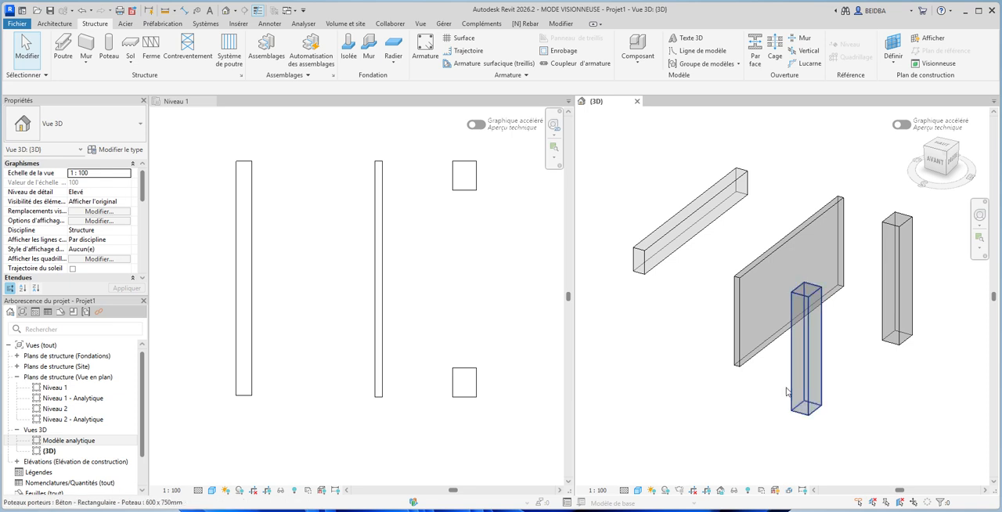
{"action": "left_click", "coordinate": [788, 390]}
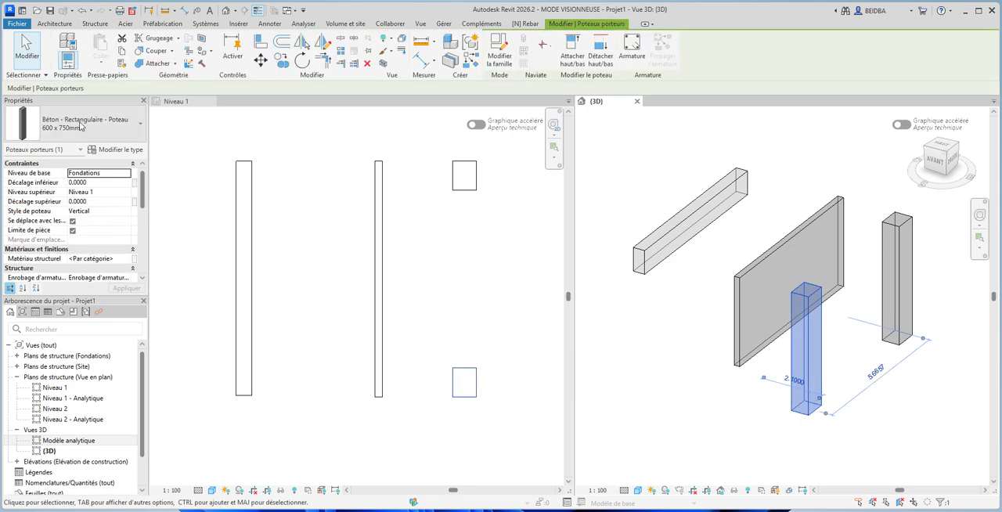
{"action": "left_click", "coordinate": [663, 138]}
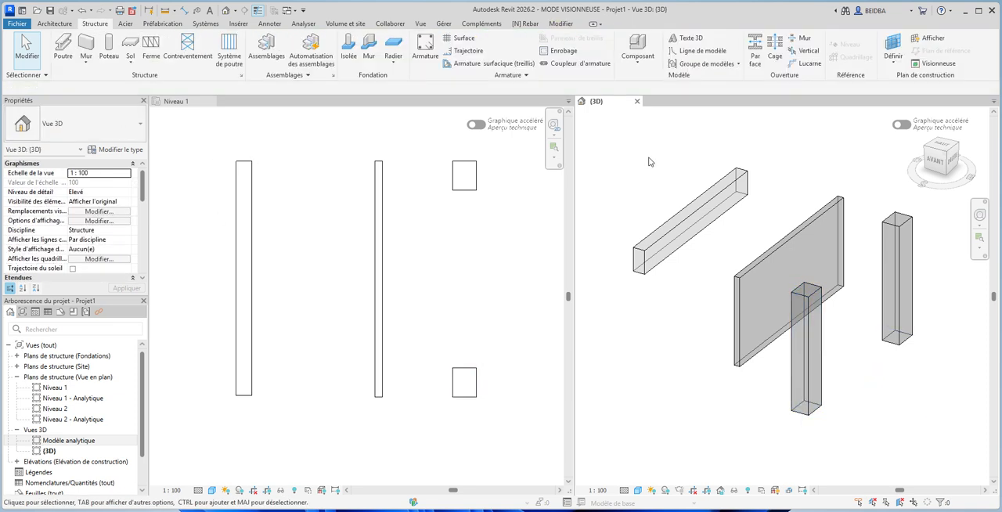
{"action": "left_click", "coordinate": [473, 196]}
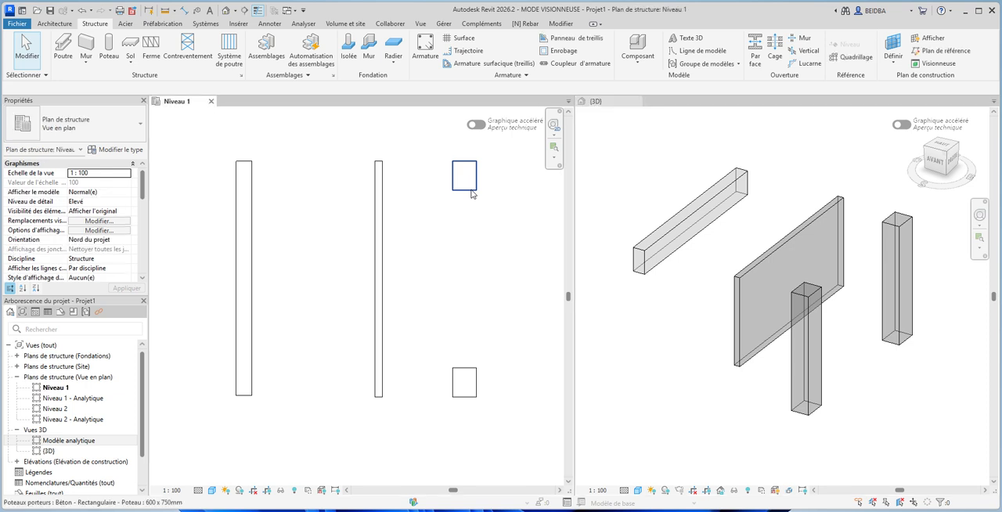
- Start rebar placement in the Niveau 1 plan and examine the available rebar shapes, including 46, 47, 51 and 63, without placing any
{"action": "left_click", "coordinate": [421, 60]}
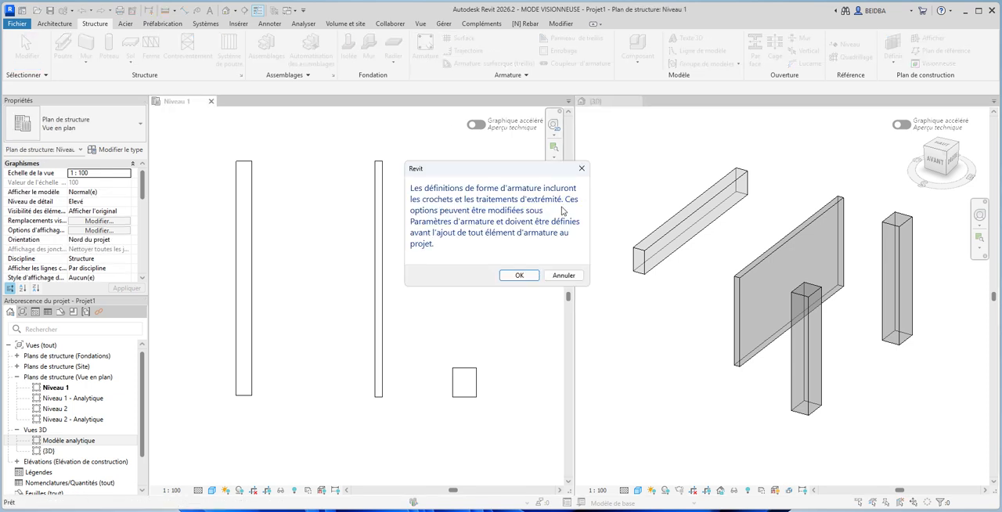
{"action": "left_click", "coordinate": [520, 275]}
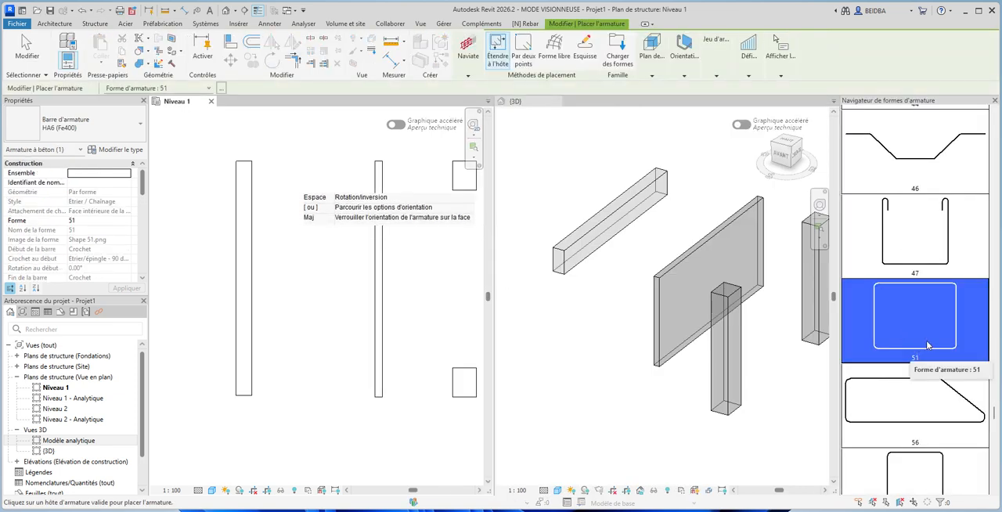
{"action": "left_click", "coordinate": [932, 256]}
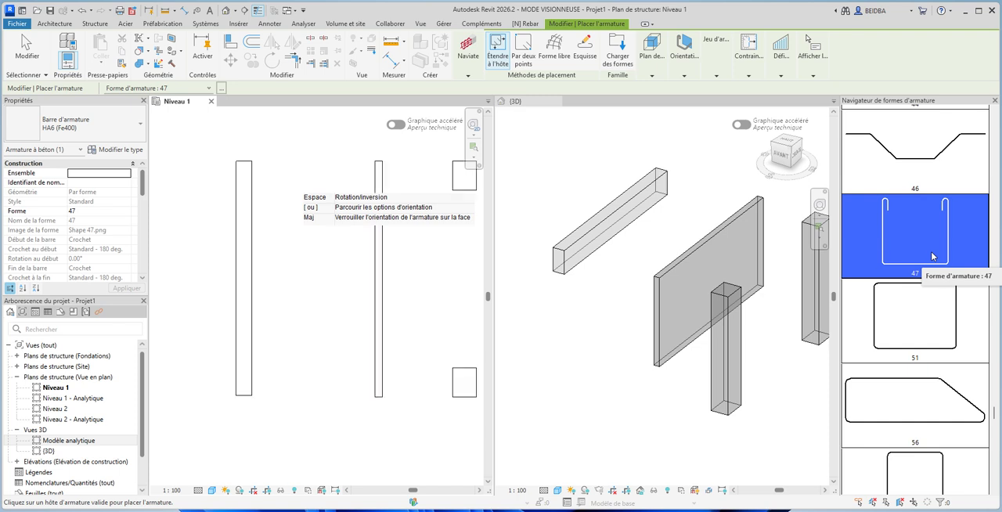
{"action": "scroll", "coordinate": [932, 256], "scroll_direction": "up", "scroll_amount": 3}
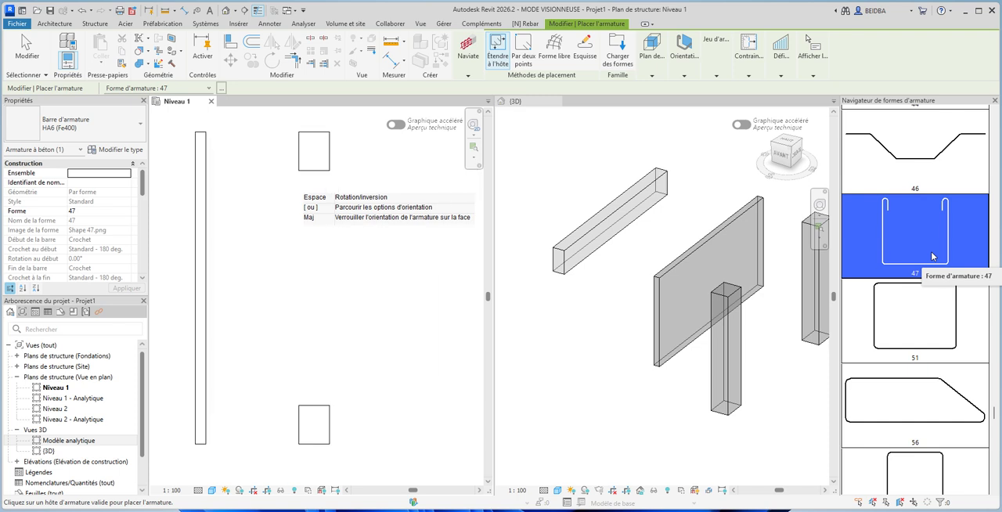
{"action": "scroll", "coordinate": [431, 273], "scroll_direction": "down", "scroll_amount": 3}
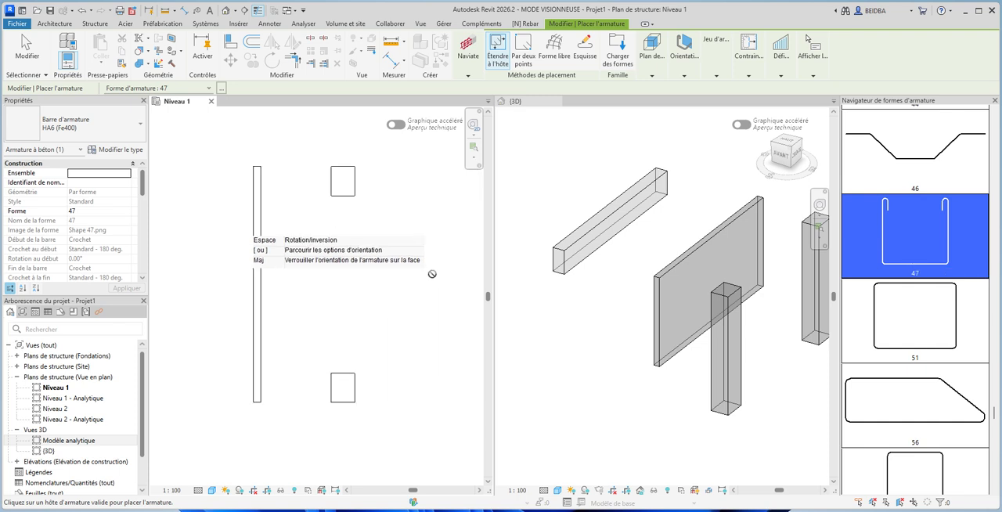
{"action": "middle_click_drag", "start_coordinate": [386, 276], "coordinate": [456, 289]}
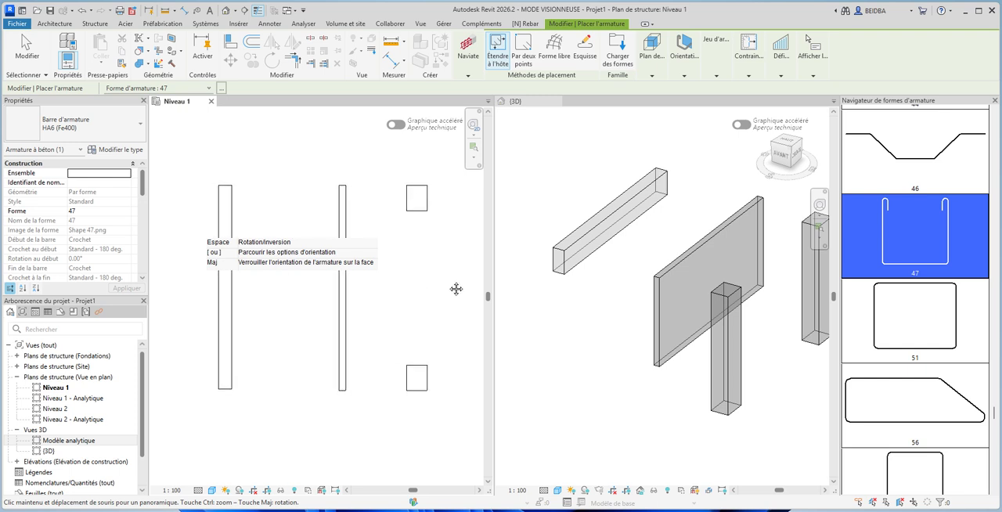
{"action": "left_click", "coordinate": [899, 184]}
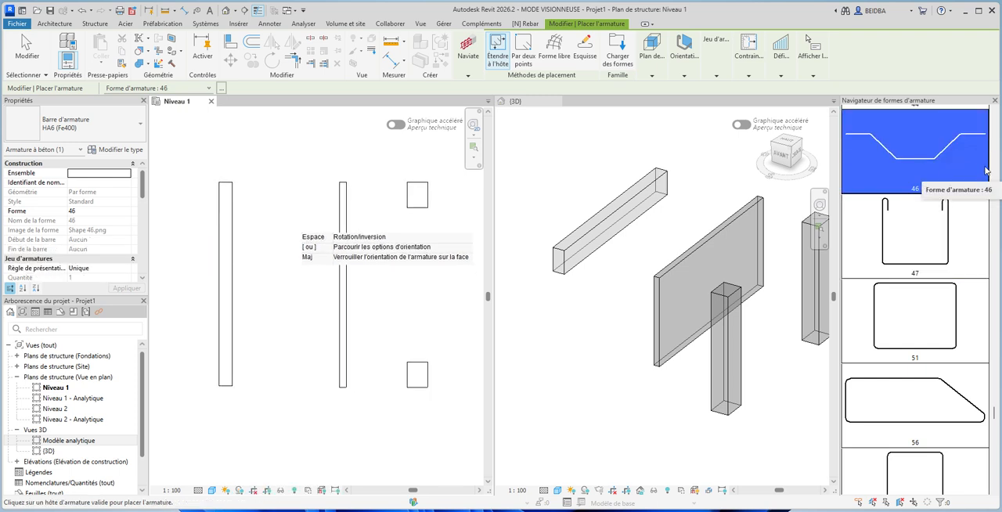
{"action": "scroll", "coordinate": [991, 417], "scroll_direction": "up", "scroll_amount": 5}
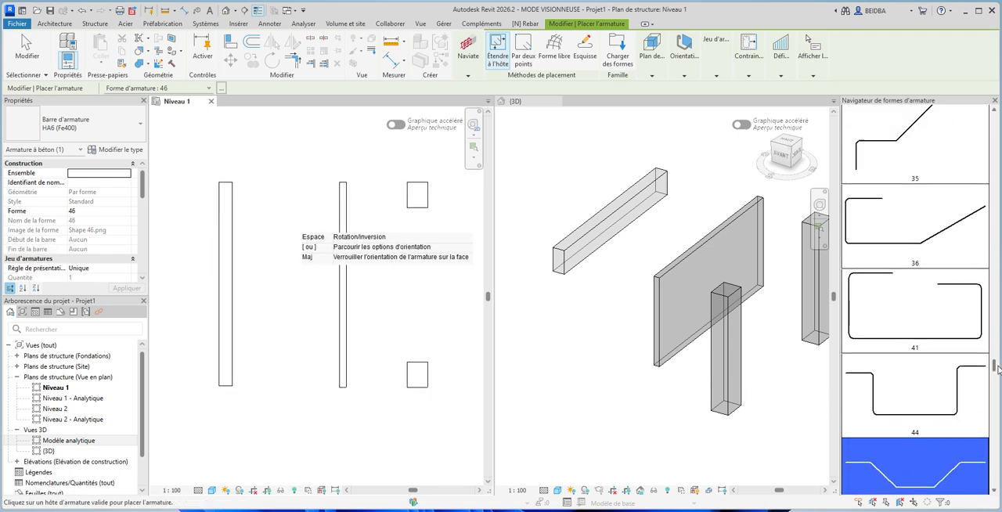
{"action": "scroll", "coordinate": [991, 417], "scroll_direction": "down", "scroll_amount": 2}
{"action": "scroll", "coordinate": [991, 417], "scroll_direction": "down", "scroll_amount": 5}
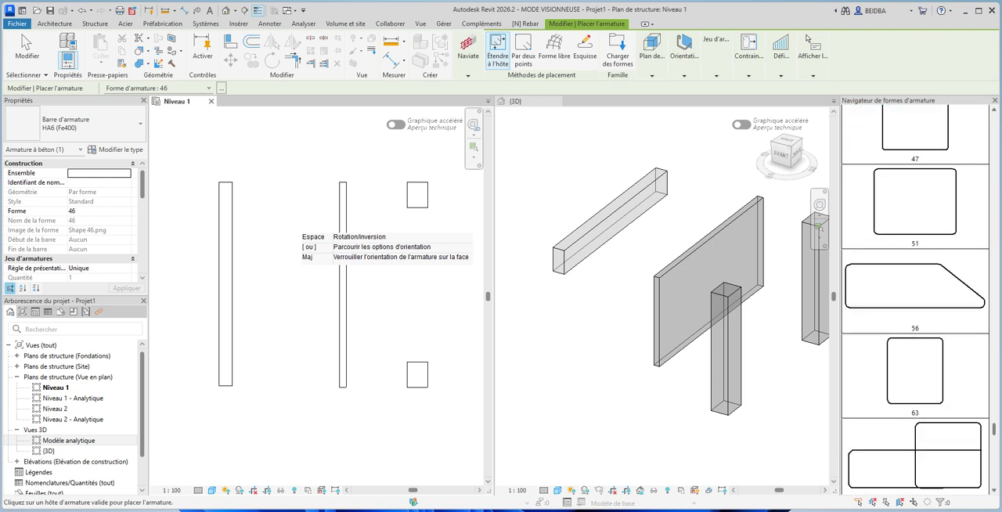
{"action": "scroll", "coordinate": [935, 369], "scroll_direction": "up", "scroll_amount": 1}
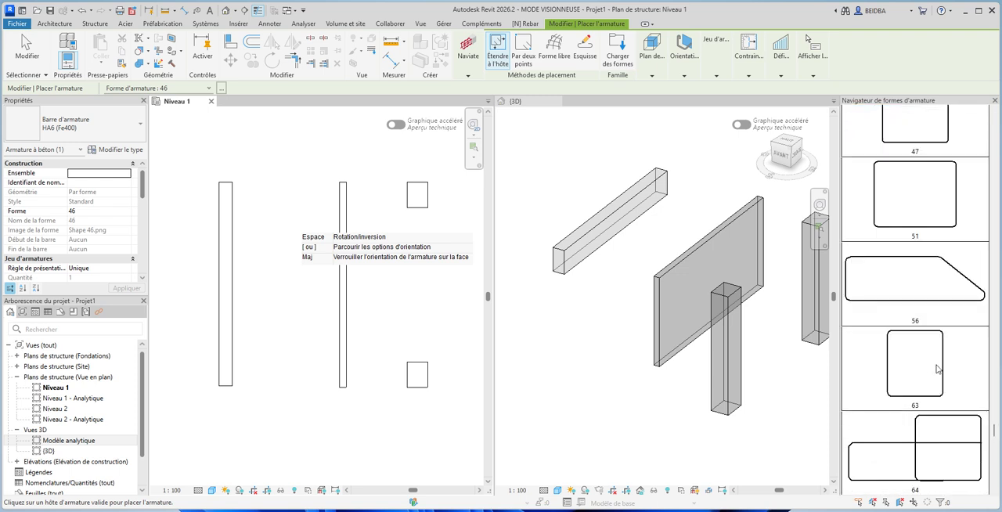
{"action": "left_click", "coordinate": [932, 368]}
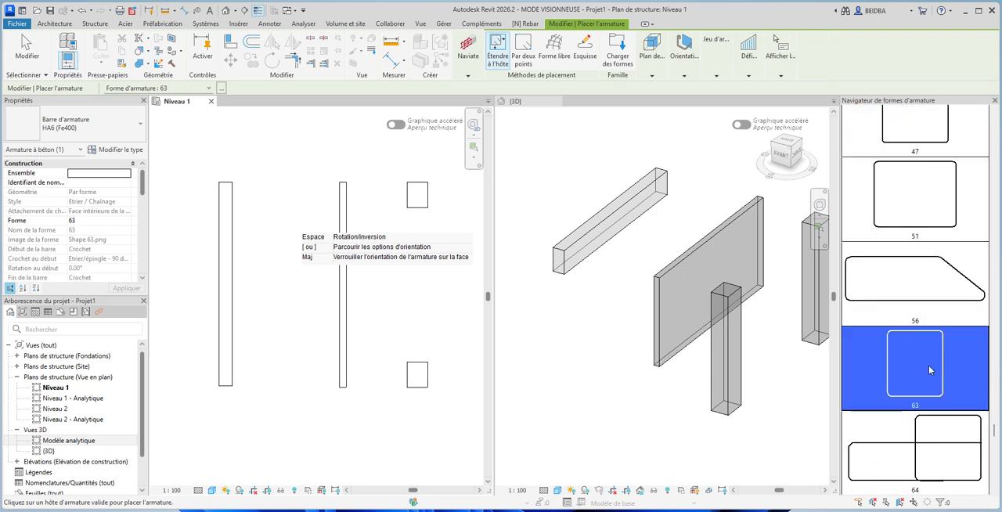
{"action": "left_click", "coordinate": [942, 233]}
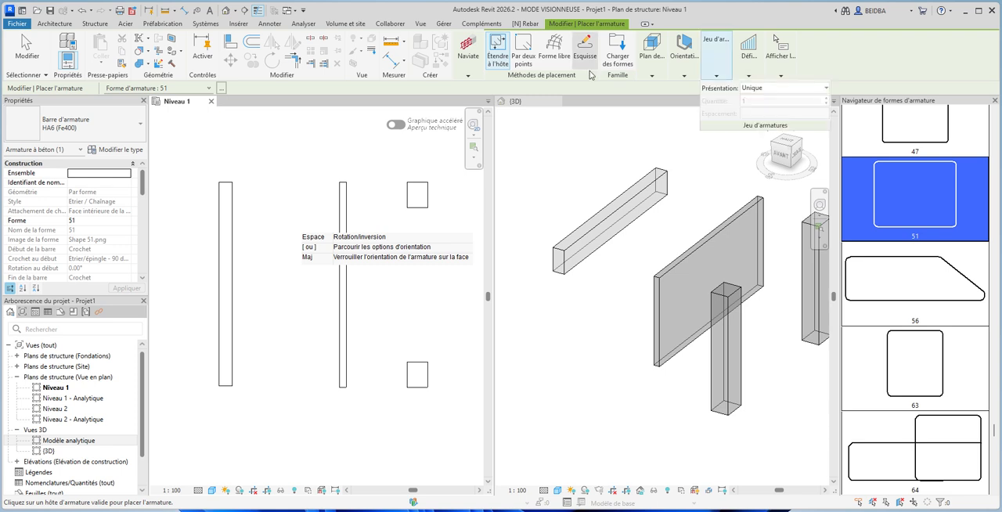
{"action": "key", "text": "Escape"}
{"action": "left_click", "coordinate": [619, 167]}
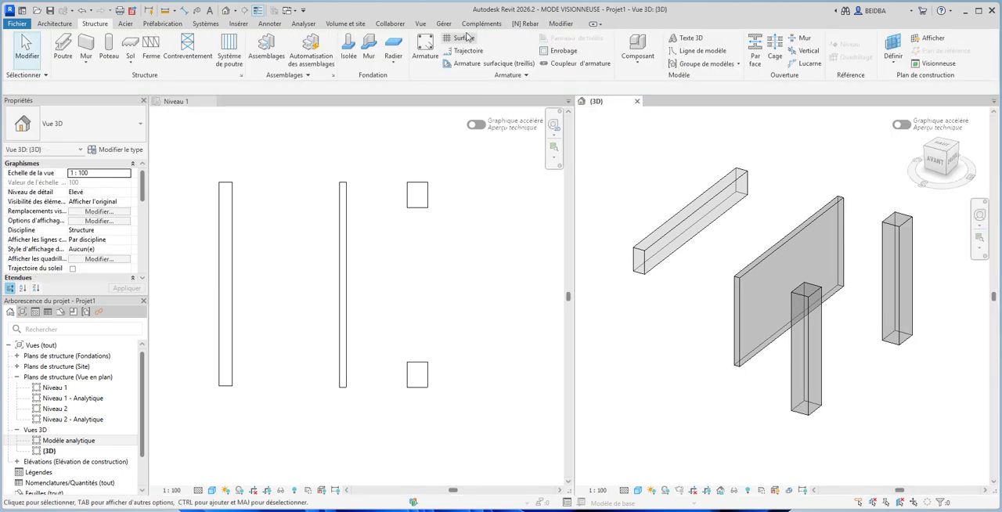
{"action": "left_click", "coordinate": [525, 24]}
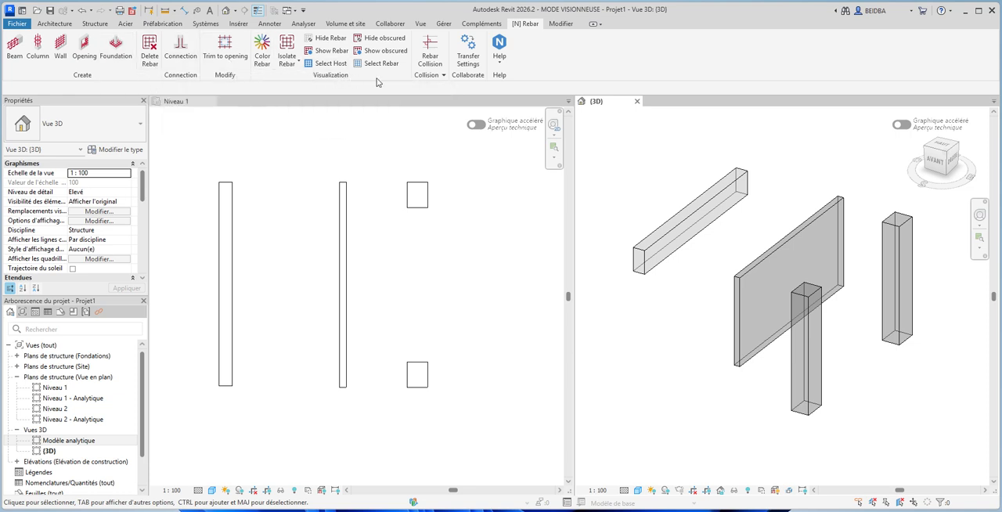
{"action": "left_click", "coordinate": [442, 75]}
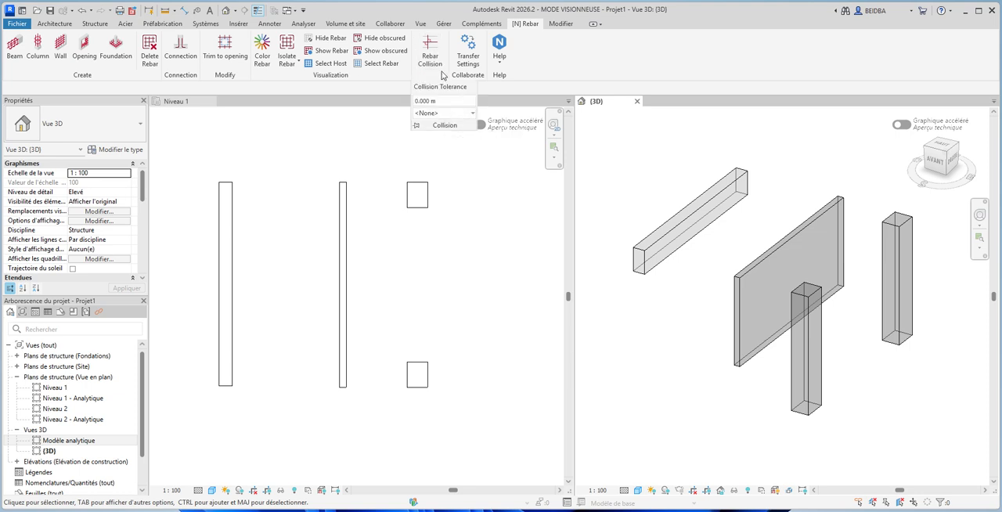
{"action": "left_click", "coordinate": [503, 60]}
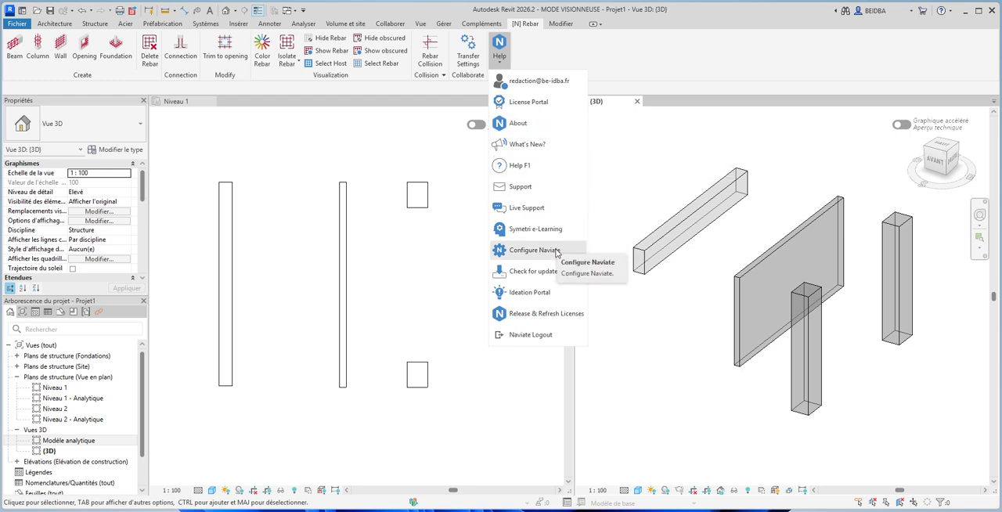
{"action": "left_click", "coordinate": [580, 62]}
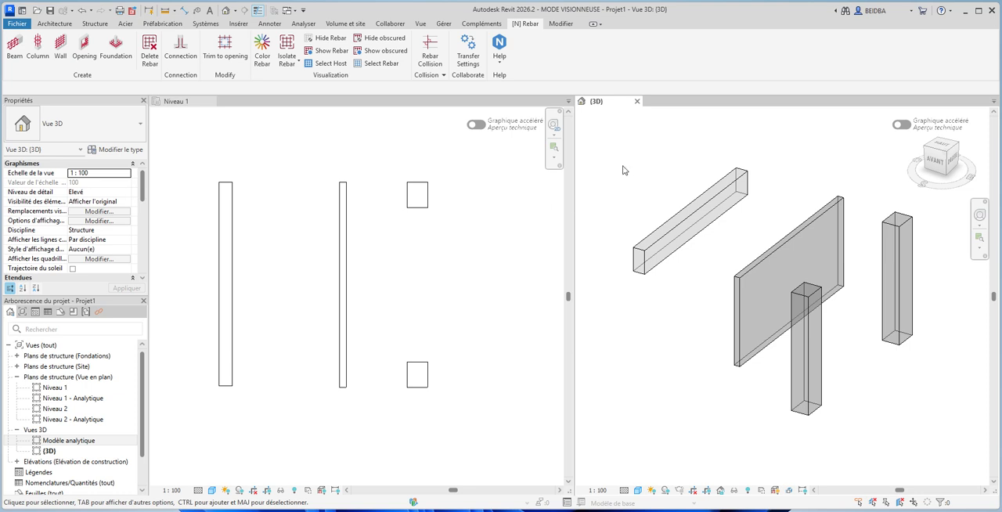
- Open Beam Reinforcement for the 400 x 800 mm concrete beam in the 3D view, keeping the closed stirrup type
{"action": "left_click", "coordinate": [641, 255]}
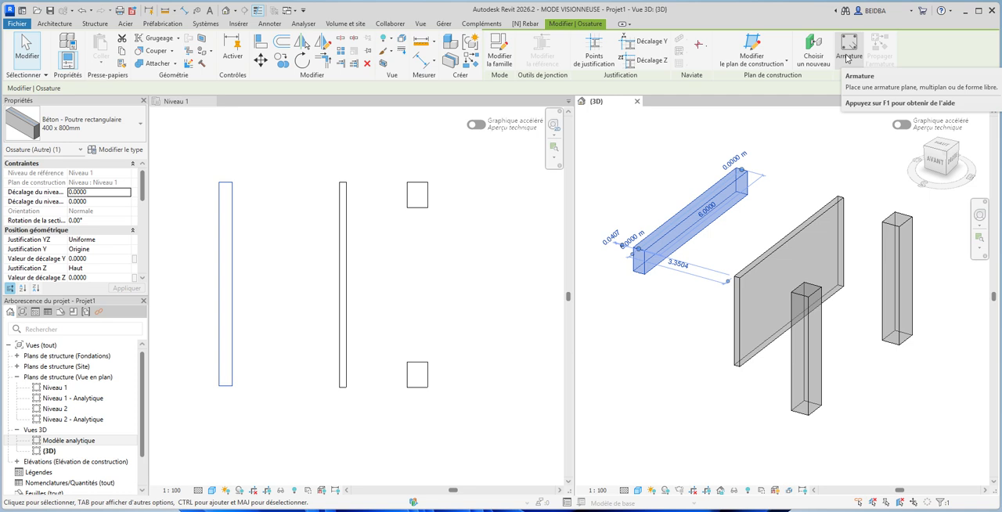
{"action": "left_click", "coordinate": [530, 24]}
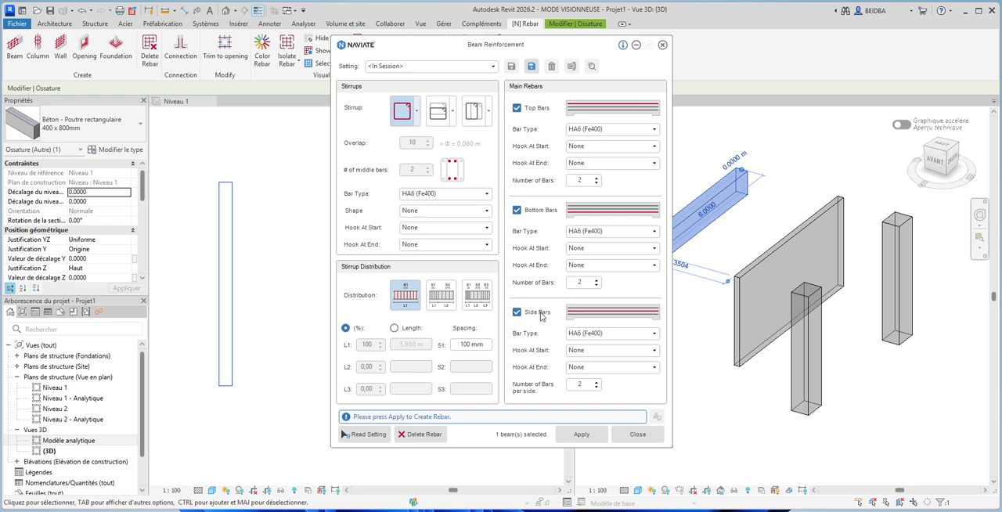
{"action": "left_click", "coordinate": [416, 115]}
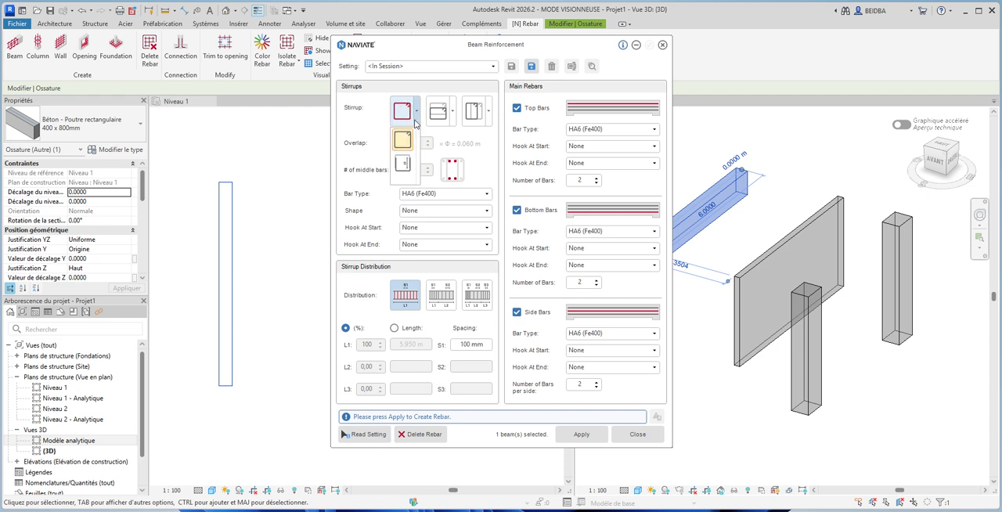
{"action": "left_click", "coordinate": [408, 164]}
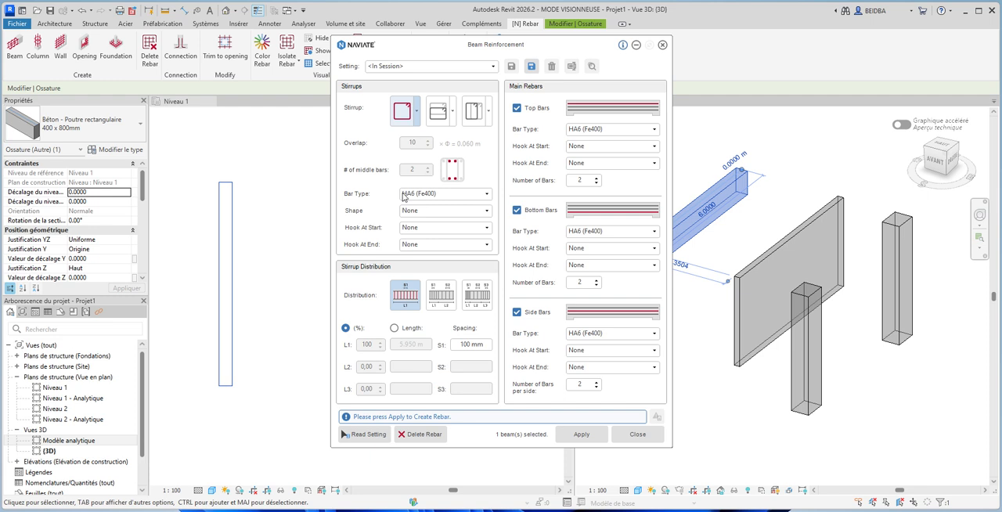
- Set the beam's stirrups to bar type HA8 (Fe500) and shape 51
{"action": "left_click", "coordinate": [445, 196]}
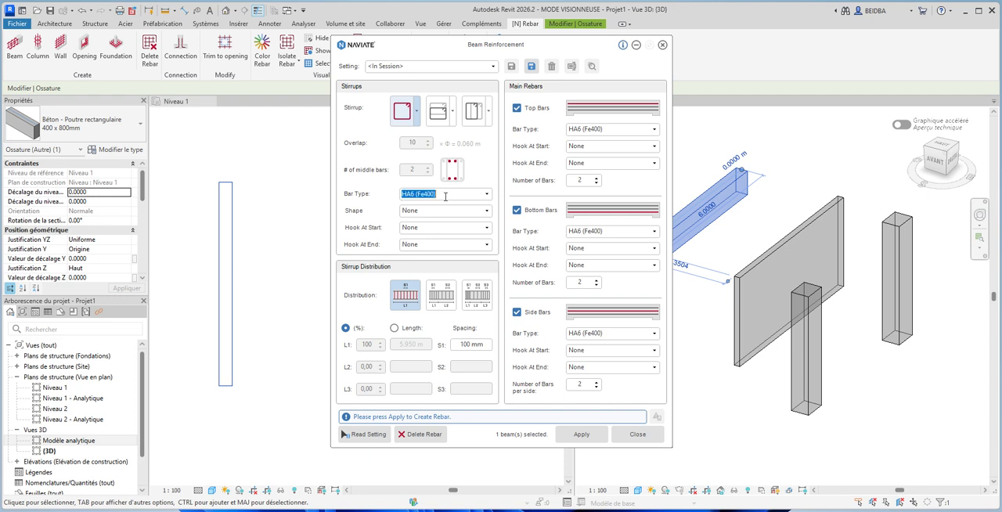
{"action": "left_click", "coordinate": [487, 196]}
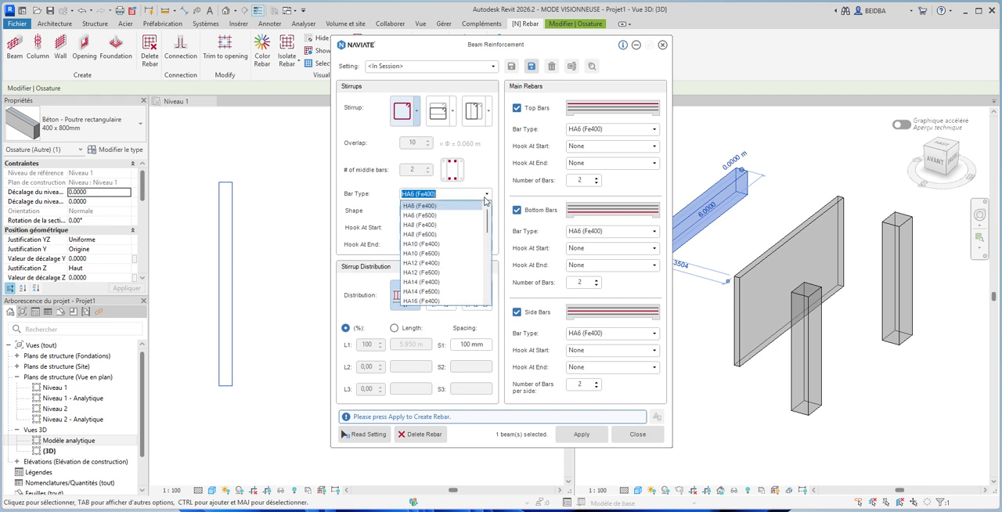
{"action": "left_click", "coordinate": [429, 235]}
{"action": "left_click", "coordinate": [415, 212]}
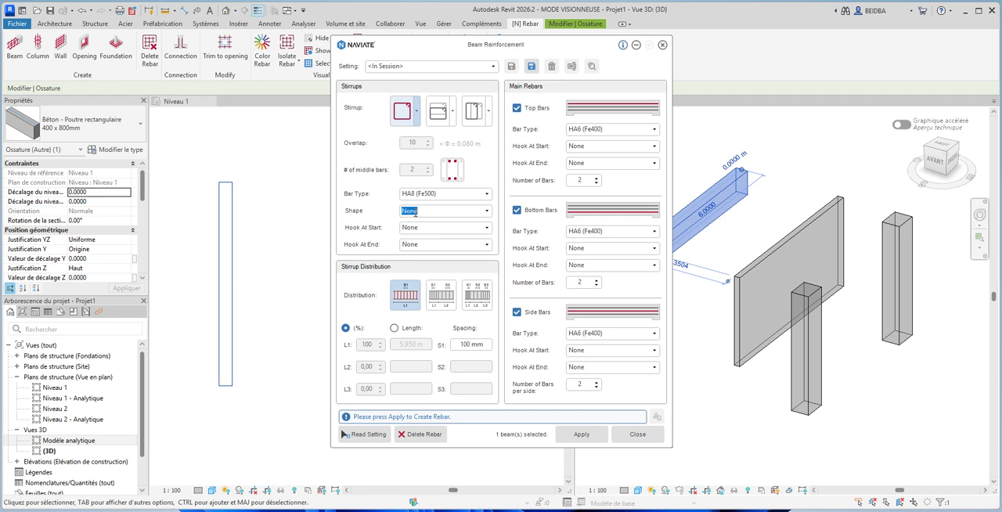
{"action": "left_click", "coordinate": [488, 212]}
{"action": "scroll", "coordinate": [457, 270], "scroll_direction": "down", "scroll_amount": 3}
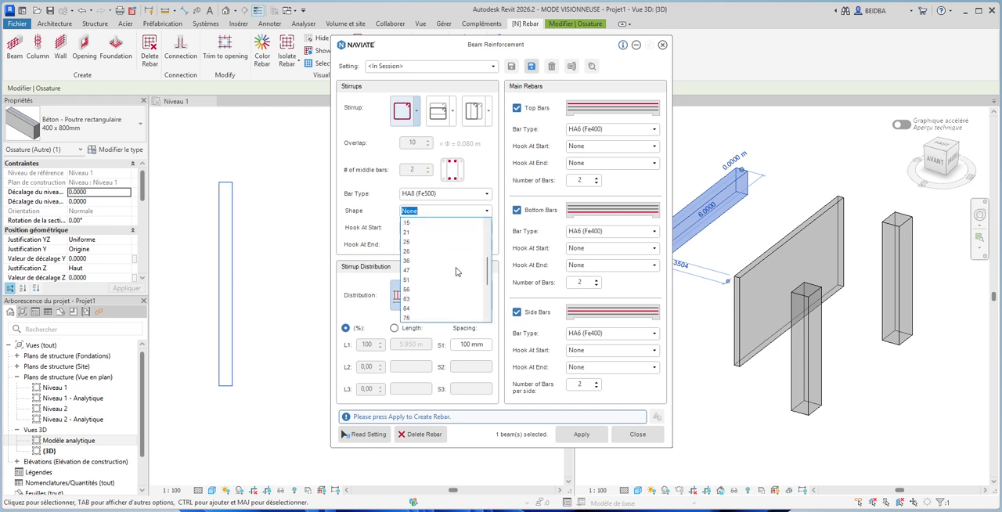
{"action": "left_click", "coordinate": [407, 280]}
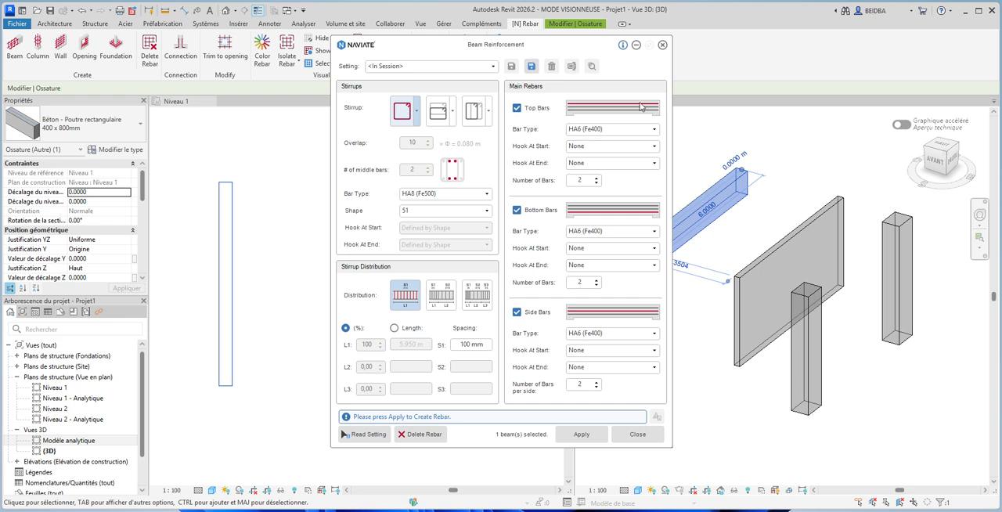
- Set the top bars to type HA8 (Fe500) with Standard - 135 deg. hooks at start and end
{"action": "left_click", "coordinate": [592, 131]}
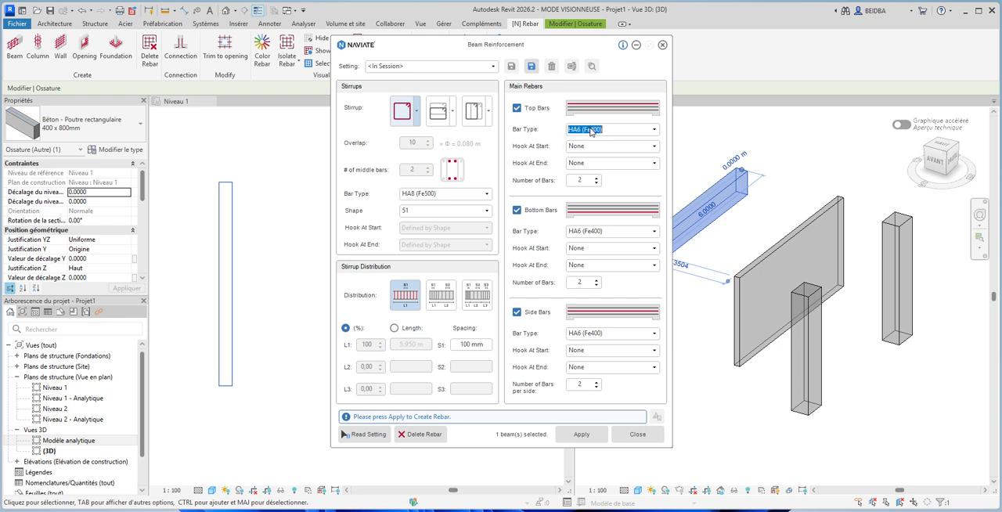
{"action": "left_click", "coordinate": [654, 129]}
{"action": "left_click", "coordinate": [594, 170]}
{"action": "left_click", "coordinate": [603, 147]}
{"action": "left_click", "coordinate": [654, 147]}
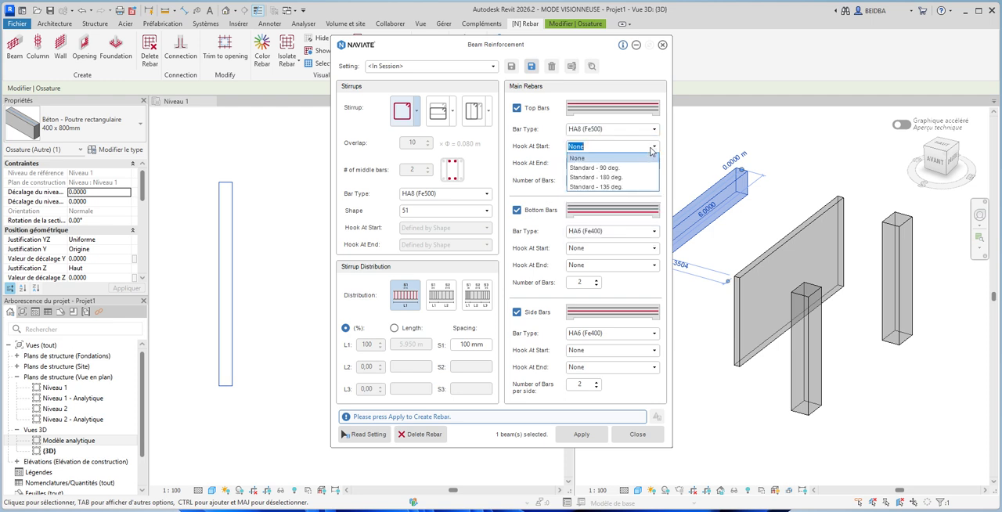
{"action": "left_click", "coordinate": [610, 188]}
{"action": "left_click", "coordinate": [646, 166]}
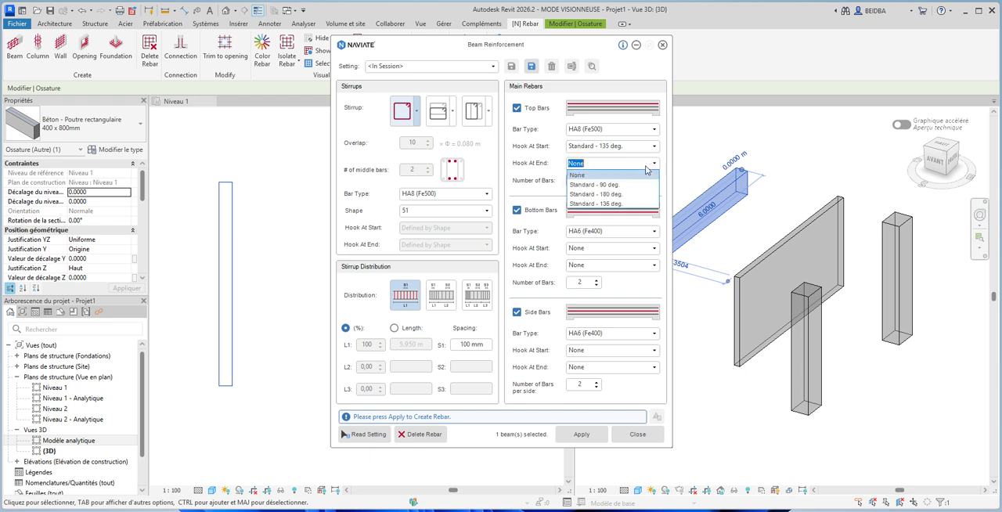
{"action": "left_click", "coordinate": [617, 204]}
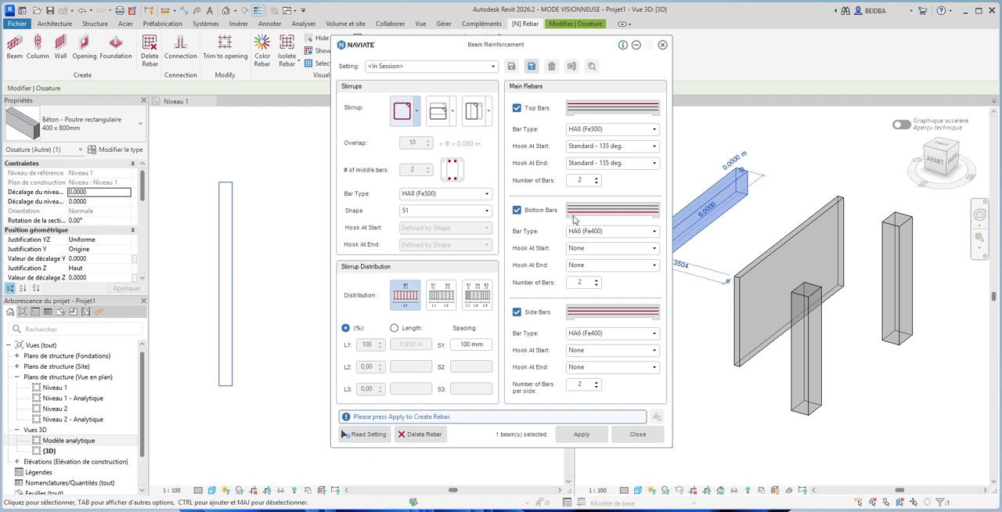
- Set the bottom bars to three HA16 (Fe500) bars with Standard - 135 deg. hooks at start and end
{"action": "left_click", "coordinate": [598, 232]}
{"action": "left_click", "coordinate": [654, 232]}
{"action": "scroll", "coordinate": [611, 291], "scroll_direction": "down", "scroll_amount": 3}
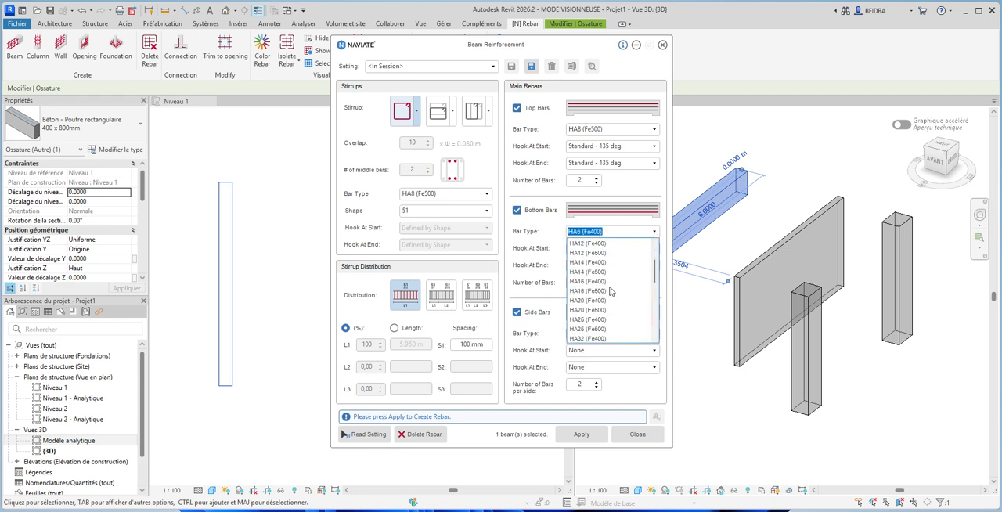
{"action": "left_click", "coordinate": [600, 290]}
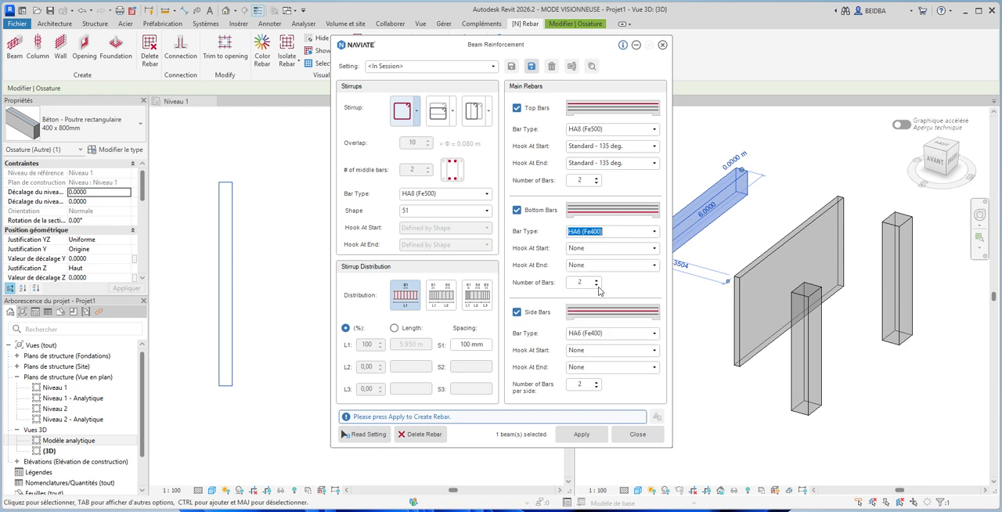
{"action": "left_click", "coordinate": [584, 251]}
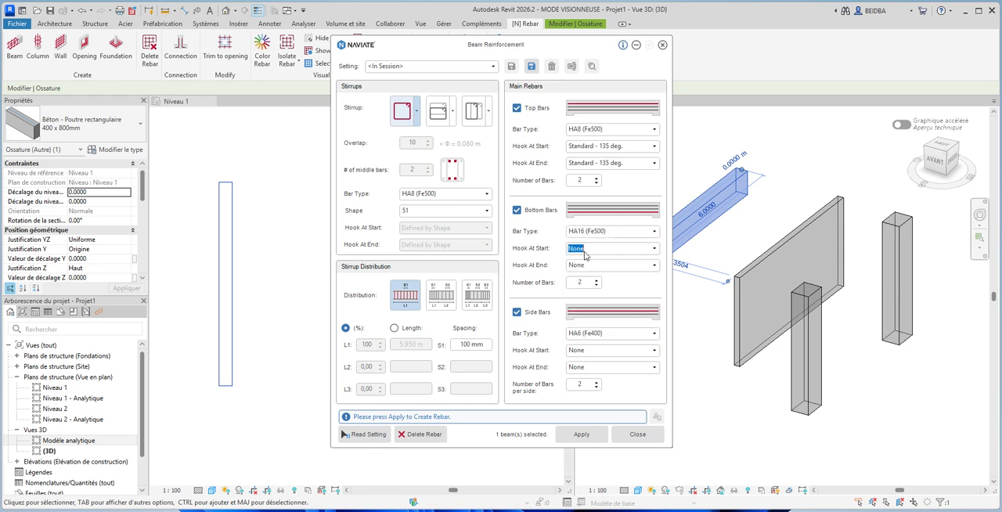
{"action": "left_click", "coordinate": [654, 248]}
{"action": "left_click", "coordinate": [647, 275]}
{"action": "left_click", "coordinate": [654, 265]}
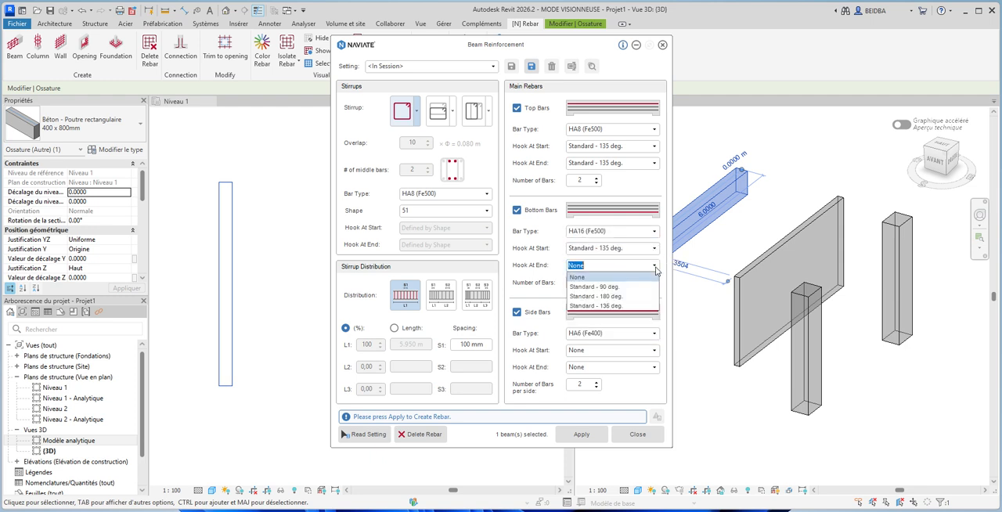
{"action": "left_click", "coordinate": [617, 301]}
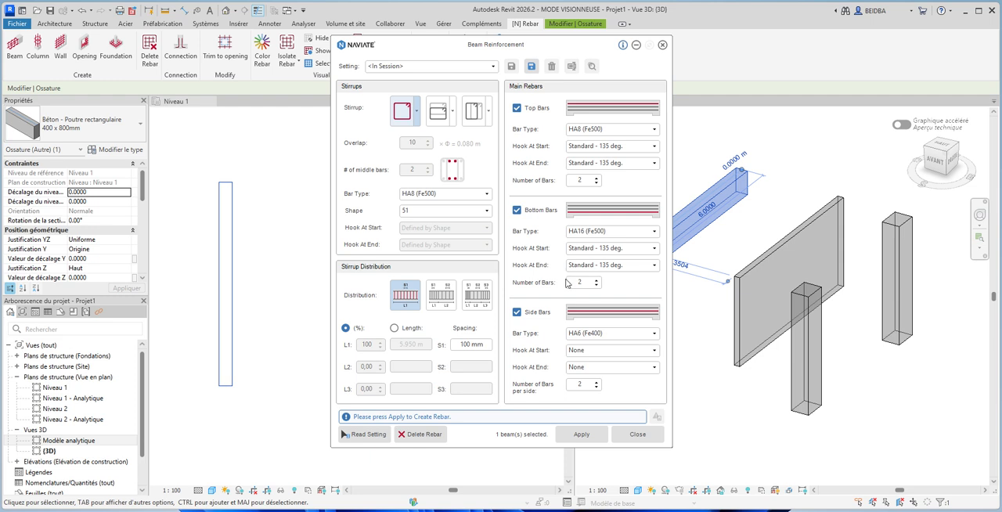
{"action": "left_click", "coordinate": [597, 280]}
- Set the side bars to type HA8 (Fe500) and generate the beam's reinforcement, closing Beam Reinforcement
{"action": "left_click", "coordinate": [654, 336]}
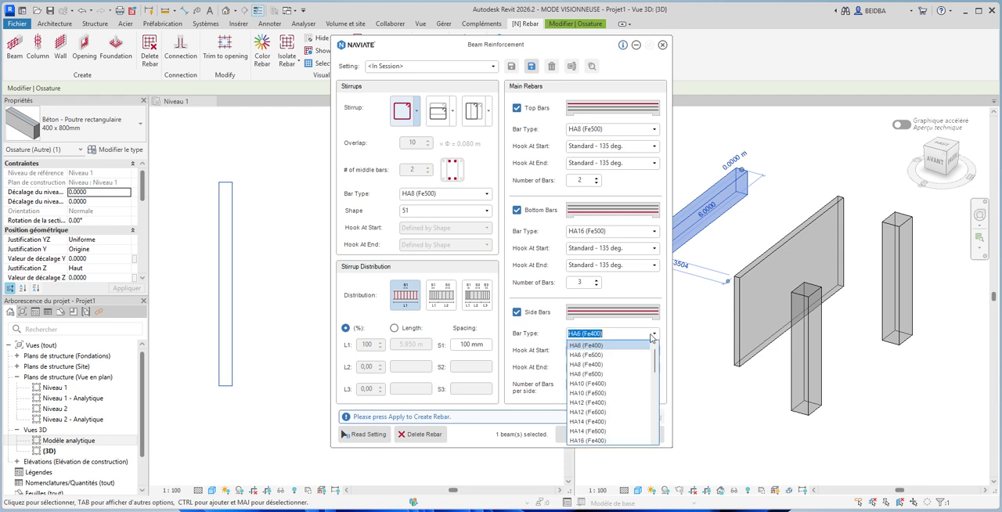
{"action": "left_click", "coordinate": [589, 375]}
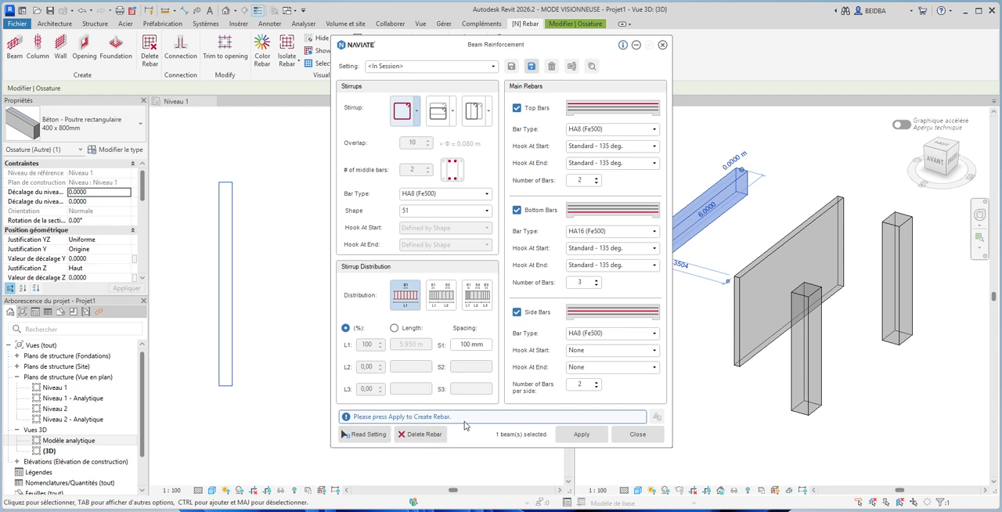
{"action": "left_click", "coordinate": [581, 435]}
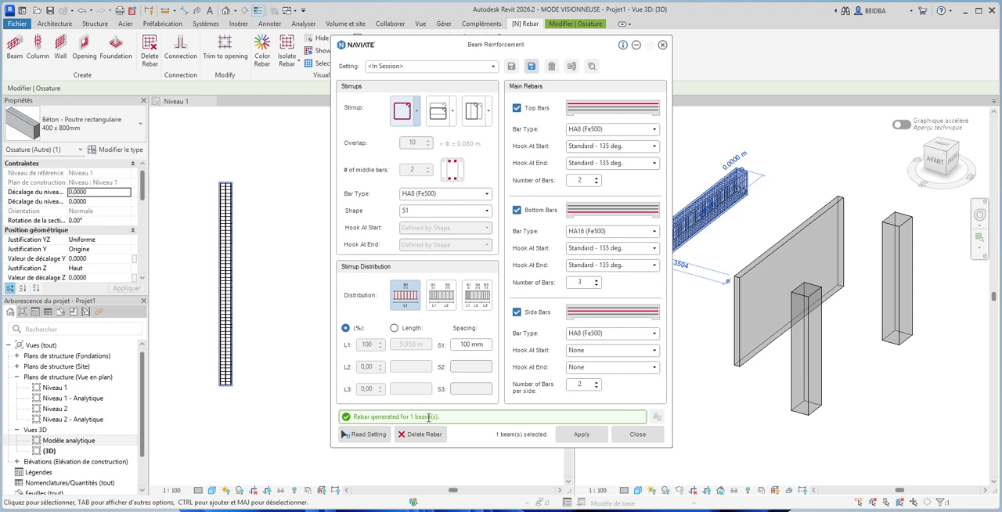
{"action": "left_click", "coordinate": [637, 434]}
- Examine the beam's generated rebar cage in the 3D view and inspect the stirrup set's properties
{"action": "scroll", "coordinate": [633, 259], "scroll_direction": "up", "scroll_amount": 6}
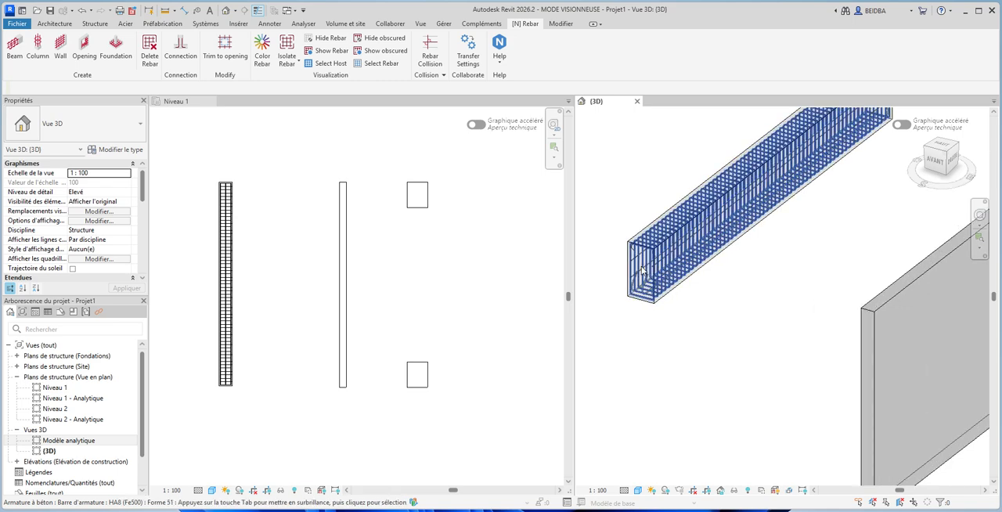
{"action": "scroll", "coordinate": [642, 271], "scroll_direction": "up", "scroll_amount": 3}
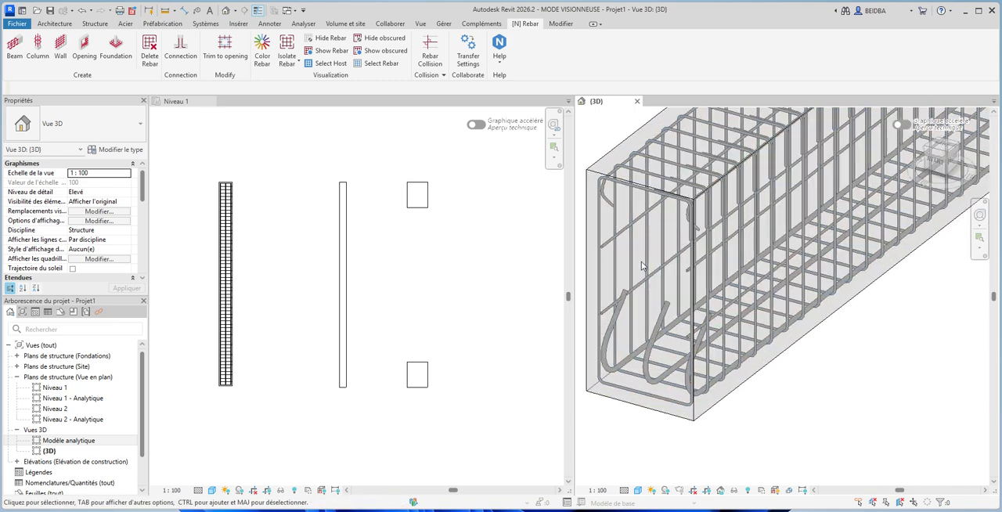
{"action": "middle_click_drag", "start_coordinate": [791, 419], "coordinate": [802, 422], "text": "shift"}
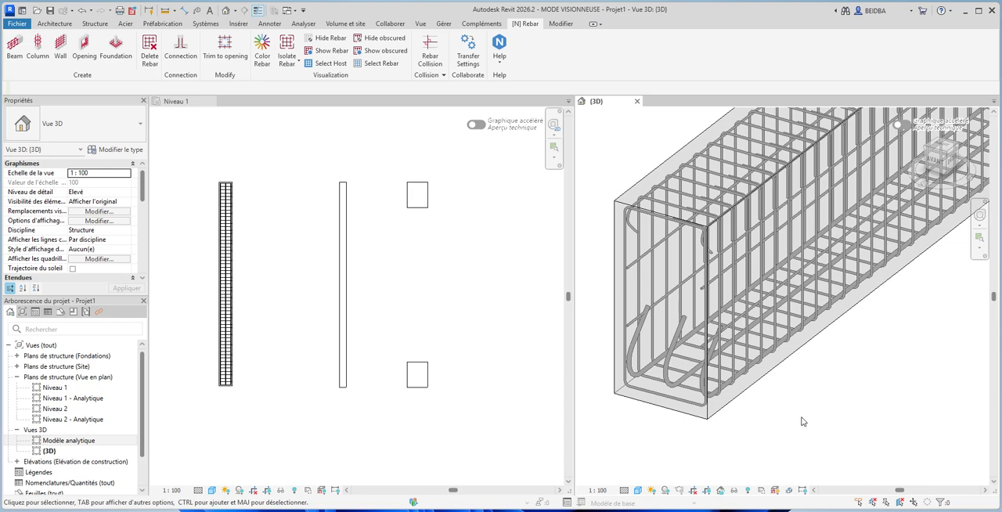
{"action": "scroll", "coordinate": [802, 422], "scroll_direction": "up", "scroll_amount": 4}
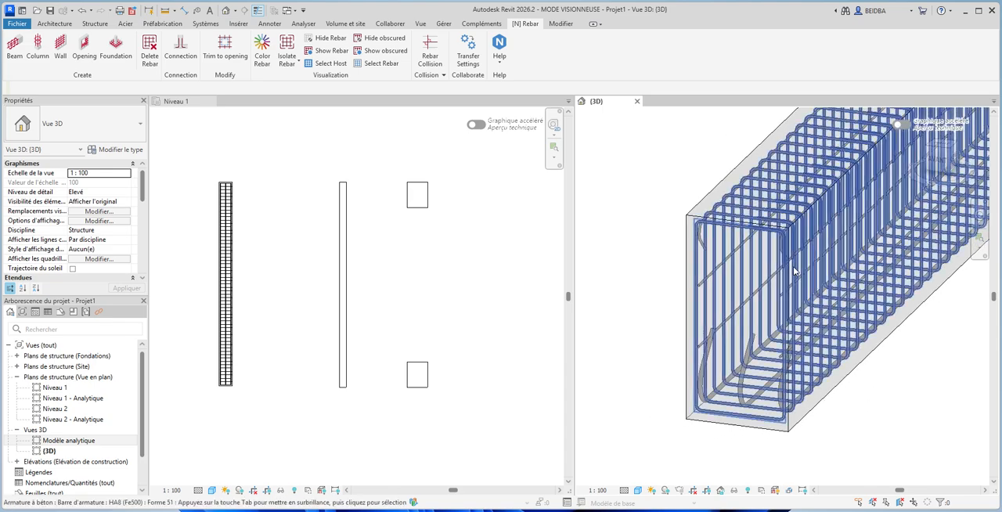
{"action": "scroll", "coordinate": [791, 262], "scroll_direction": "up", "scroll_amount": 3}
{"action": "scroll", "coordinate": [787, 256], "scroll_direction": "up", "scroll_amount": 4}
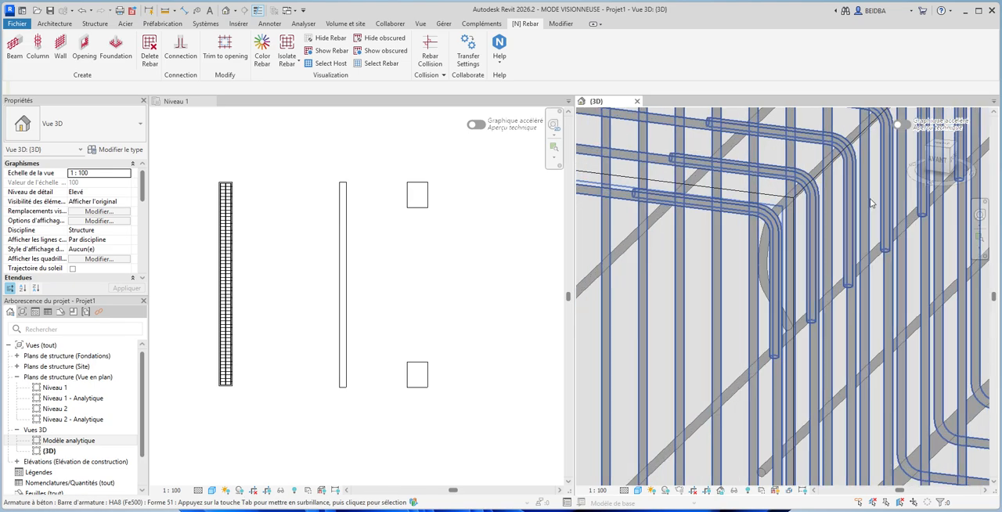
{"action": "scroll", "coordinate": [871, 203], "scroll_direction": "down", "scroll_amount": 8}
{"action": "middle_click_drag", "start_coordinate": [731, 334], "coordinate": [777, 347]}
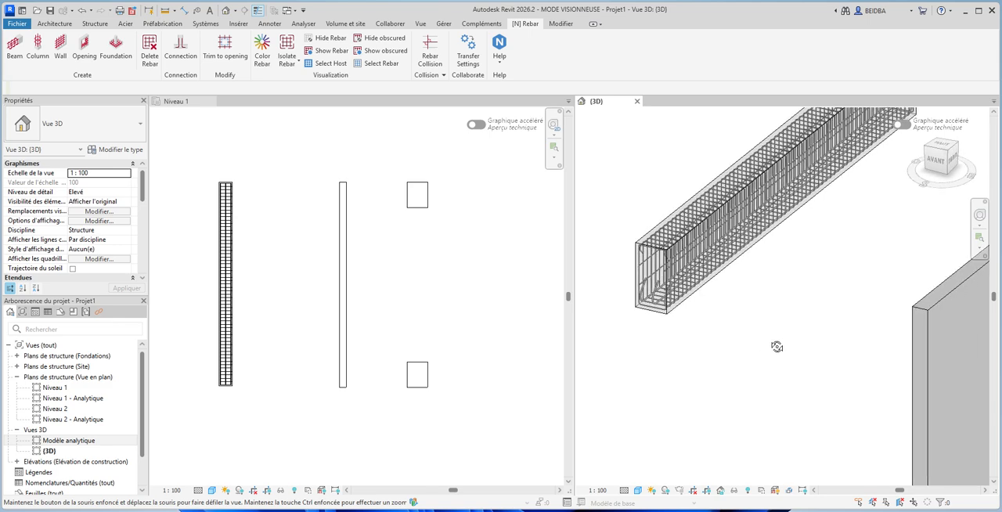
{"action": "scroll", "coordinate": [722, 420], "scroll_direction": "down", "scroll_amount": 3}
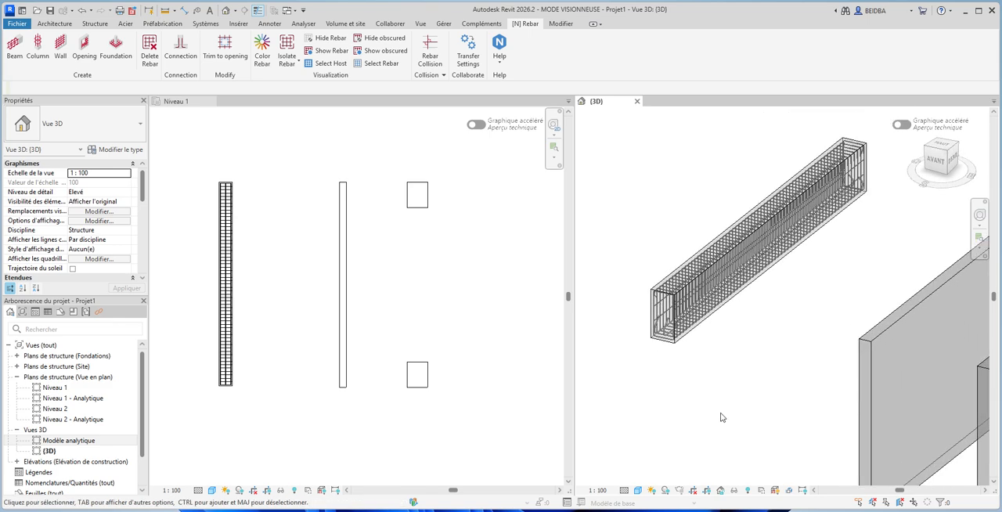
{"action": "scroll", "coordinate": [656, 303], "scroll_direction": "up", "scroll_amount": 3}
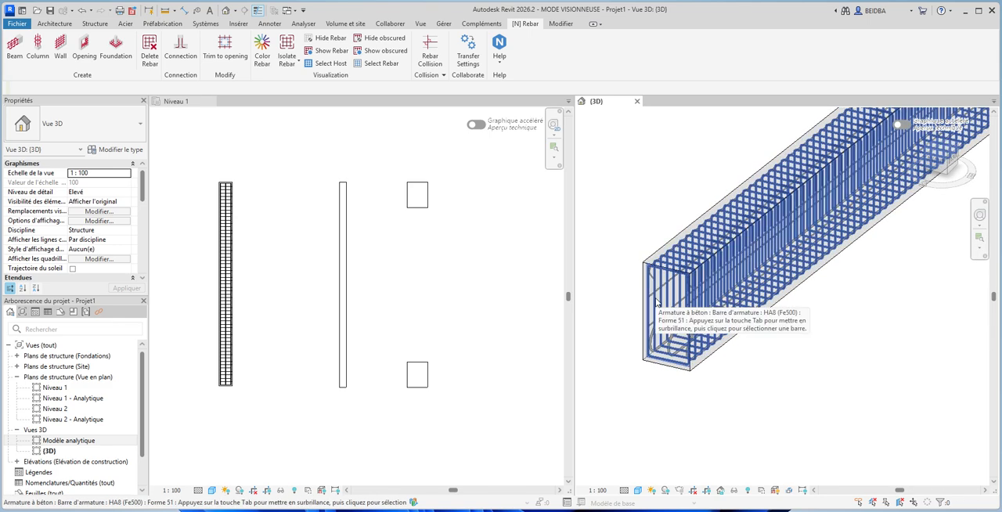
{"action": "left_click", "coordinate": [656, 302]}
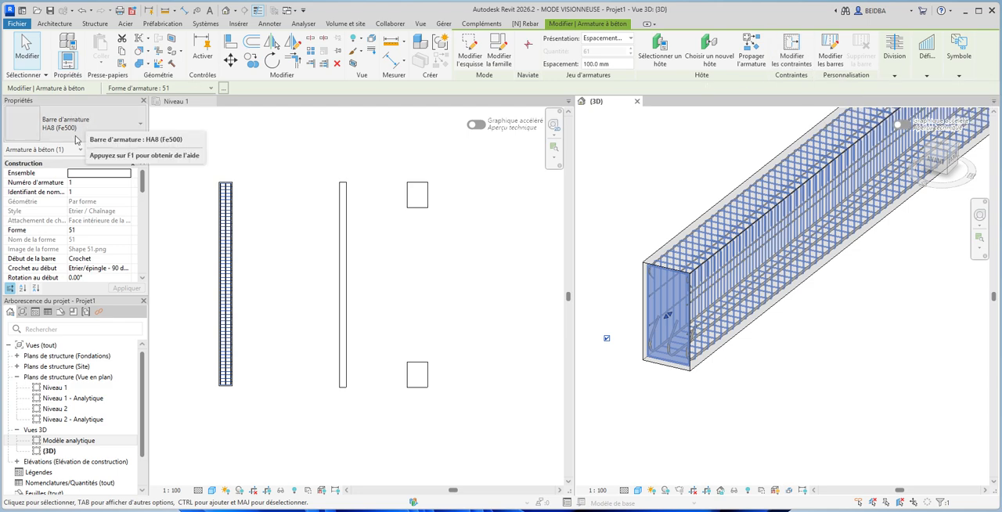
{"action": "left_click", "coordinate": [599, 206]}
- Open the sketch of the beam's top bars to examine their path and hooks, and leave it without changes
{"action": "scroll", "coordinate": [656, 258], "scroll_direction": "up", "scroll_amount": 3}
{"action": "scroll", "coordinate": [660, 267], "scroll_direction": "up", "scroll_amount": 1}
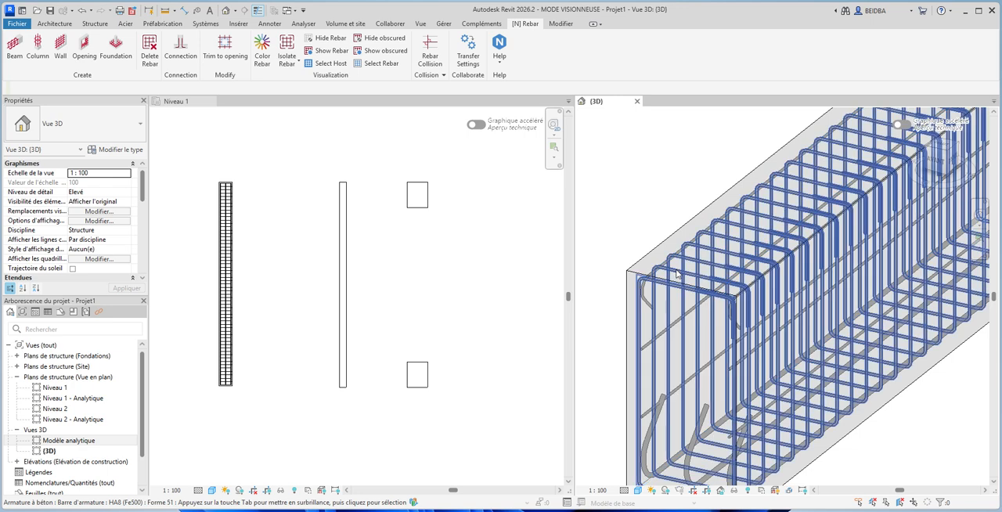
{"action": "left_click", "coordinate": [674, 265]}
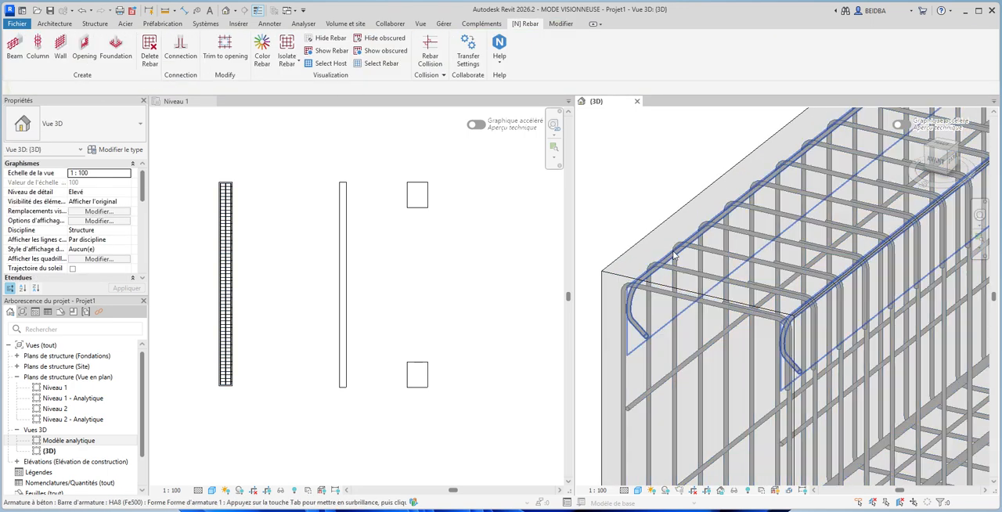
{"action": "left_click", "coordinate": [671, 259]}
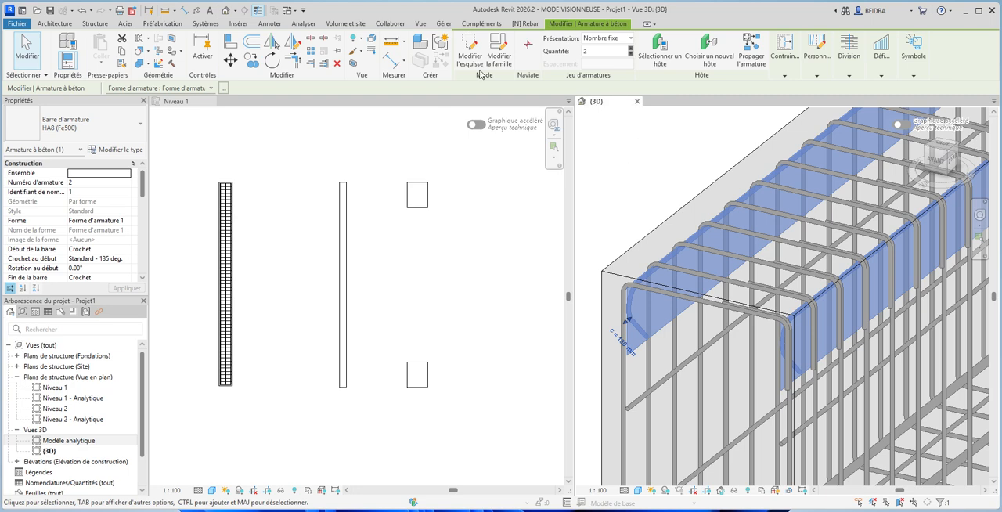
{"action": "left_click", "coordinate": [471, 60]}
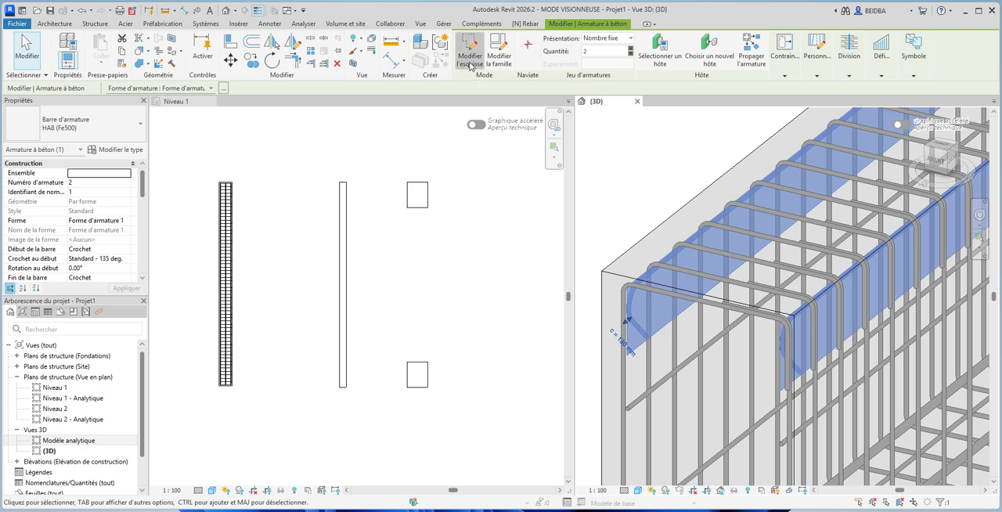
{"action": "scroll", "coordinate": [696, 397], "scroll_direction": "down", "scroll_amount": 5}
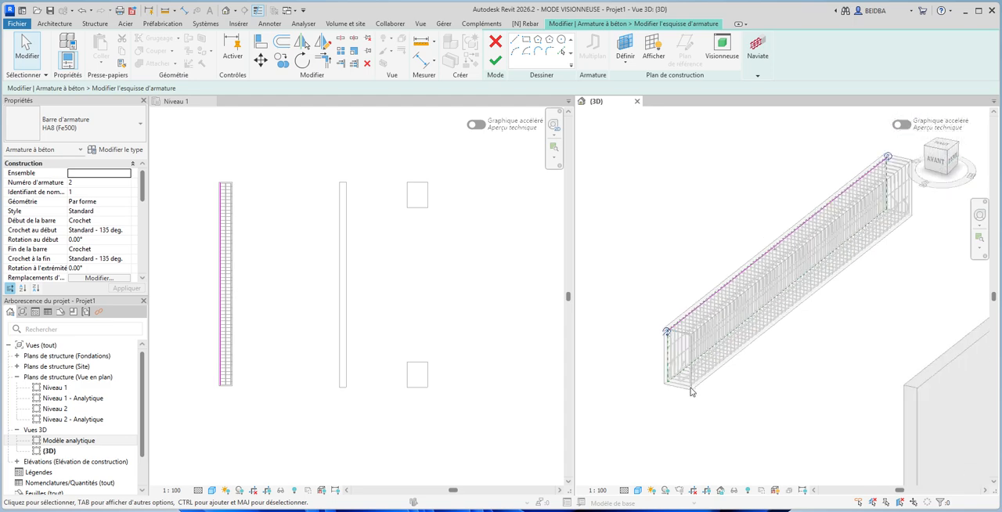
{"action": "scroll", "coordinate": [839, 215], "scroll_direction": "up", "scroll_amount": 4}
{"action": "scroll", "coordinate": [838, 215], "scroll_direction": "down", "scroll_amount": 3}
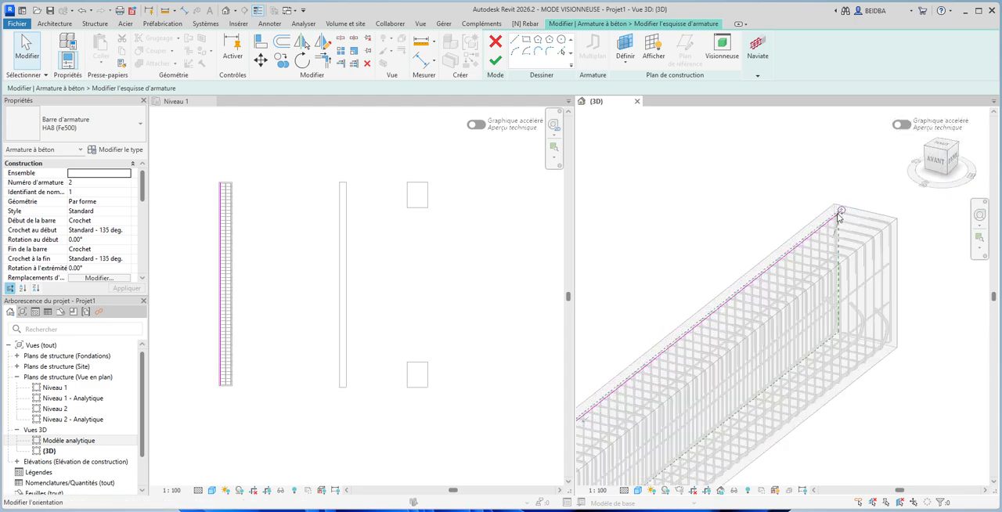
{"action": "left_click", "coordinate": [496, 43]}
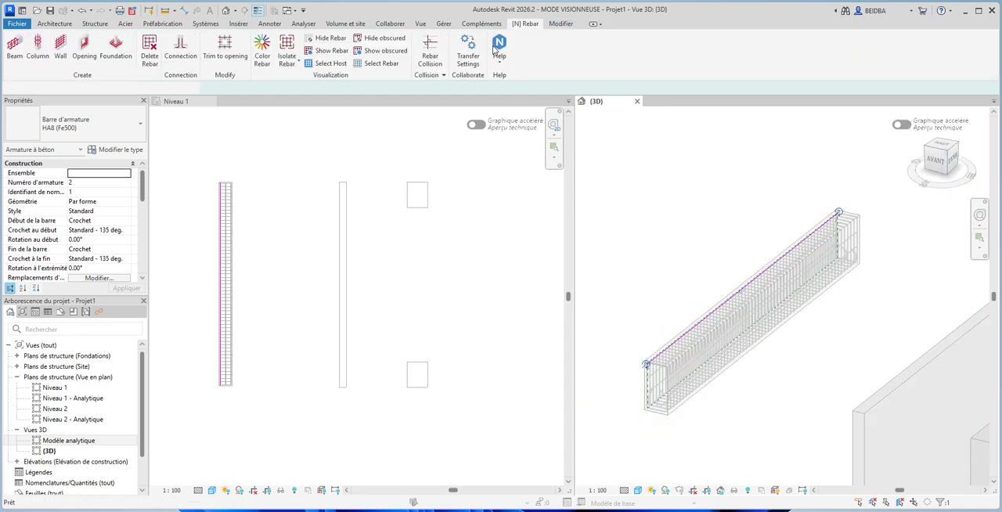
{"action": "left_click", "coordinate": [631, 166]}
- Examine the beam's stirrups and longitudinal bars up close in the Niveau 1 plan
{"action": "scroll", "coordinate": [650, 171], "scroll_direction": "down", "scroll_amount": 2}
{"action": "scroll", "coordinate": [613, 187], "scroll_direction": "down", "scroll_amount": 2}
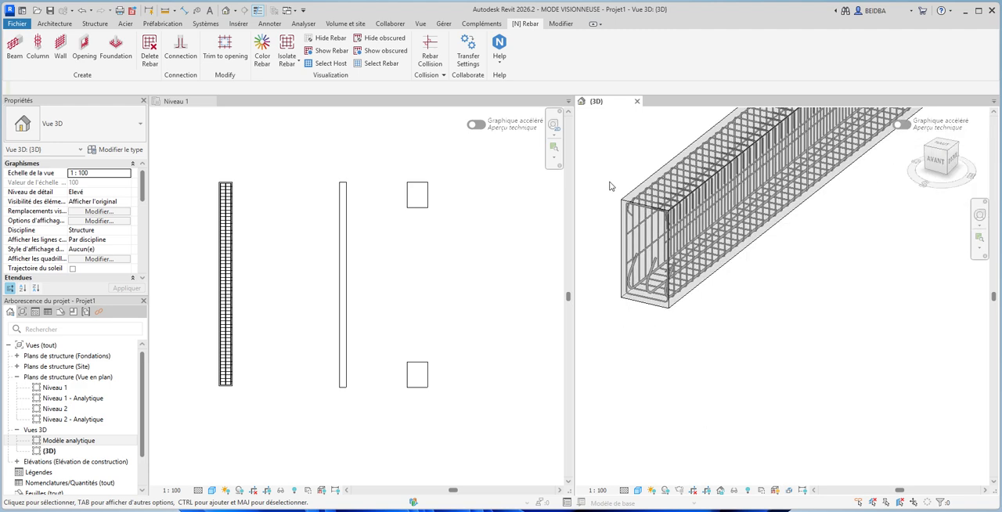
{"action": "left_click", "coordinate": [321, 197]}
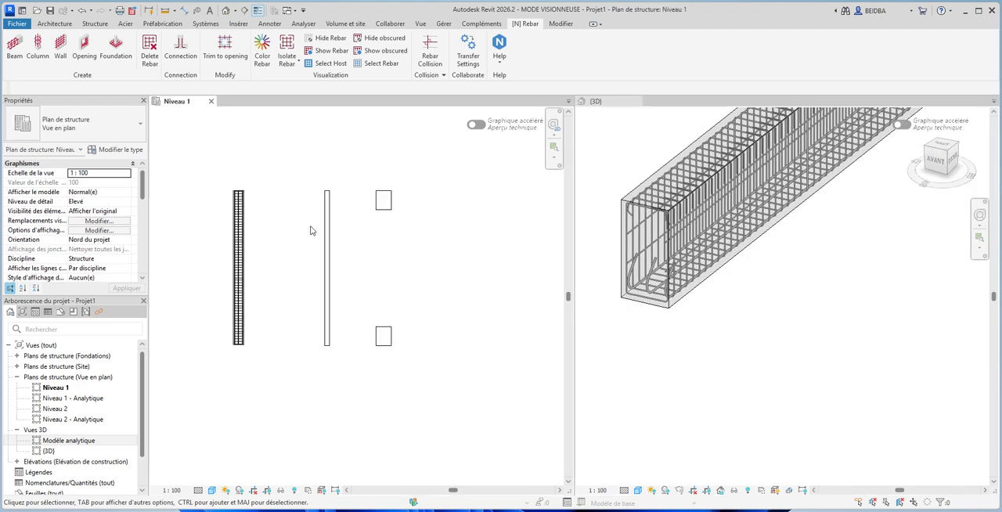
{"action": "scroll", "coordinate": [235, 195], "scroll_direction": "up", "scroll_amount": 5}
{"action": "scroll", "coordinate": [254, 190], "scroll_direction": "up", "scroll_amount": 4}
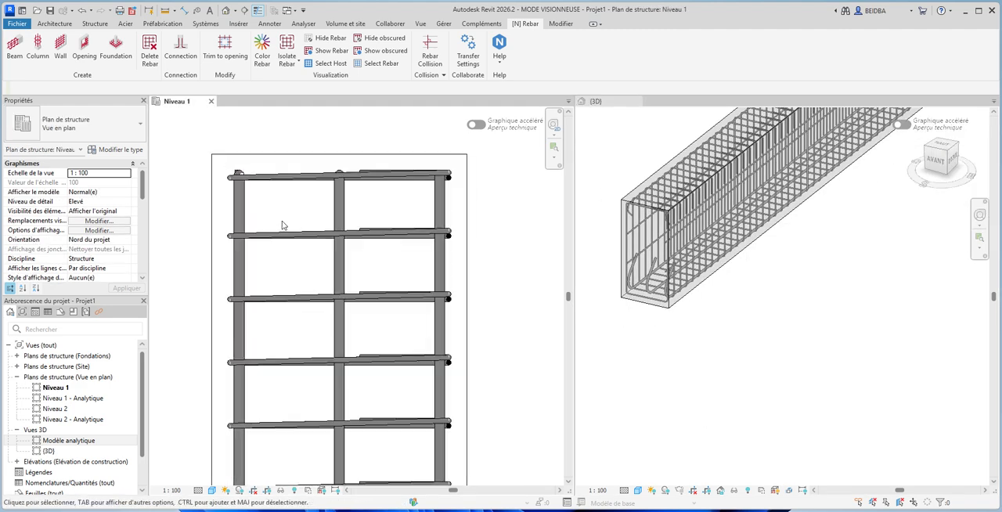
{"action": "scroll", "coordinate": [289, 227], "scroll_direction": "down", "scroll_amount": 6}
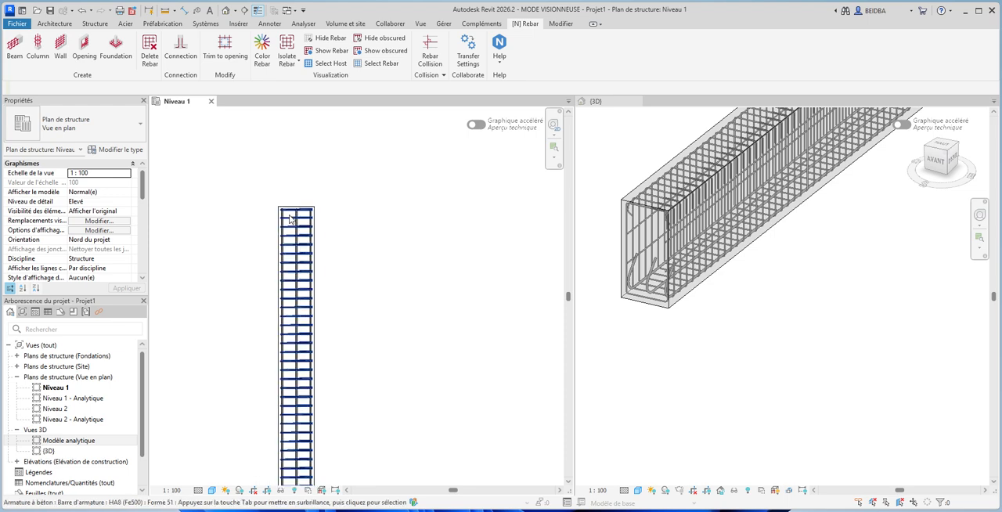
{"action": "scroll", "coordinate": [368, 215], "scroll_direction": "down", "scroll_amount": 3}
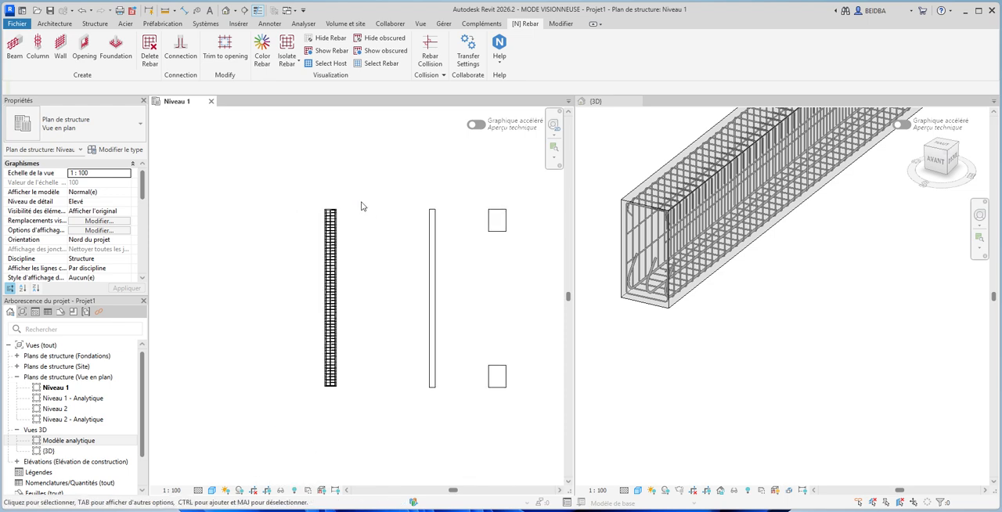
- Open Wall Reinforcement for the Générique - 200 mm wall in the 3D view
{"action": "left_click", "coordinate": [666, 336]}
{"action": "scroll", "coordinate": [685, 342], "scroll_direction": "down", "scroll_amount": 5}
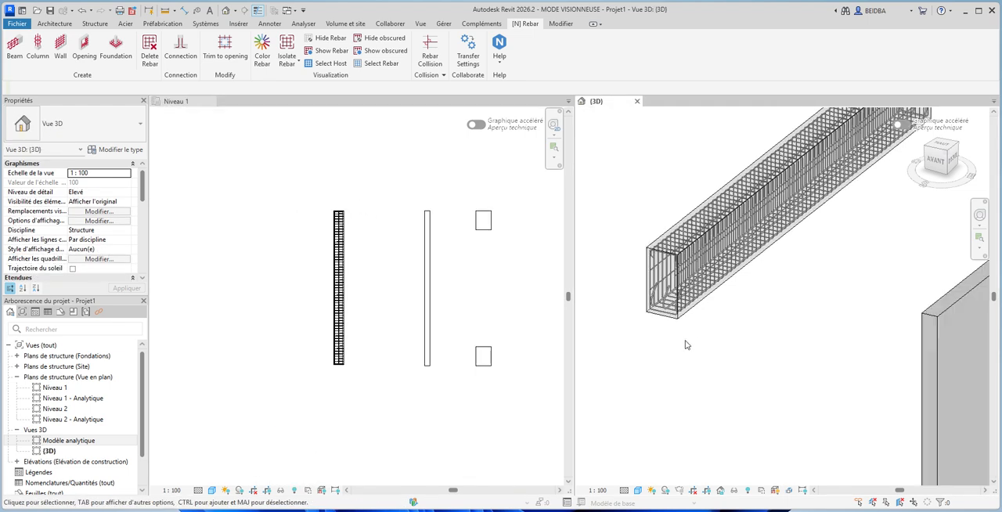
{"action": "scroll", "coordinate": [859, 411], "scroll_direction": "up", "scroll_amount": 3}
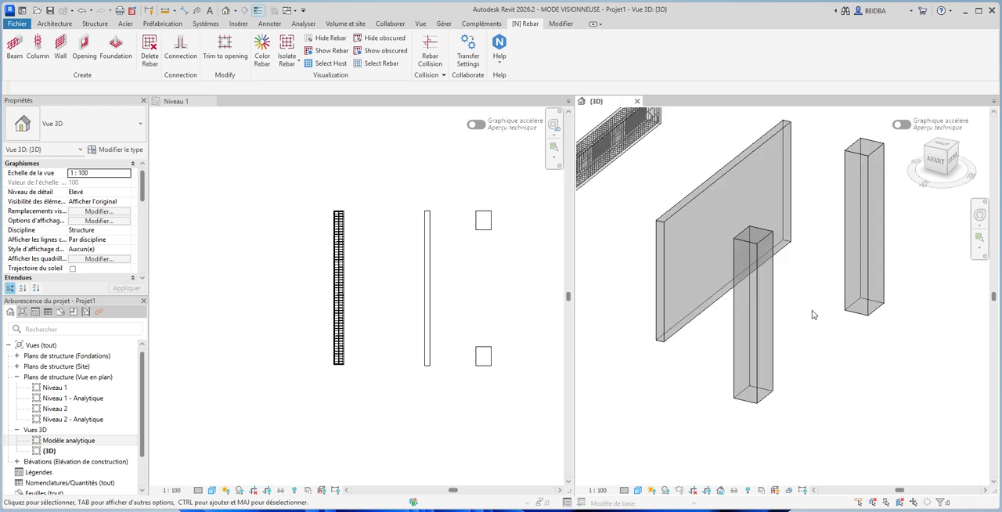
{"action": "left_click", "coordinate": [671, 216]}
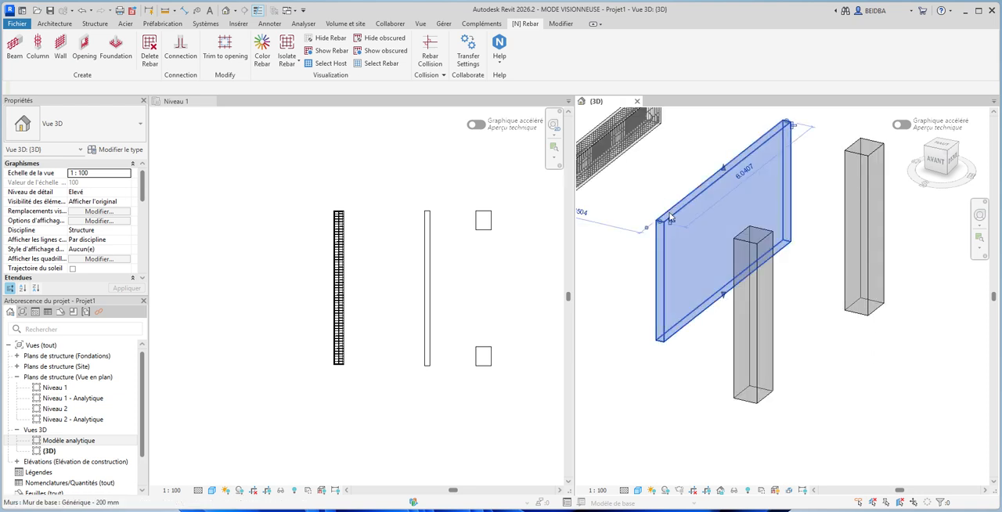
{"action": "left_click", "coordinate": [533, 23]}
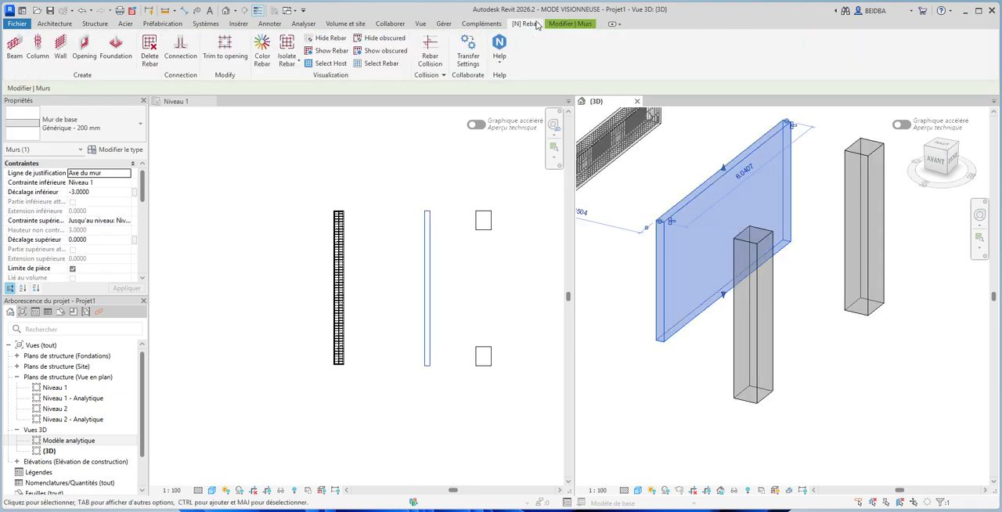
{"action": "left_click", "coordinate": [61, 60]}
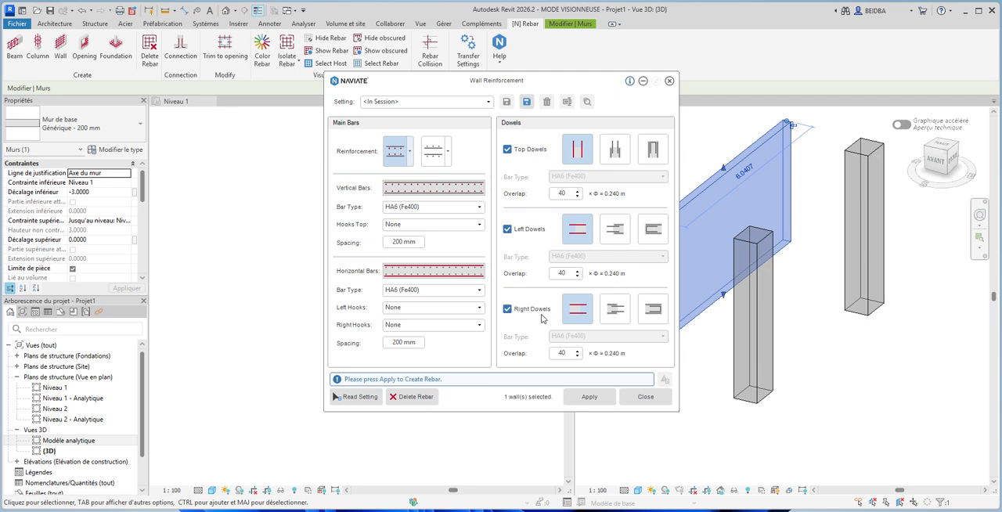
- Set the wall's vertical bars to HA8 (Fe500) with top hooks set to None
{"action": "left_click", "coordinate": [420, 208]}
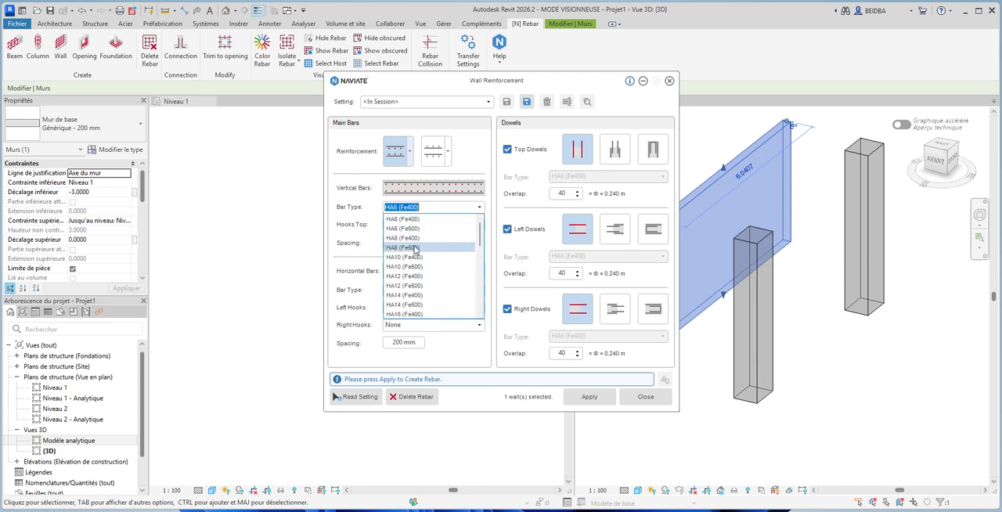
{"action": "left_click", "coordinate": [415, 247]}
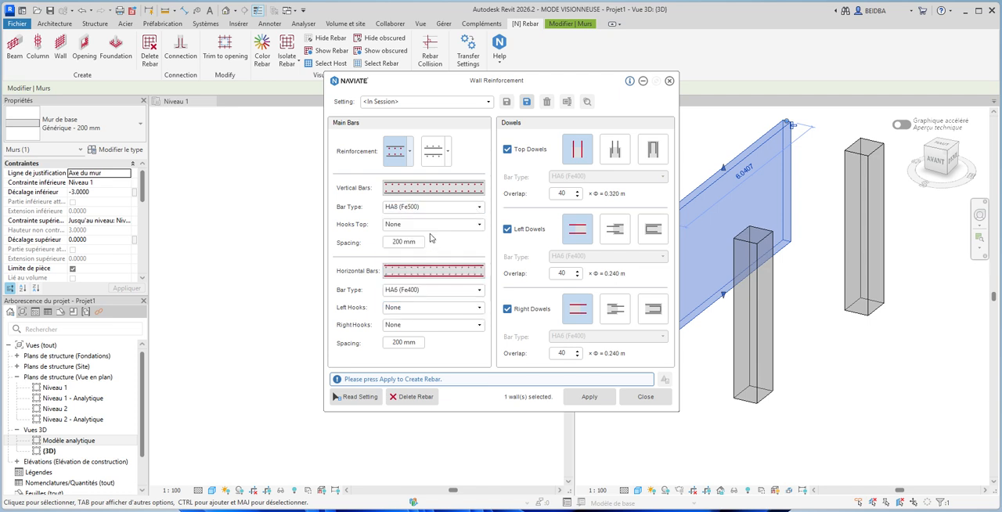
{"action": "left_click", "coordinate": [480, 225]}
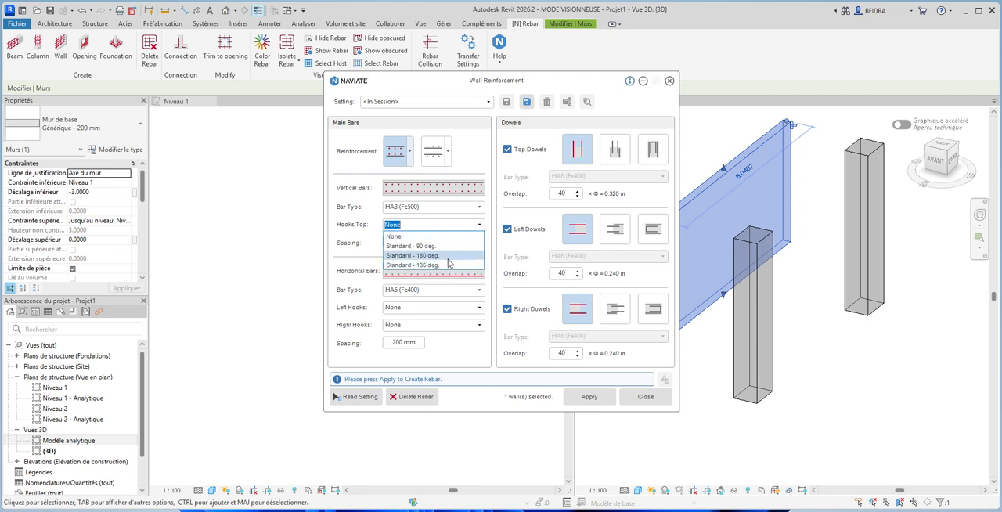
{"action": "left_click", "coordinate": [415, 235]}
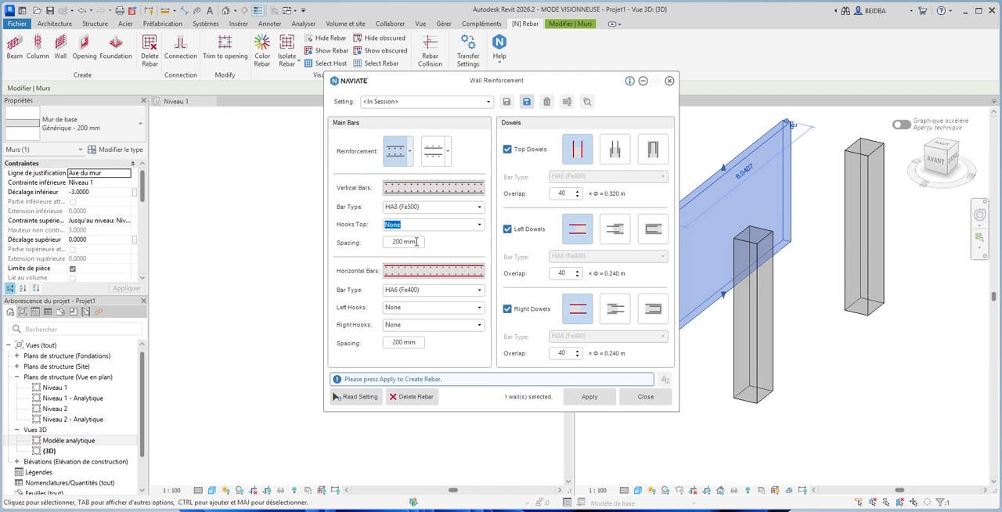
- Set the wall's horizontal bars to HA8 (Fe500), leaving their left hooks at None
{"action": "left_click", "coordinate": [403, 290]}
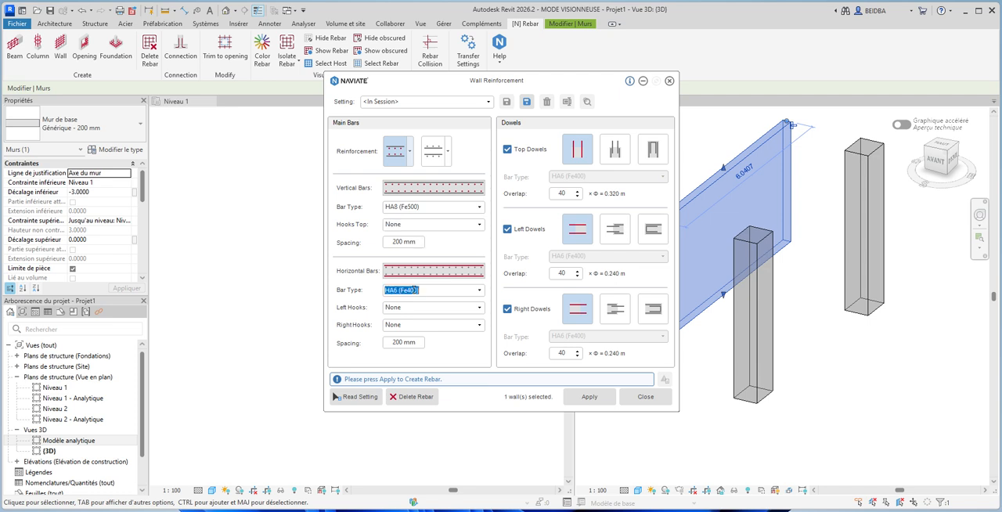
{"action": "left_click", "coordinate": [480, 291]}
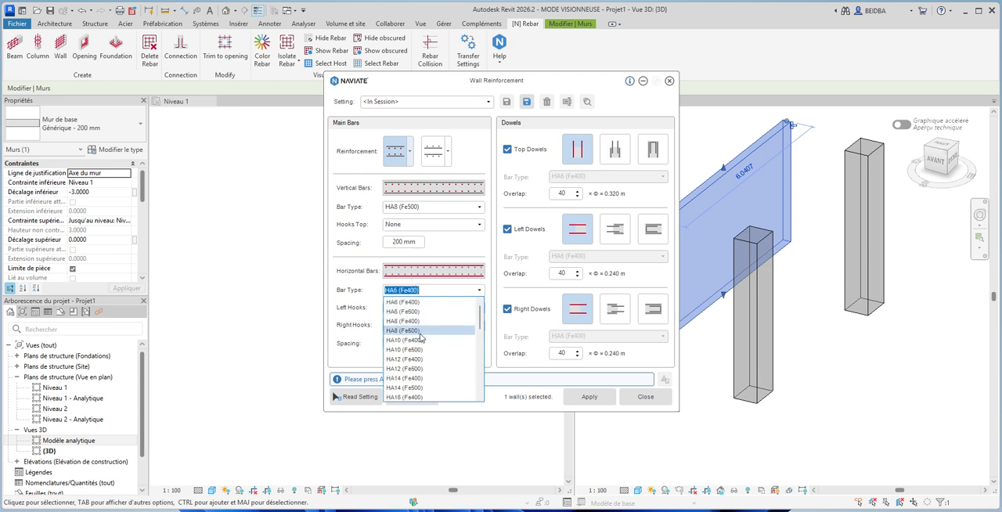
{"action": "left_click", "coordinate": [420, 331]}
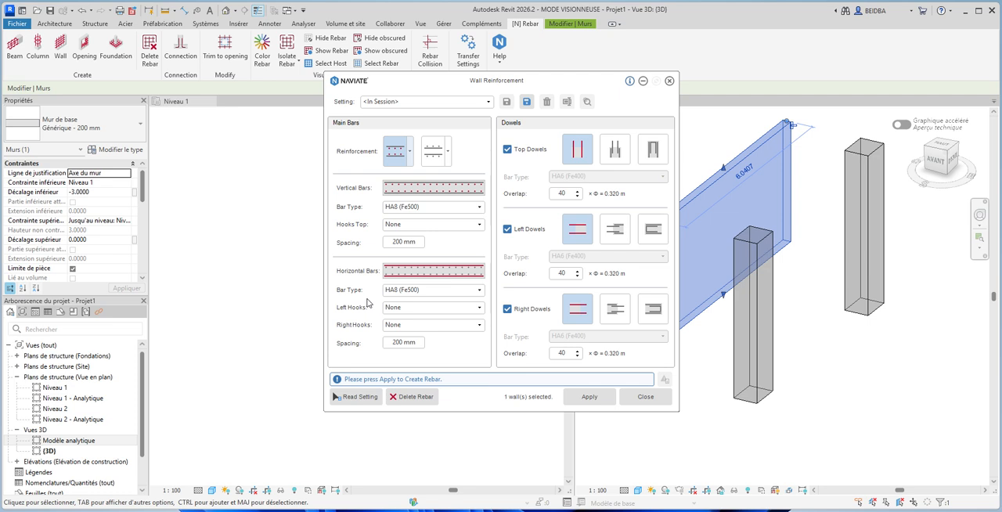
{"action": "left_click", "coordinate": [479, 307]}
{"action": "left_click", "coordinate": [480, 307]}
{"action": "left_click", "coordinate": [368, 297]}
- Generate the wall's rebar with the current settings, close Wall Reinforcement and deselect the wall
{"action": "left_click", "coordinate": [589, 401]}
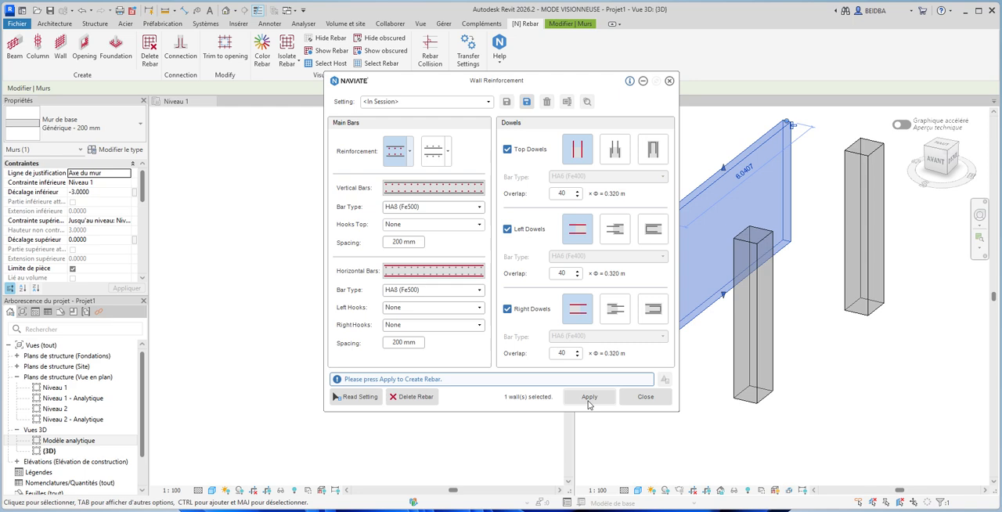
{"action": "left_click", "coordinate": [645, 397]}
{"action": "key", "text": "Escape"}
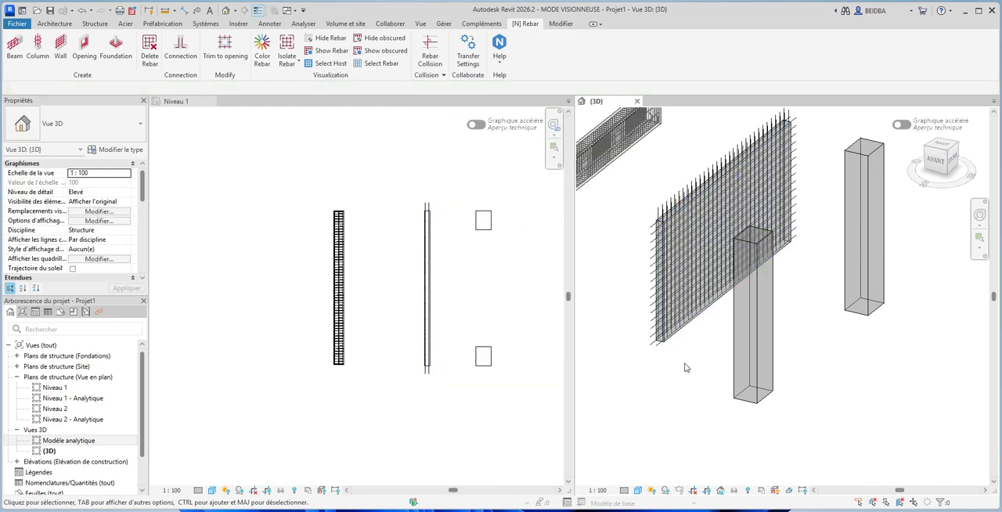
- Examine the wall's generated vertical and horizontal bars up close in the 3D view and in the Niveau 1 plan
{"action": "scroll", "coordinate": [664, 216], "scroll_direction": "up", "scroll_amount": 5}
{"action": "scroll", "coordinate": [664, 215], "scroll_direction": "up", "scroll_amount": 5}
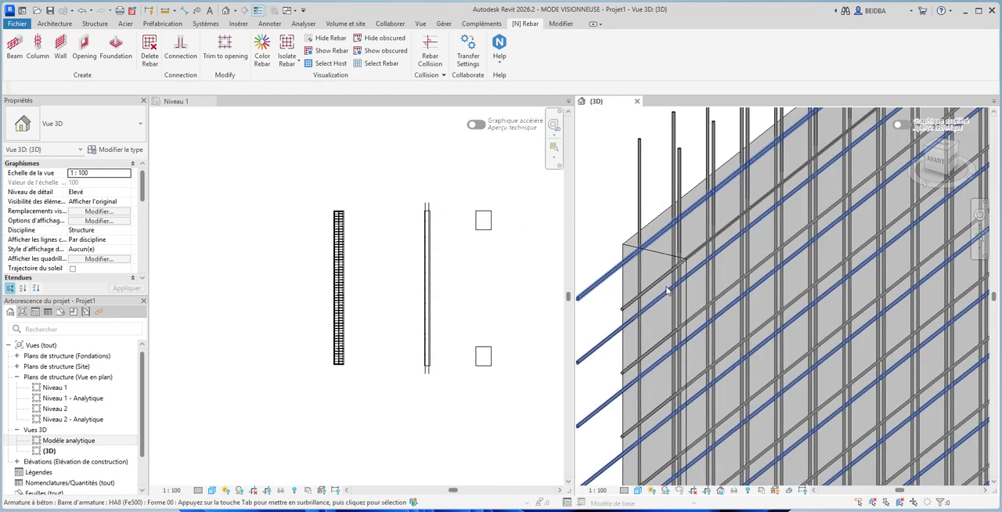
{"action": "scroll", "coordinate": [700, 303], "scroll_direction": "down", "scroll_amount": 4}
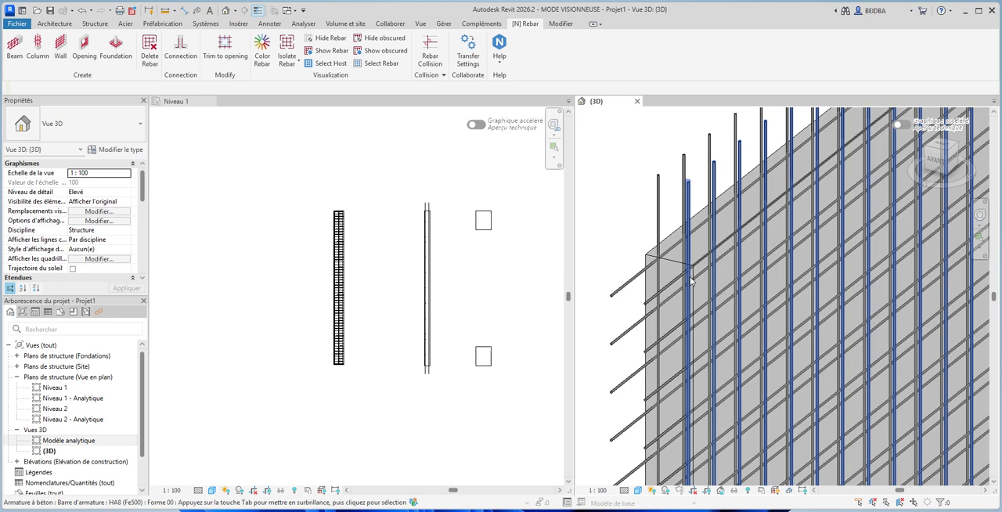
{"action": "left_click", "coordinate": [658, 222]}
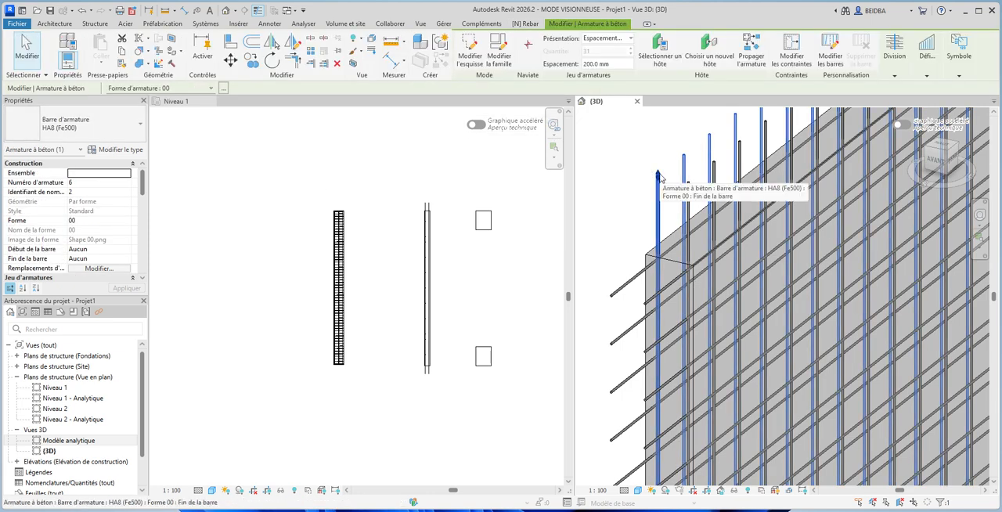
{"action": "key", "text": "Escape"}
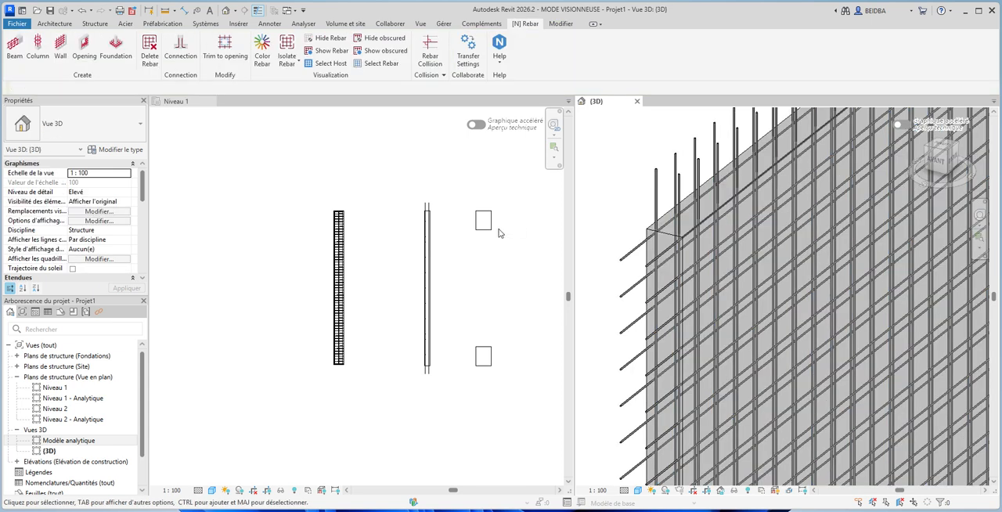
{"action": "scroll", "coordinate": [714, 246], "scroll_direction": "down", "scroll_amount": 5}
{"action": "scroll", "coordinate": [714, 247], "scroll_direction": "down", "scroll_amount": 1}
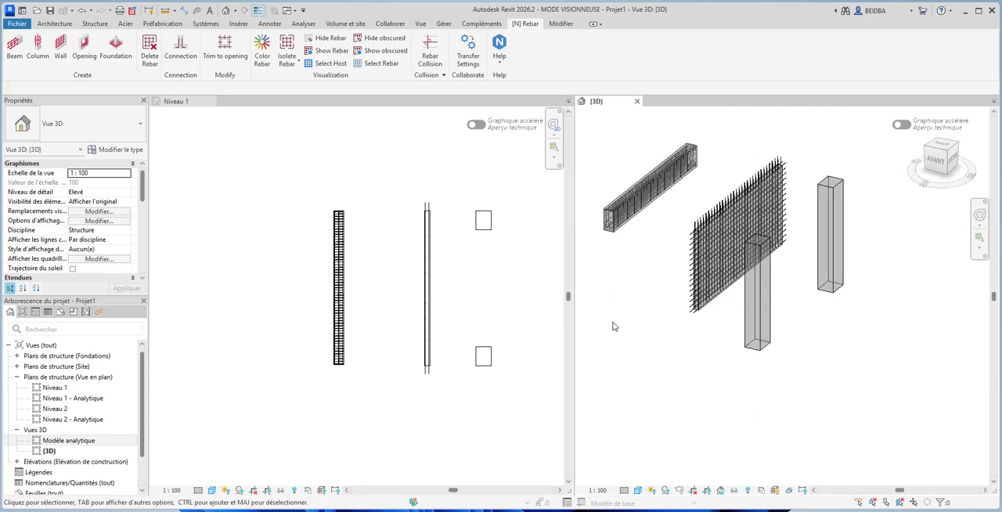
{"action": "left_click", "coordinate": [448, 233]}
{"action": "scroll", "coordinate": [449, 232], "scroll_direction": "up", "scroll_amount": 6}
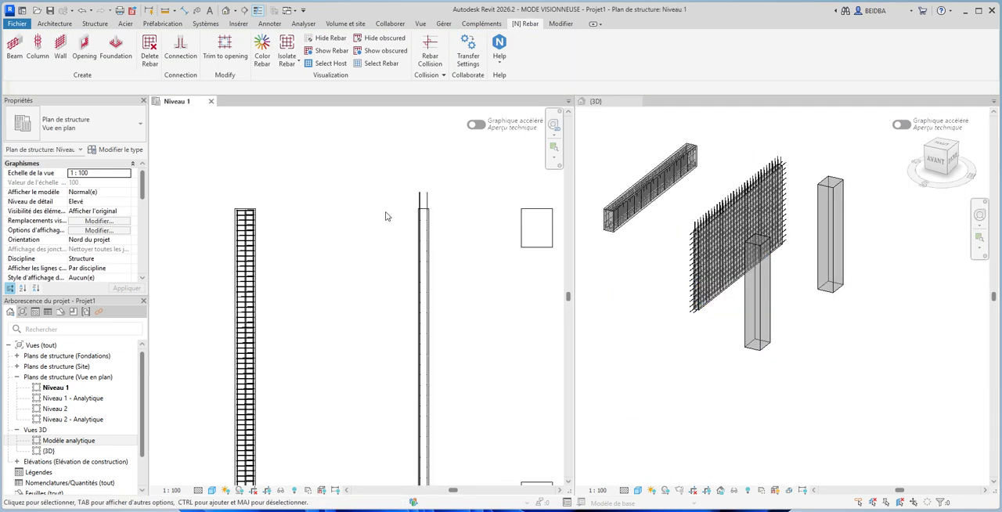
{"action": "scroll", "coordinate": [407, 178], "scroll_direction": "up", "scroll_amount": 2}
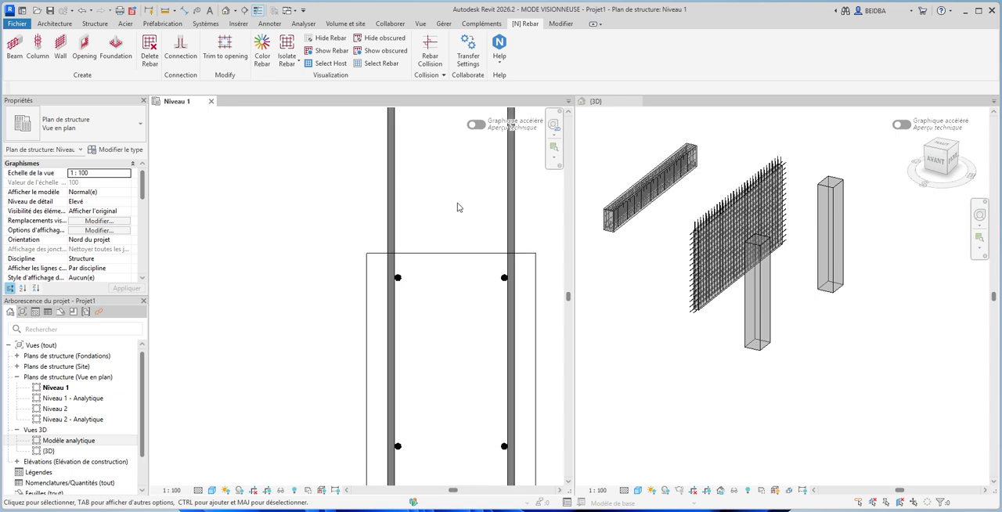
{"action": "scroll", "coordinate": [416, 223], "scroll_direction": "down", "scroll_amount": 5}
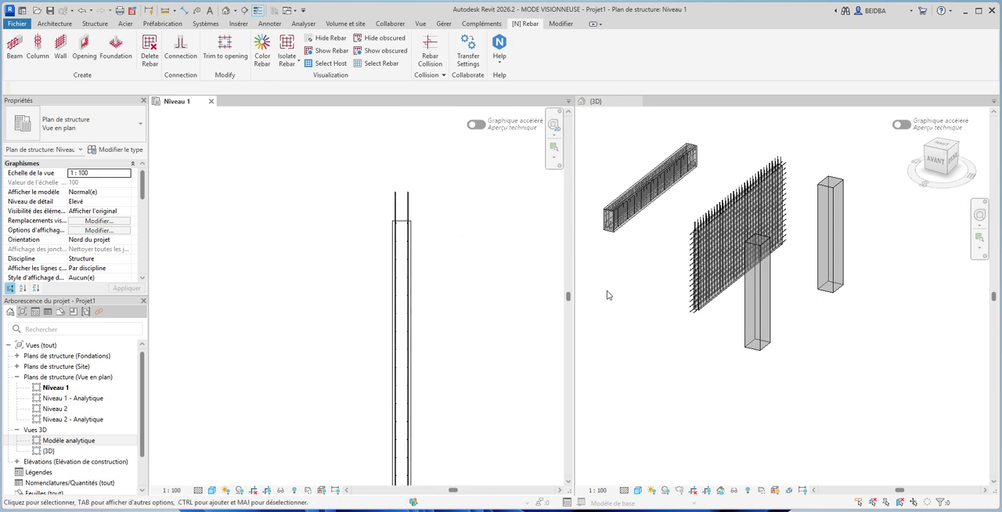
- Open Column Reinforcement for the 600 x 750mm concrete column in front of the wall in the 3D view
{"action": "left_click", "coordinate": [652, 299]}
{"action": "scroll", "coordinate": [651, 294], "scroll_direction": "down", "scroll_amount": 1}
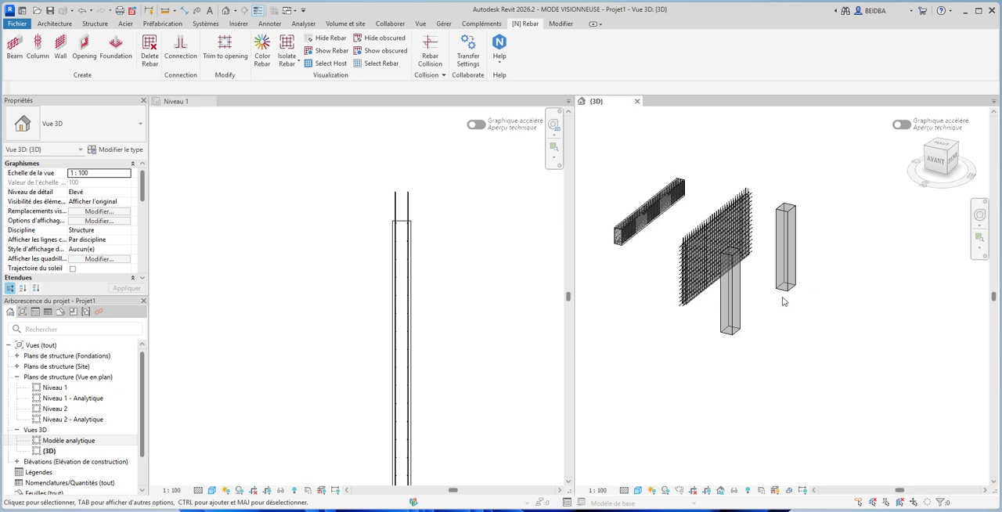
{"action": "scroll", "coordinate": [752, 335], "scroll_direction": "up", "scroll_amount": 2}
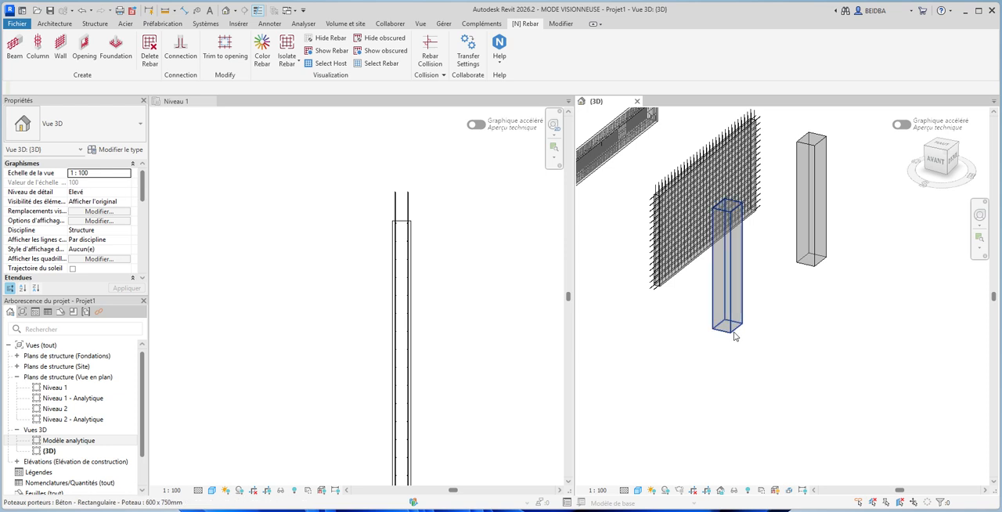
{"action": "left_click", "coordinate": [723, 337]}
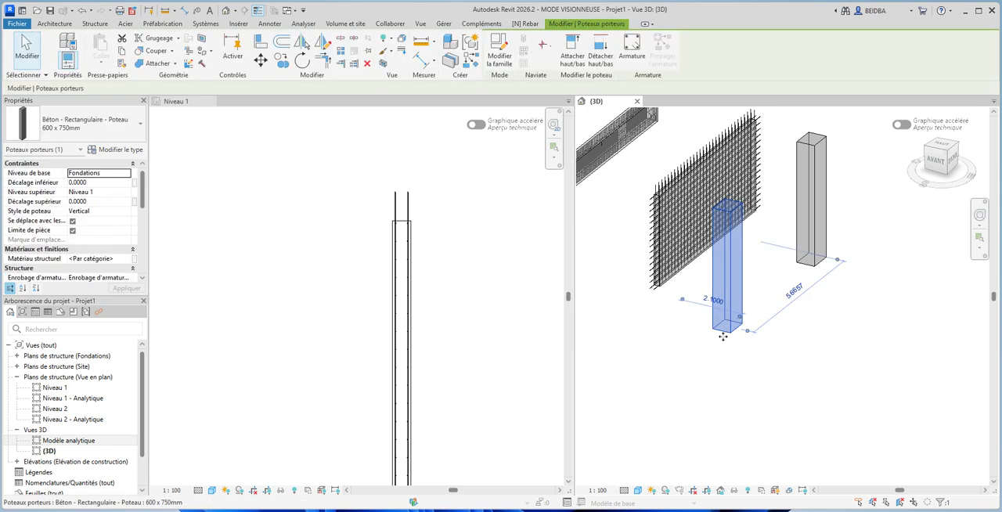
{"action": "left_click", "coordinate": [527, 24]}
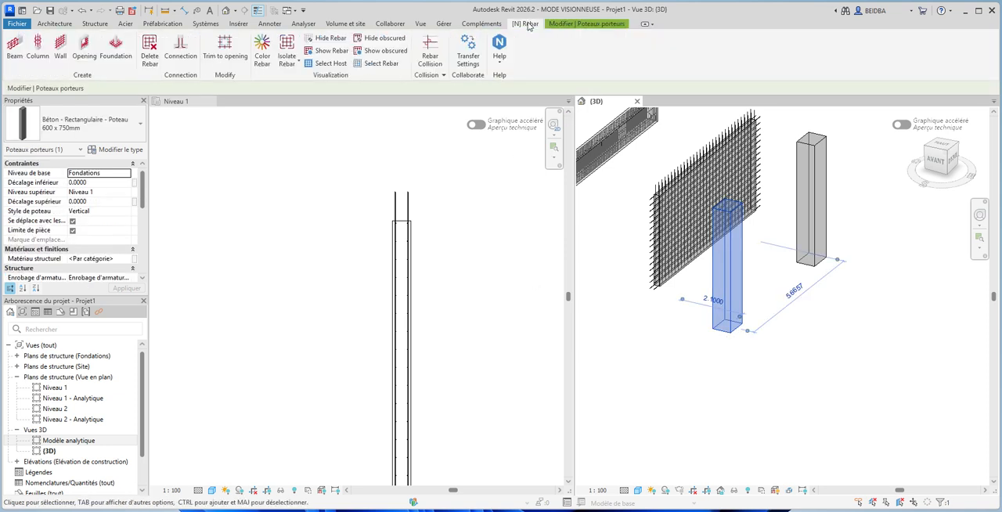
{"action": "left_click", "coordinate": [39, 56]}
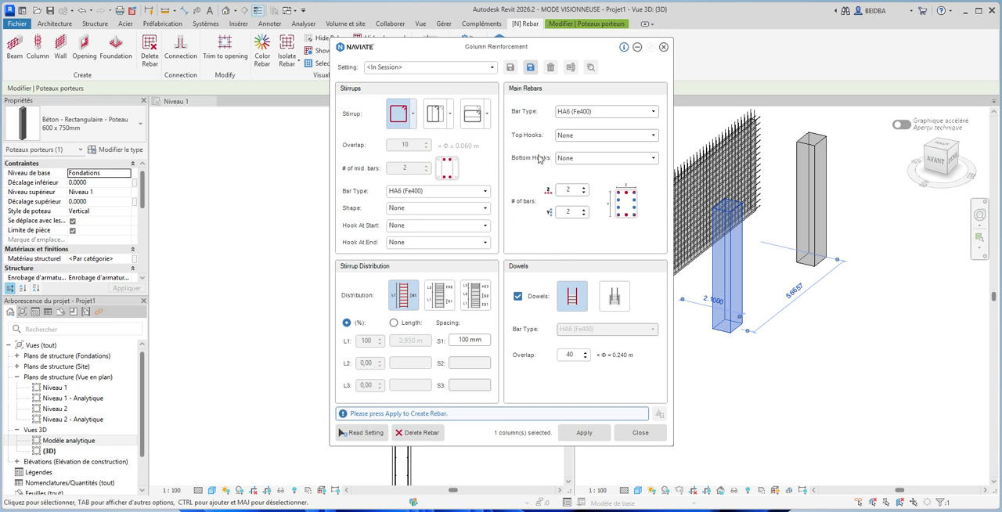
- Browse the available stirrup shapes for the column and leave the shape at None
{"action": "left_click", "coordinate": [435, 194]}
{"action": "left_click", "coordinate": [486, 210]}
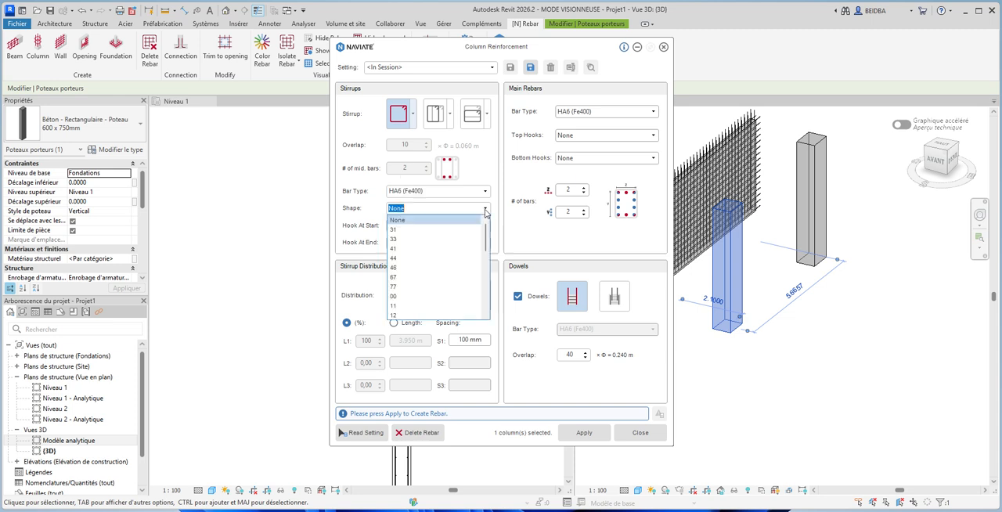
{"action": "scroll", "coordinate": [437, 298], "scroll_direction": "down", "scroll_amount": 6}
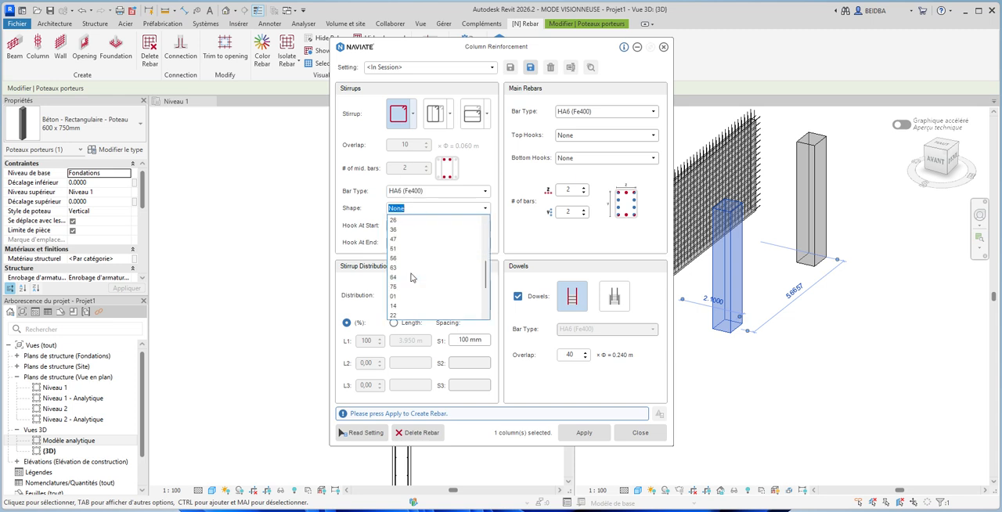
{"action": "scroll", "coordinate": [435, 307], "scroll_direction": "up", "scroll_amount": 6}
{"action": "left_click", "coordinate": [366, 179]}
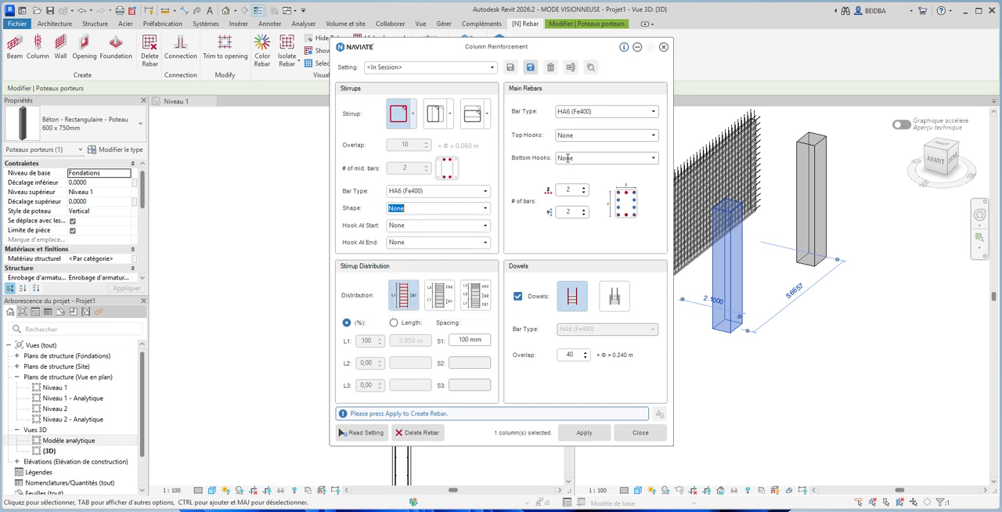
- Set the column's main bars to HA12 (Fe500) with Standard - 180 deg. top hooks
{"action": "left_click", "coordinate": [654, 112]}
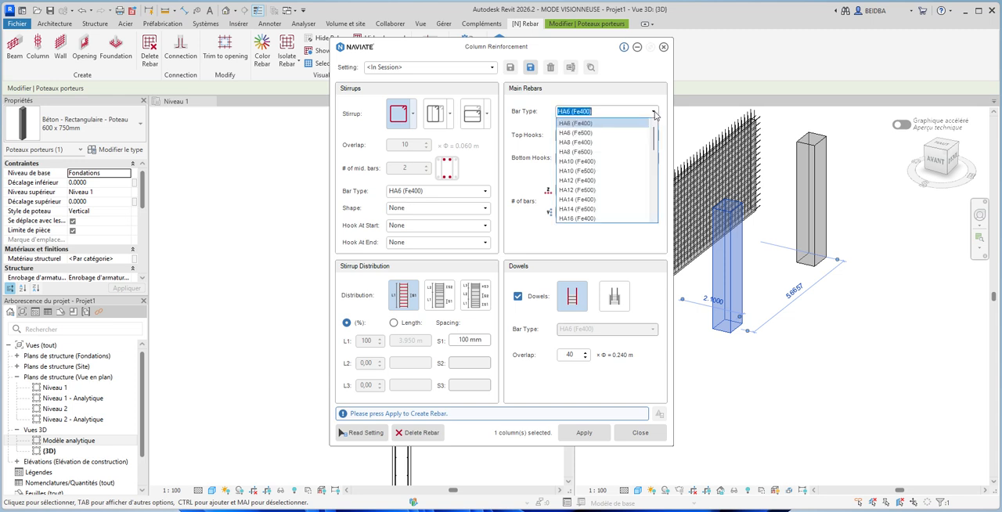
{"action": "left_click", "coordinate": [589, 190]}
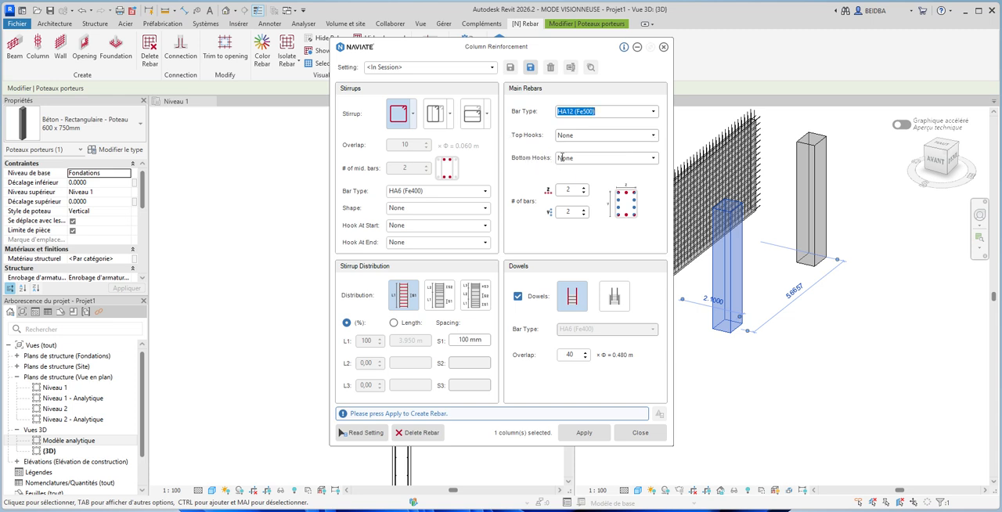
{"action": "left_click", "coordinate": [653, 135]}
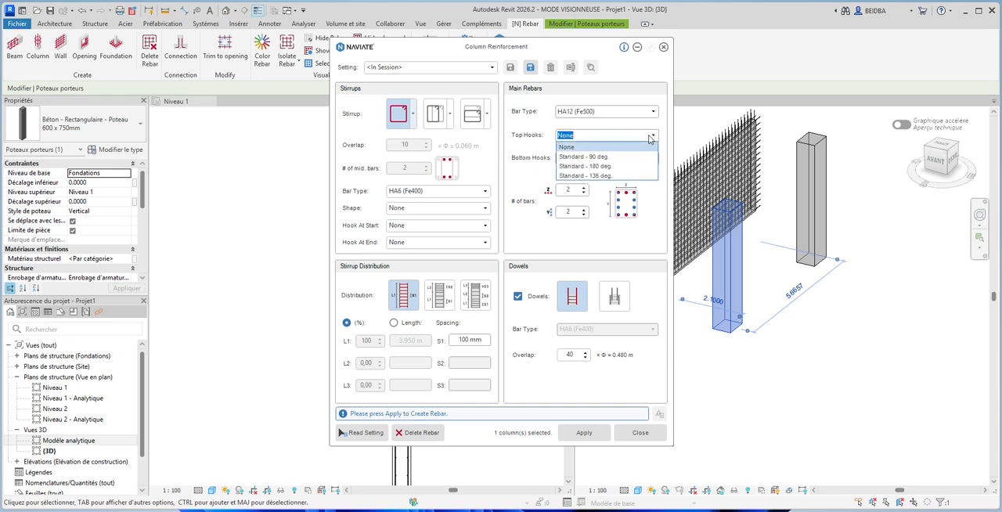
{"action": "left_click", "coordinate": [611, 167]}
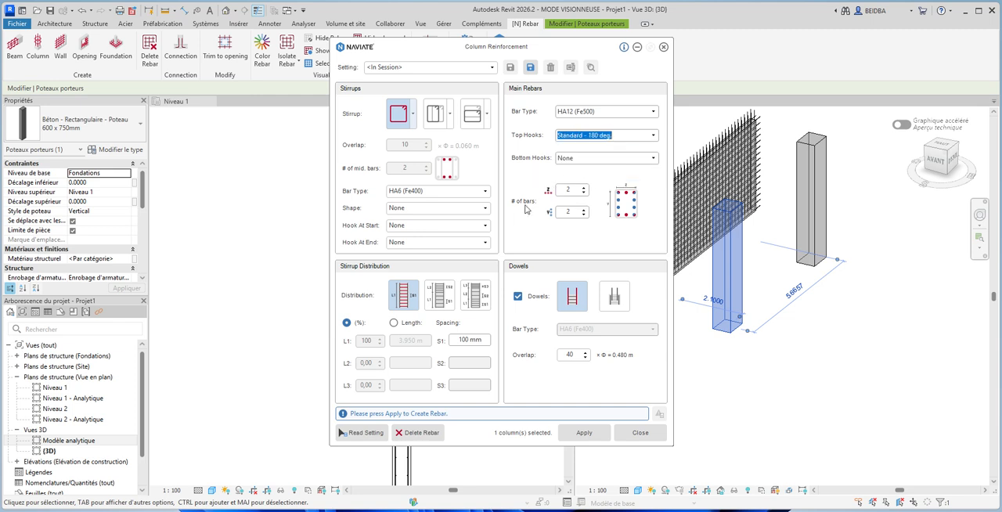
- Set the number of main bars in the column to 4 in both directions
{"action": "left_click", "coordinate": [584, 192]}
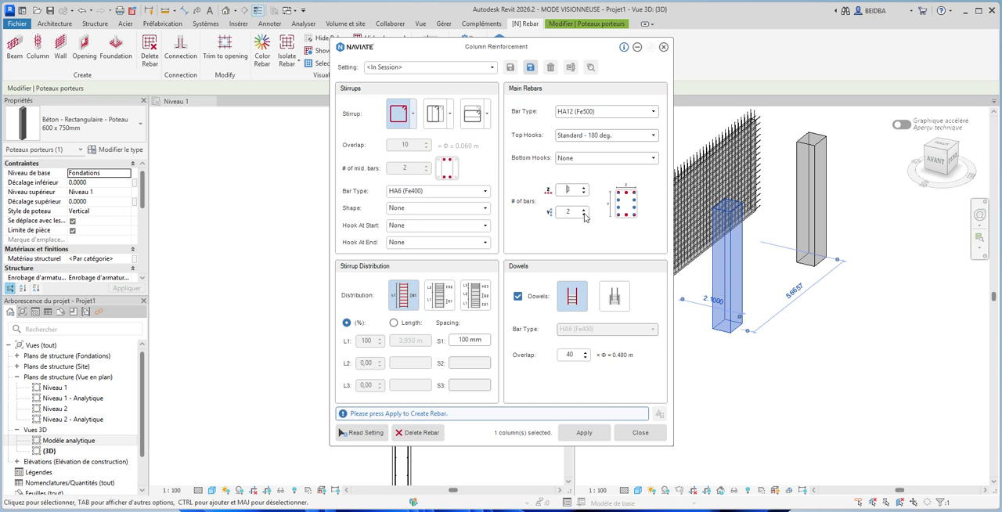
{"action": "left_click", "coordinate": [585, 209]}
{"action": "left_click", "coordinate": [585, 188]}
{"action": "left_click", "coordinate": [585, 209]}
- Generate the column's rebar with the current settings, close Column Reinforcement and deselect the column
{"action": "left_click", "coordinate": [579, 434]}
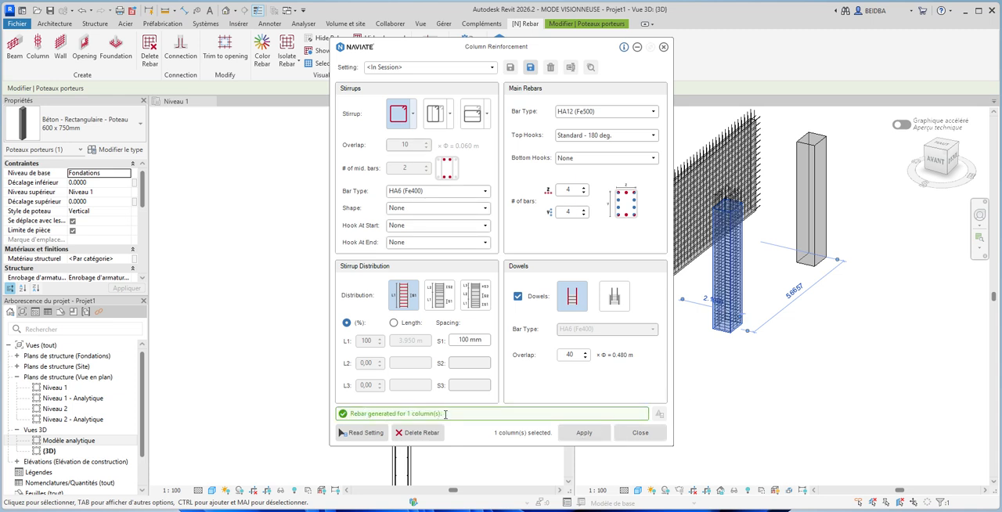
{"action": "left_click", "coordinate": [641, 432]}
{"action": "left_click", "coordinate": [694, 402]}
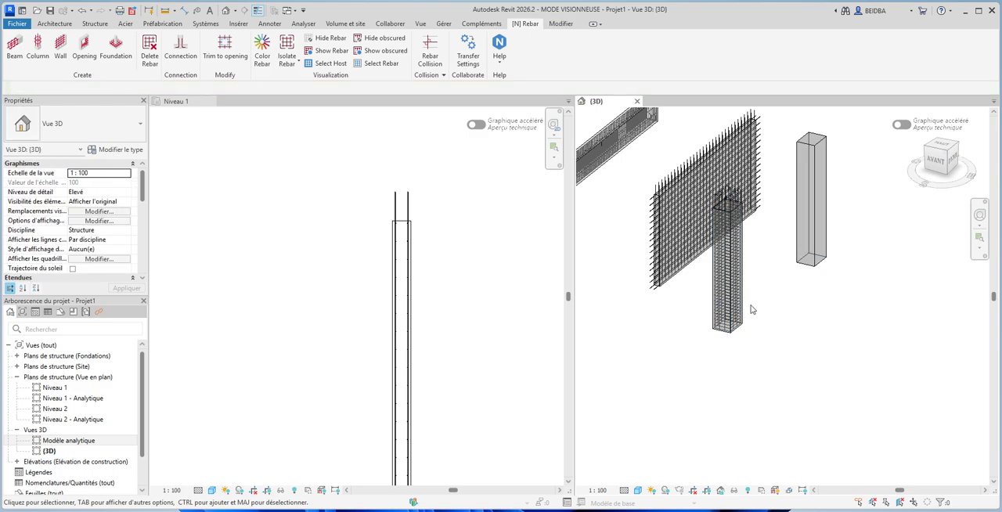
- Examine the column's stirrups and hooked top bars up close, and view the reinforced elements from another side in the 3D view
{"action": "scroll", "coordinate": [730, 206], "scroll_direction": "up", "scroll_amount": 2}
{"action": "scroll", "coordinate": [730, 207], "scroll_direction": "up", "scroll_amount": 3}
{"action": "scroll", "coordinate": [828, 225], "scroll_direction": "down", "scroll_amount": 2}
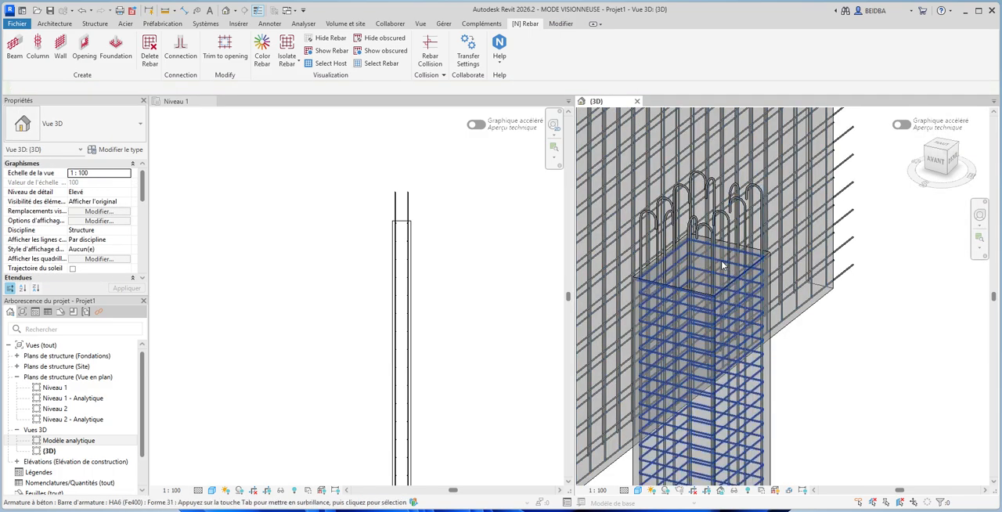
{"action": "scroll", "coordinate": [752, 351], "scroll_direction": "down", "scroll_amount": 3}
{"action": "scroll", "coordinate": [689, 423], "scroll_direction": "down", "scroll_amount": 2}
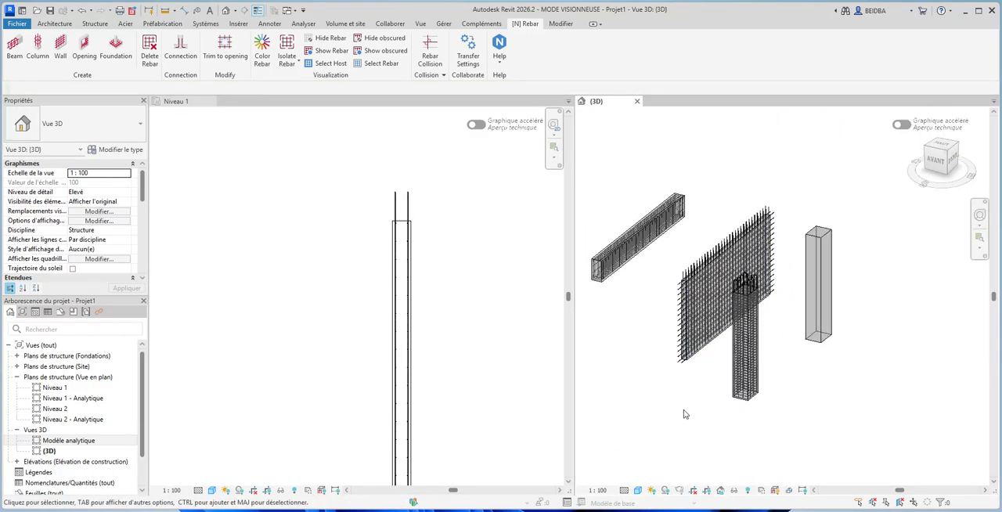
{"action": "middle_click_drag", "start_coordinate": [700, 422], "coordinate": [839, 410], "text": "shift"}
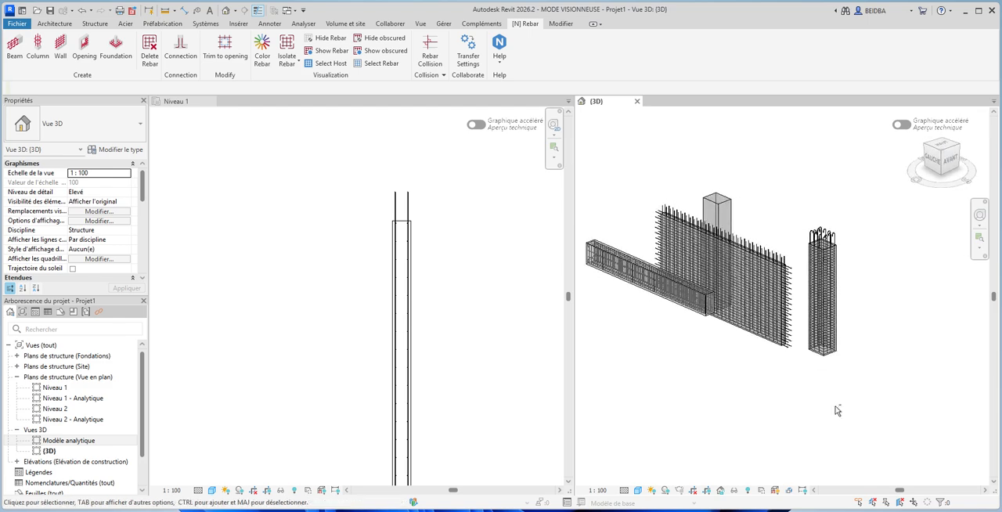
- Select the second, unreinforced 600 x 750 mm column in the 3D view and open Column Reinforcement for it
{"action": "scroll", "coordinate": [822, 243], "scroll_direction": "up", "scroll_amount": 5}
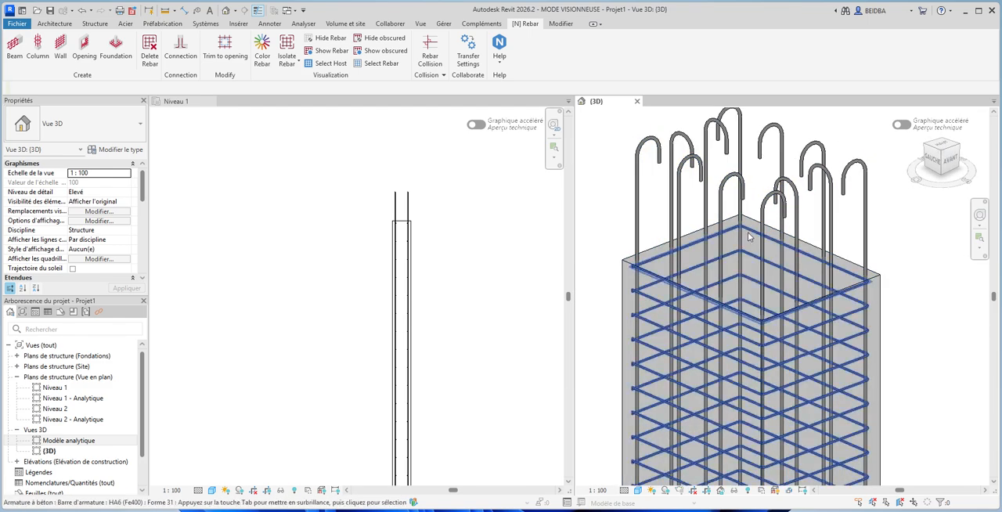
{"action": "scroll", "coordinate": [628, 269], "scroll_direction": "up", "scroll_amount": 4}
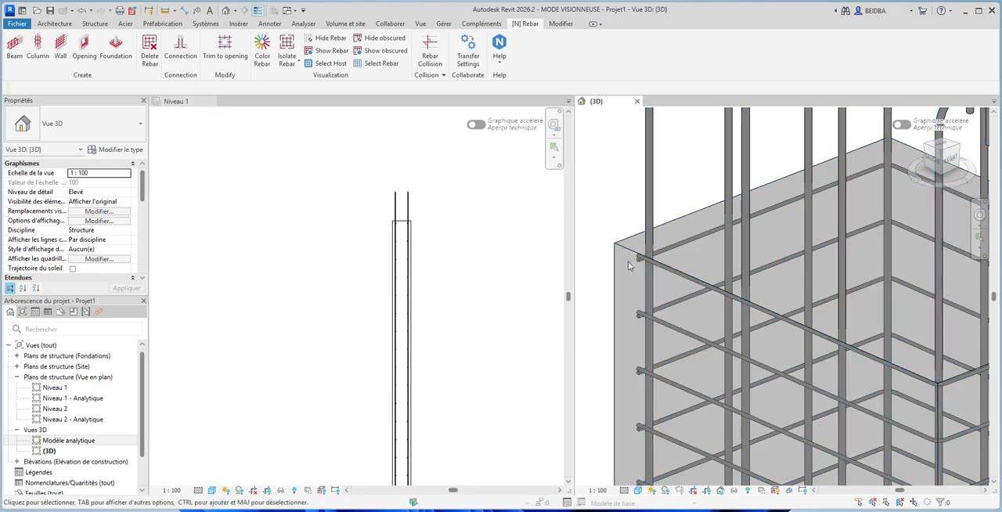
{"action": "scroll", "coordinate": [694, 246], "scroll_direction": "down", "scroll_amount": 10}
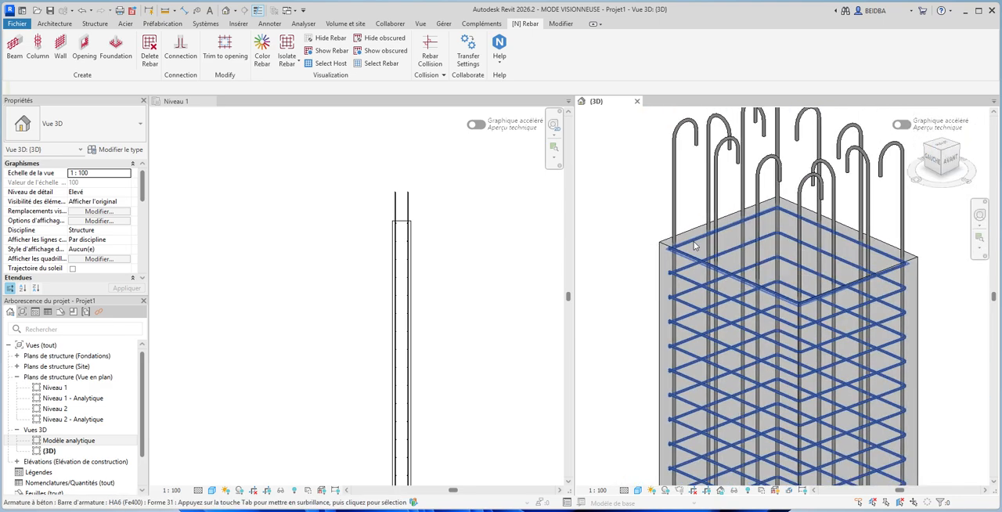
{"action": "middle_click_drag", "start_coordinate": [867, 307], "coordinate": [736, 321], "text": "shift"}
{"action": "left_click", "coordinate": [823, 274]}
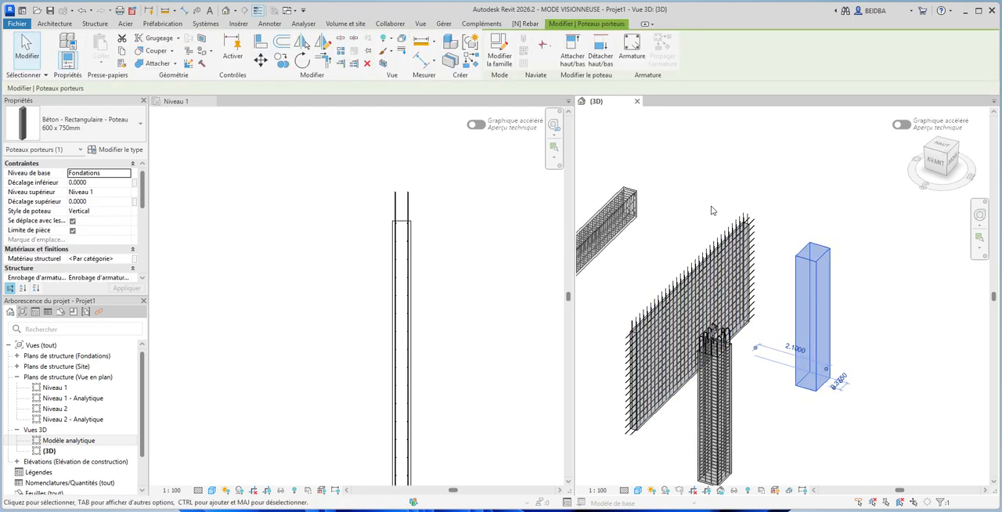
{"action": "left_click", "coordinate": [529, 24]}
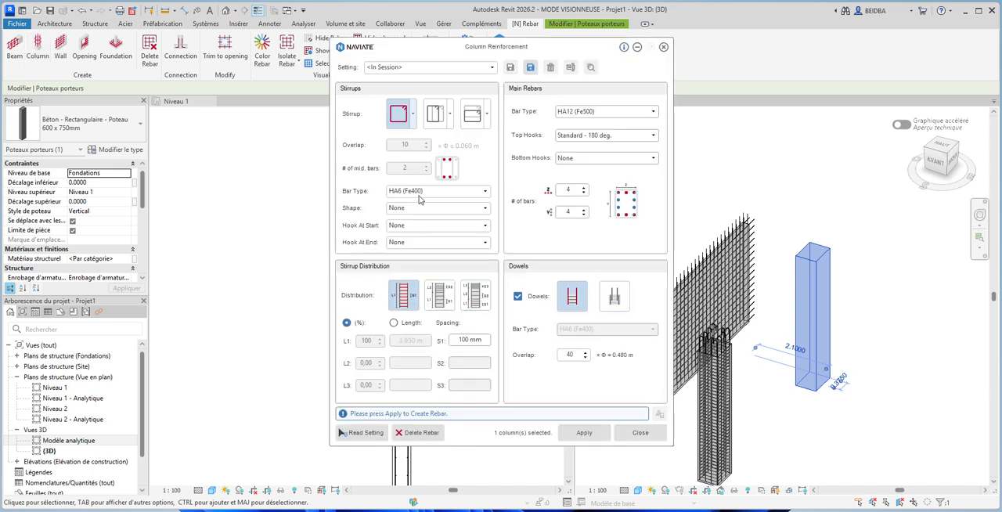
- Set the stirrup shape to 51 for the second column's reinforcement
{"action": "left_click", "coordinate": [419, 208]}
{"action": "left_click", "coordinate": [486, 209]}
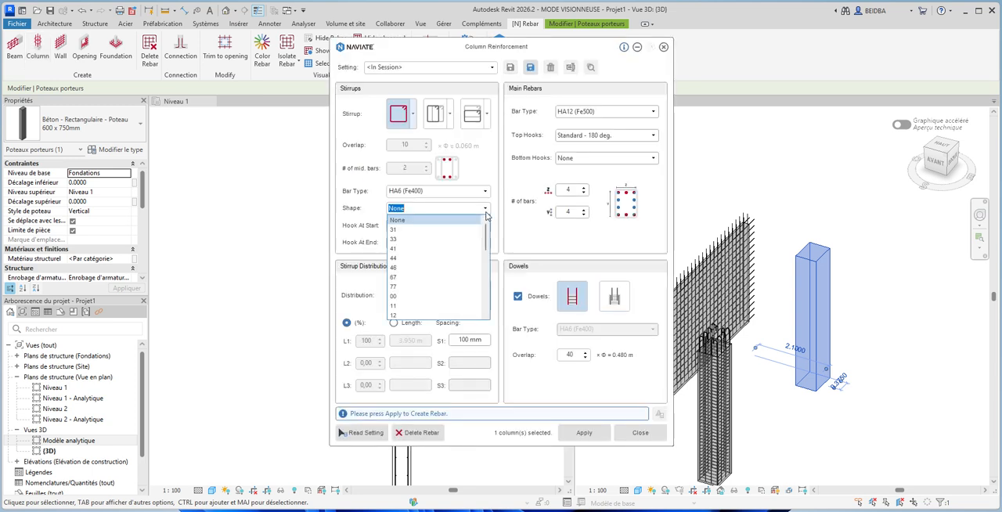
{"action": "scroll", "coordinate": [437, 270], "scroll_direction": "down", "scroll_amount": 2}
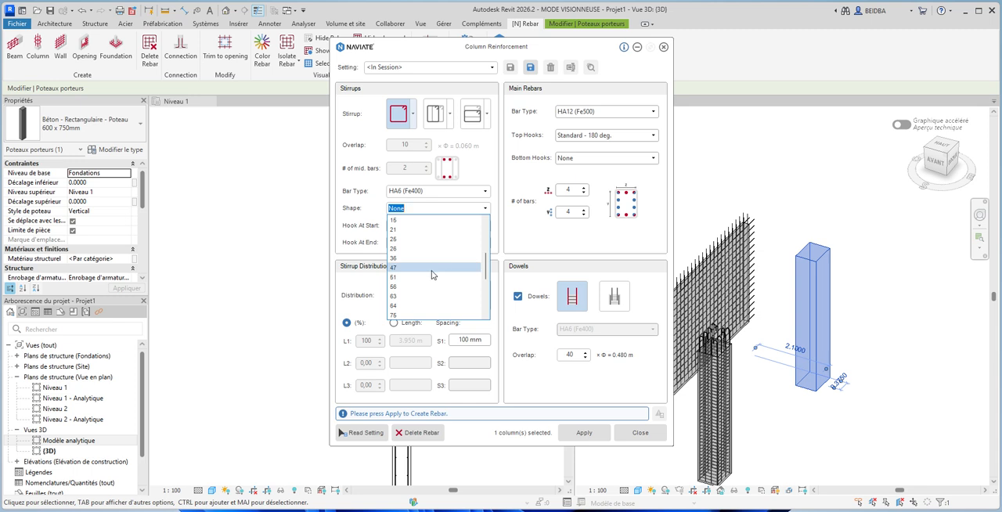
{"action": "scroll", "coordinate": [405, 289], "scroll_direction": "down", "scroll_amount": 2}
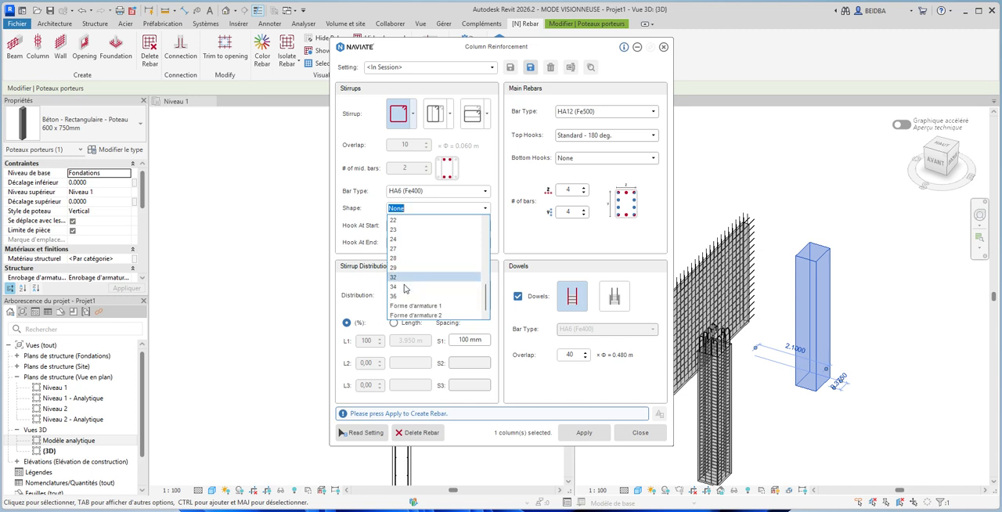
{"action": "scroll", "coordinate": [404, 286], "scroll_direction": "up", "scroll_amount": 3}
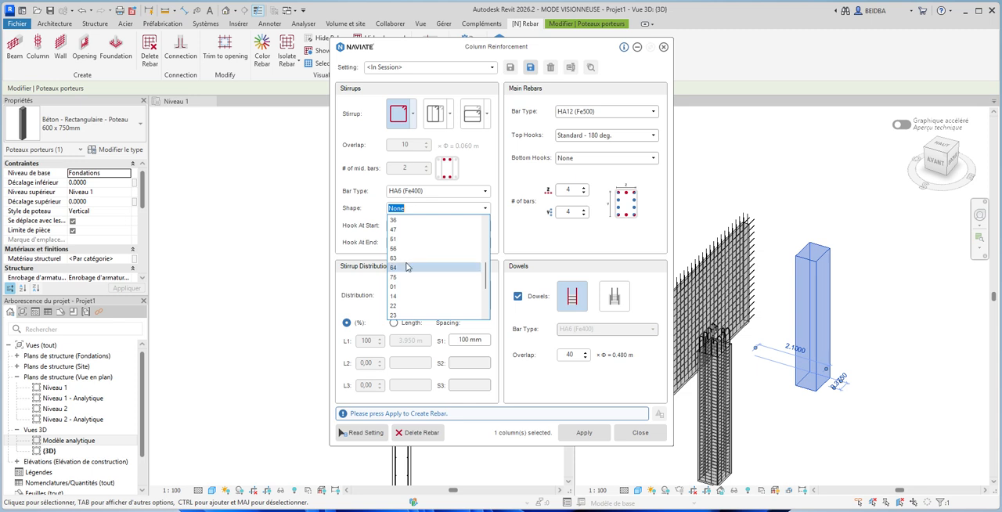
{"action": "left_click", "coordinate": [404, 239]}
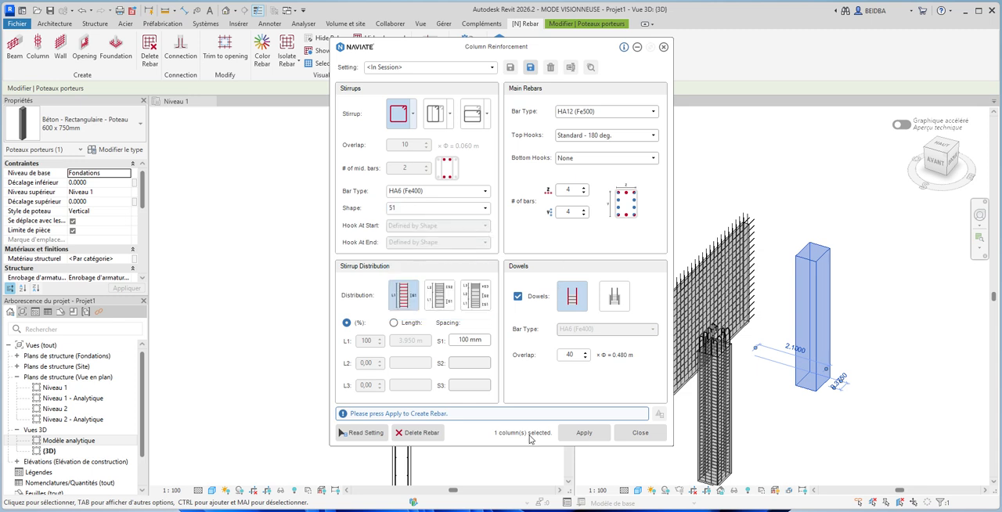
- Generate the second column's rebar, close Column Reinforcement and deselect the column
{"action": "left_click", "coordinate": [603, 431]}
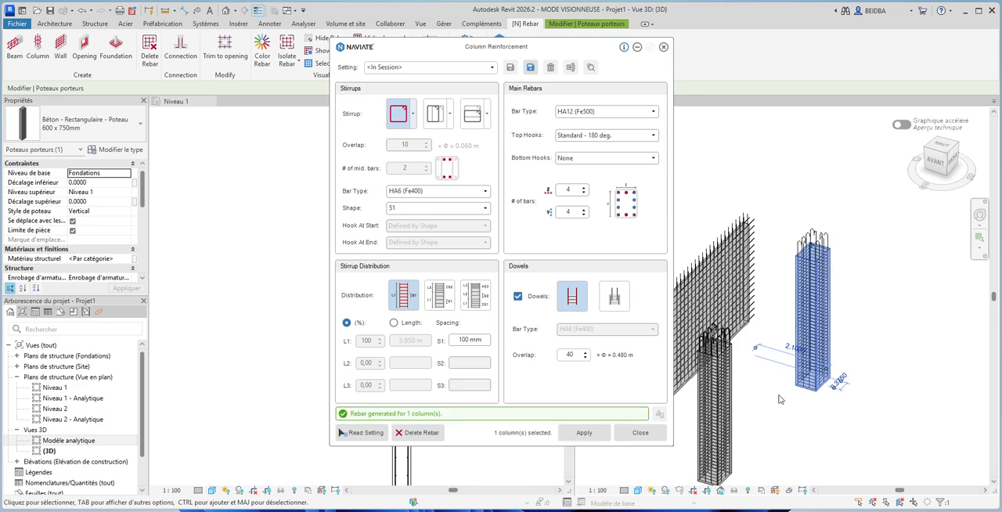
{"action": "left_click", "coordinate": [640, 433]}
{"action": "left_click", "coordinate": [860, 418]}
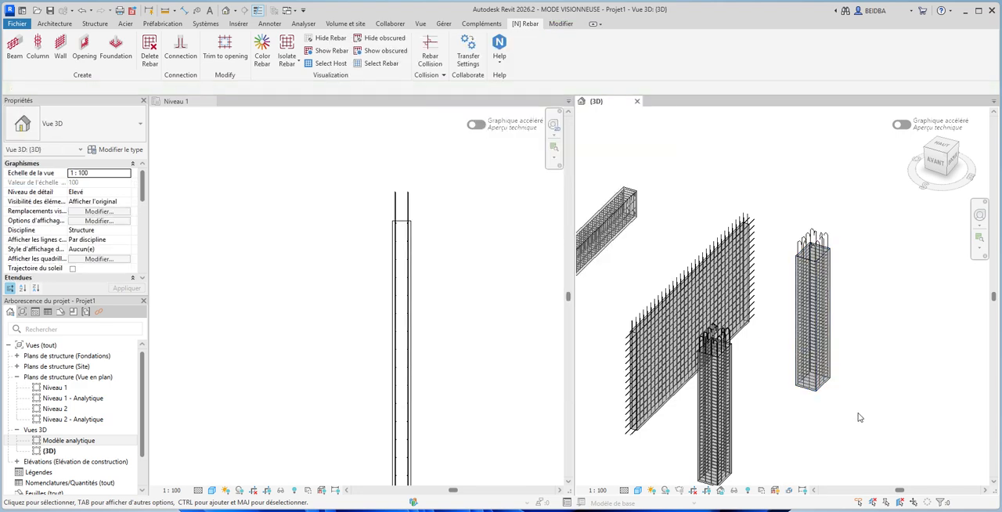
- Examine the second column's stirrup hooks up close, including the stirrup set's sketch at the hook corner, and finish the sketch
{"action": "scroll", "coordinate": [865, 335], "scroll_direction": "up", "scroll_amount": 6}
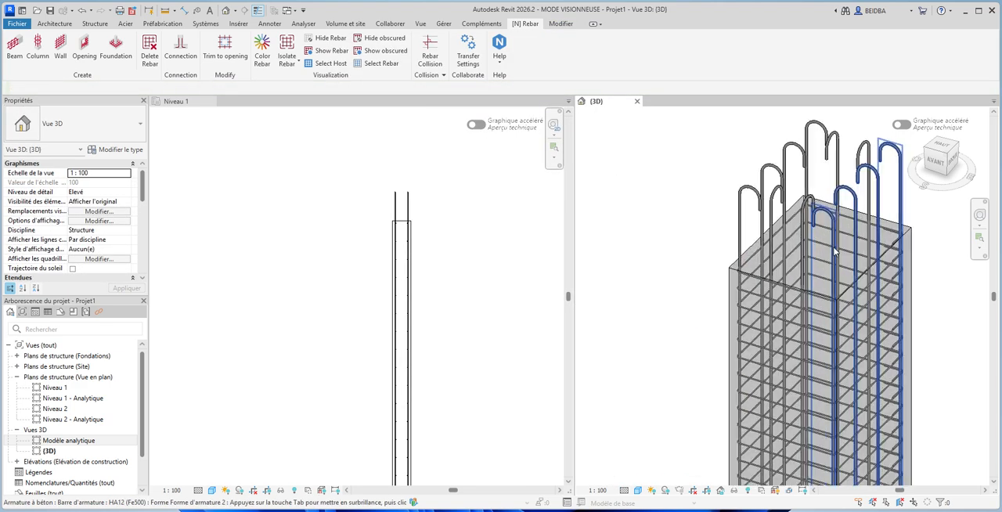
{"action": "scroll", "coordinate": [836, 219], "scroll_direction": "up", "scroll_amount": 5}
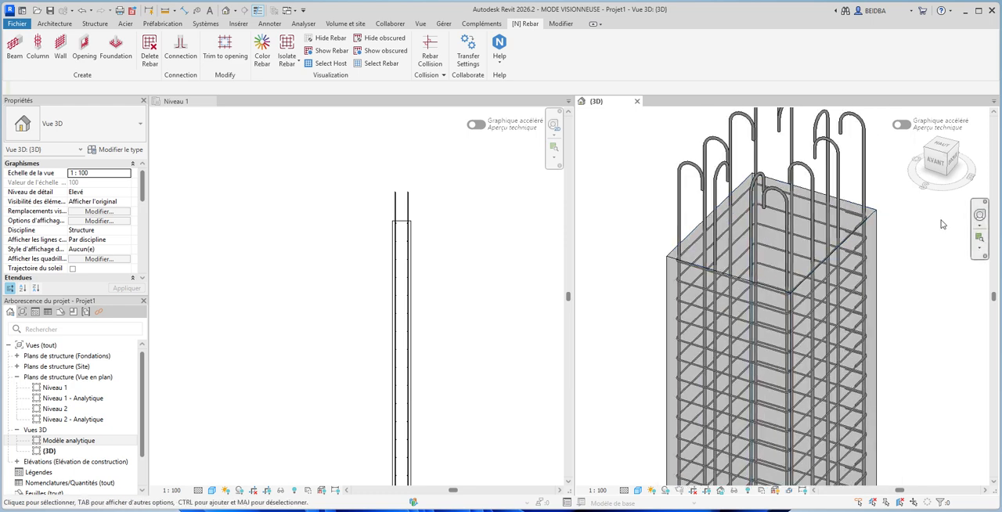
{"action": "scroll", "coordinate": [836, 219], "scroll_direction": "up", "scroll_amount": 5}
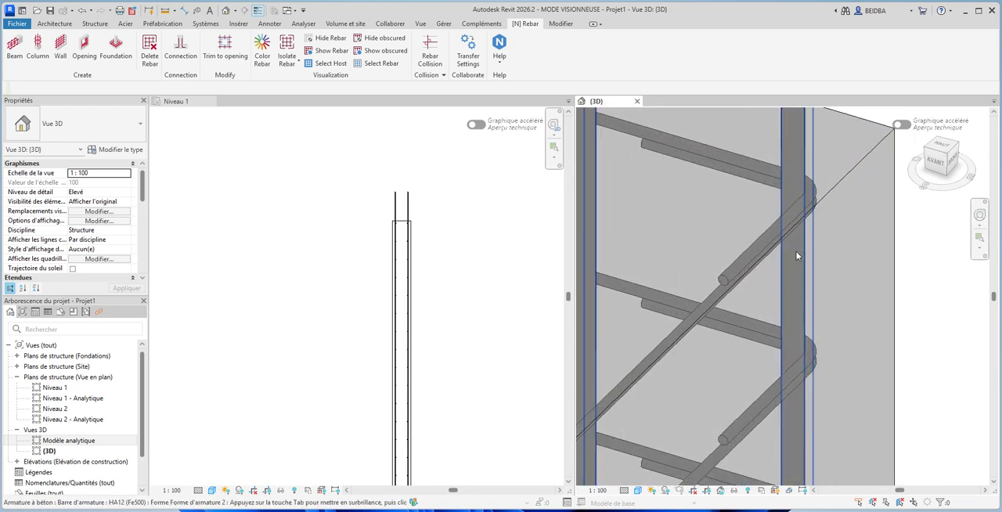
{"action": "scroll", "coordinate": [764, 267], "scroll_direction": "down", "scroll_amount": 5}
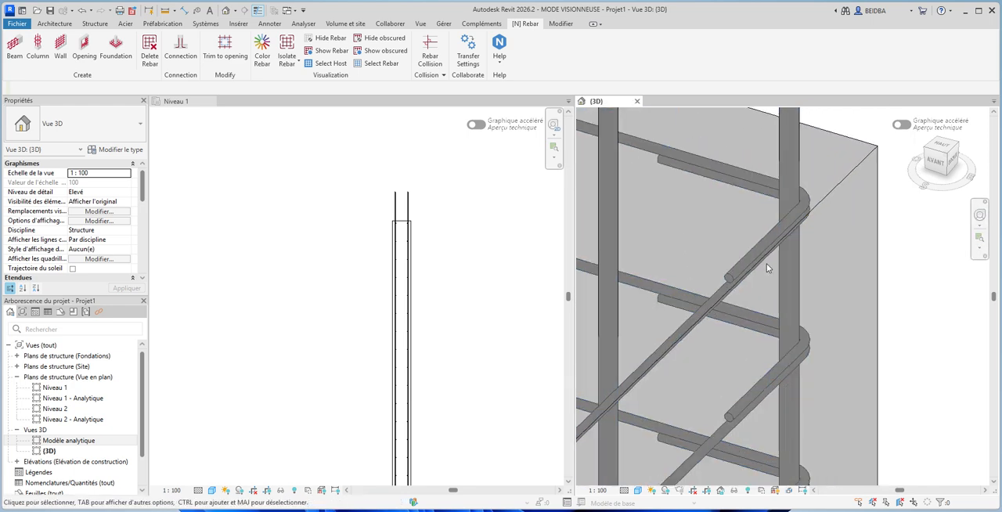
{"action": "left_click", "coordinate": [729, 200]}
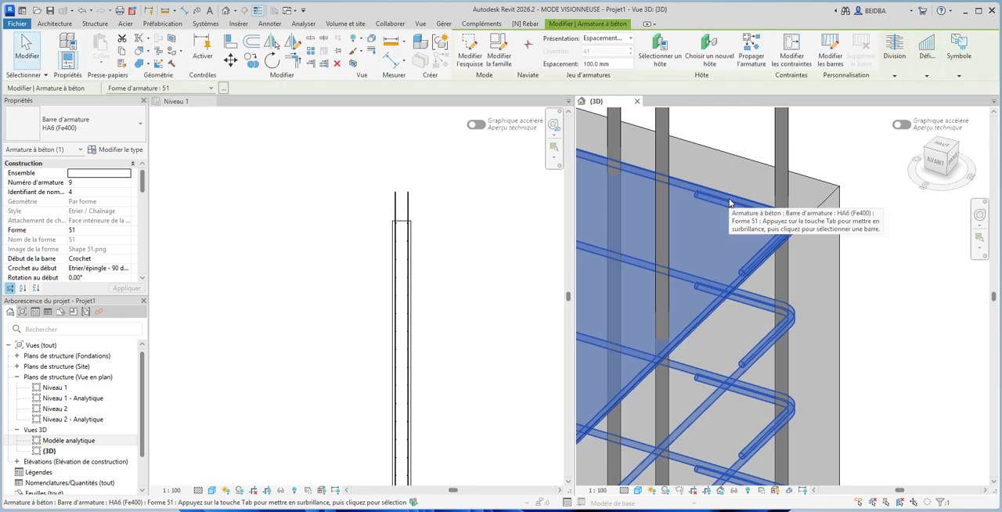
{"action": "left_click", "coordinate": [470, 50]}
{"action": "scroll", "coordinate": [689, 191], "scroll_direction": "down", "scroll_amount": 10}
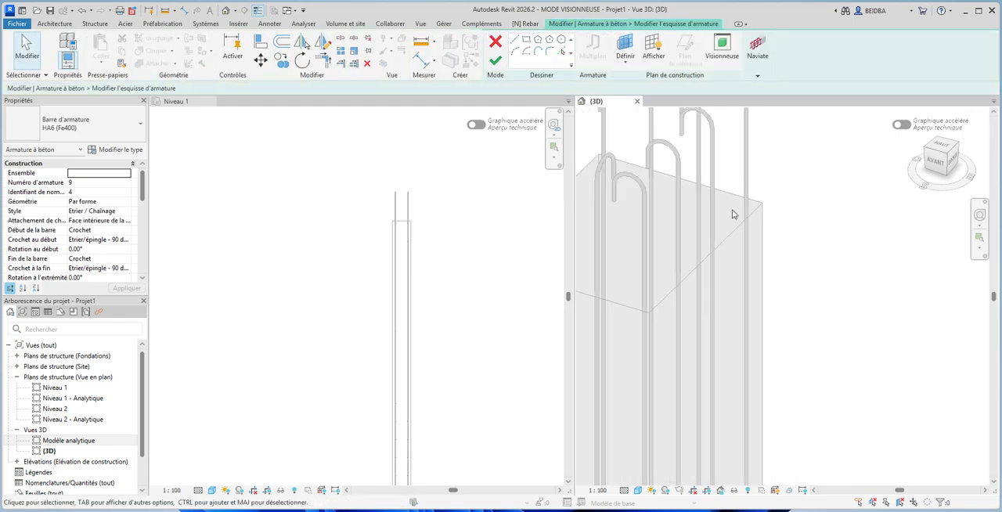
{"action": "scroll", "coordinate": [736, 336], "scroll_direction": "up", "scroll_amount": 8}
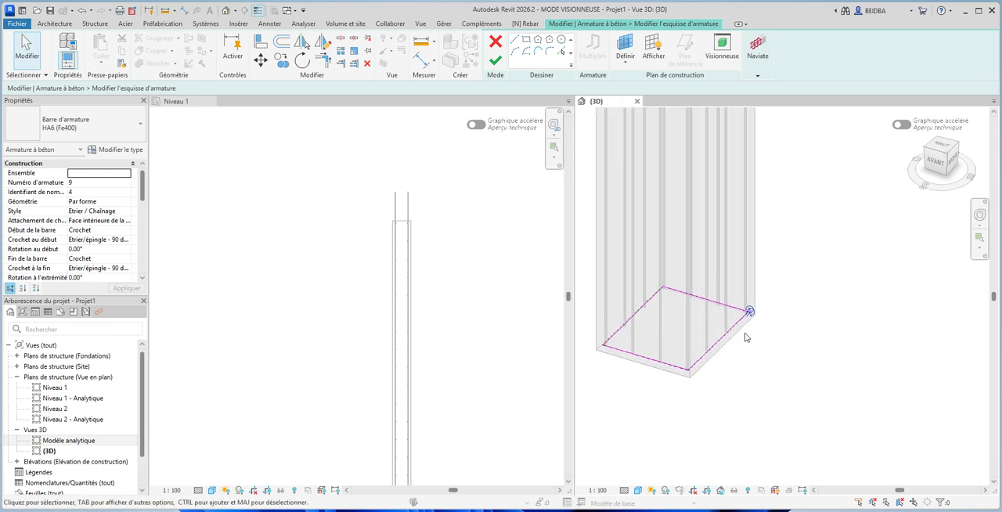
{"action": "scroll", "coordinate": [729, 296], "scroll_direction": "up", "scroll_amount": 4}
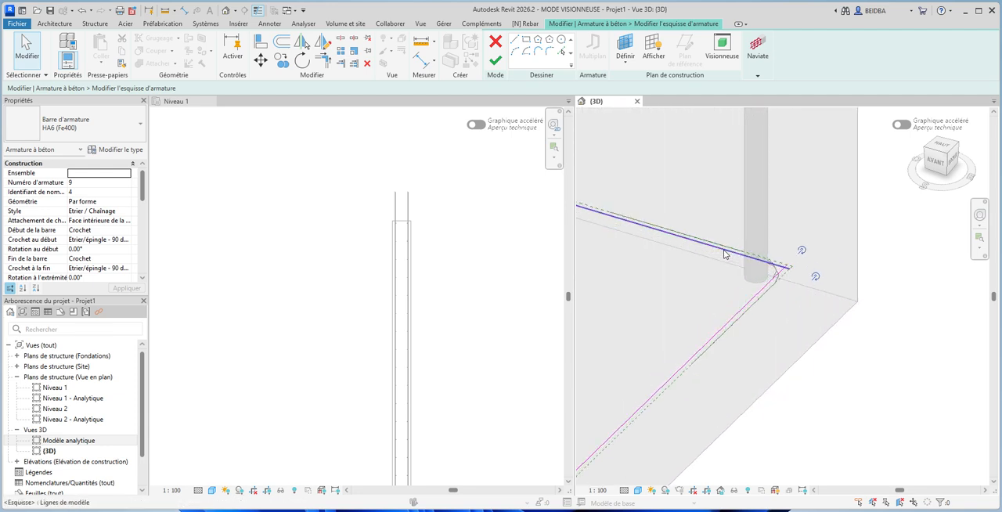
{"action": "scroll", "coordinate": [729, 297], "scroll_direction": "down", "scroll_amount": 6}
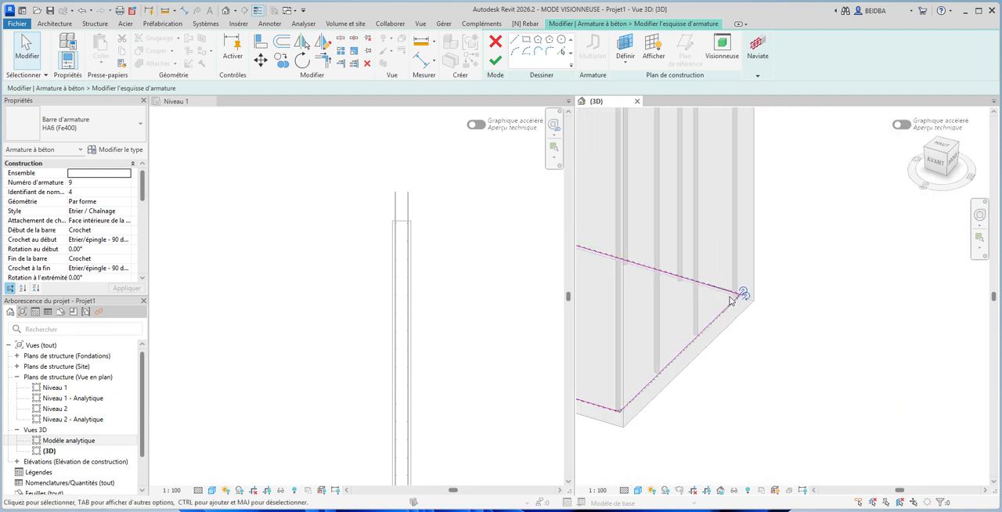
{"action": "left_click", "coordinate": [495, 60]}
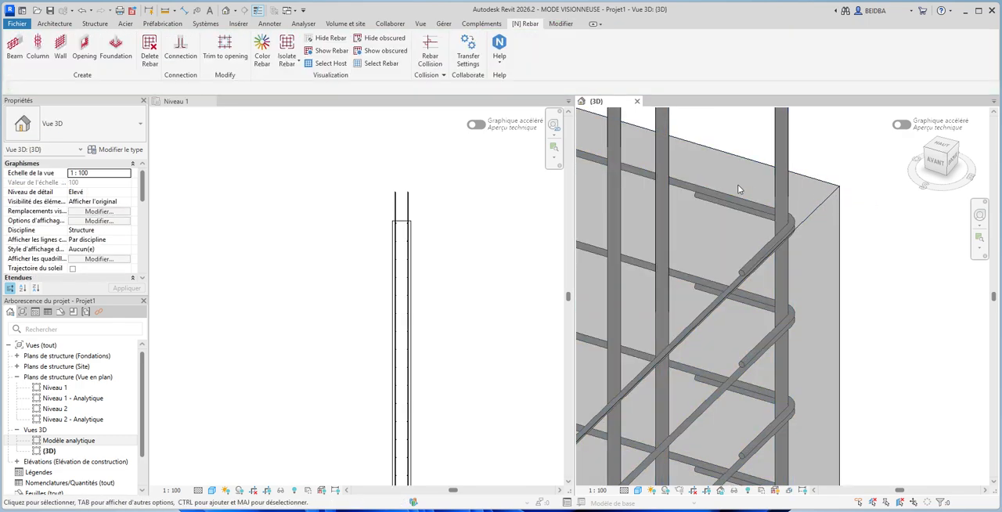
- View all reinforced elements in the 3D view, and examine the two columns' stirrups and bar layout in the Niveau 1 plan
{"action": "scroll", "coordinate": [737, 184], "scroll_direction": "down", "scroll_amount": 10}
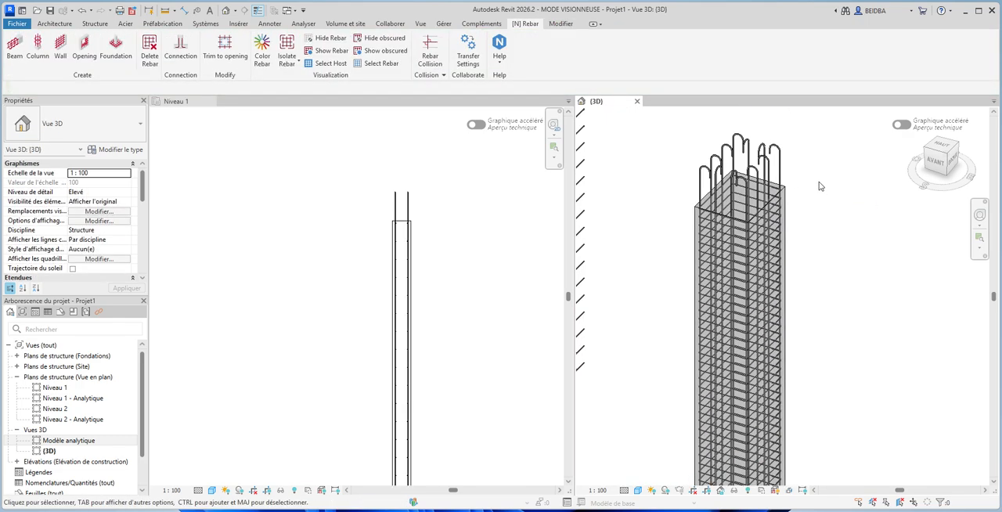
{"action": "scroll", "coordinate": [794, 186], "scroll_direction": "up", "scroll_amount": 4}
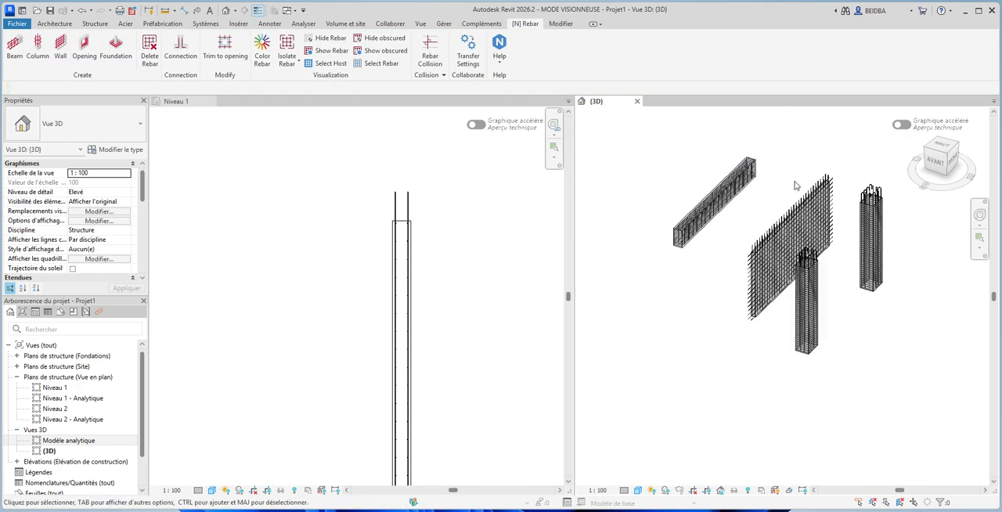
{"action": "scroll", "coordinate": [539, 204], "scroll_direction": "down", "scroll_amount": 4}
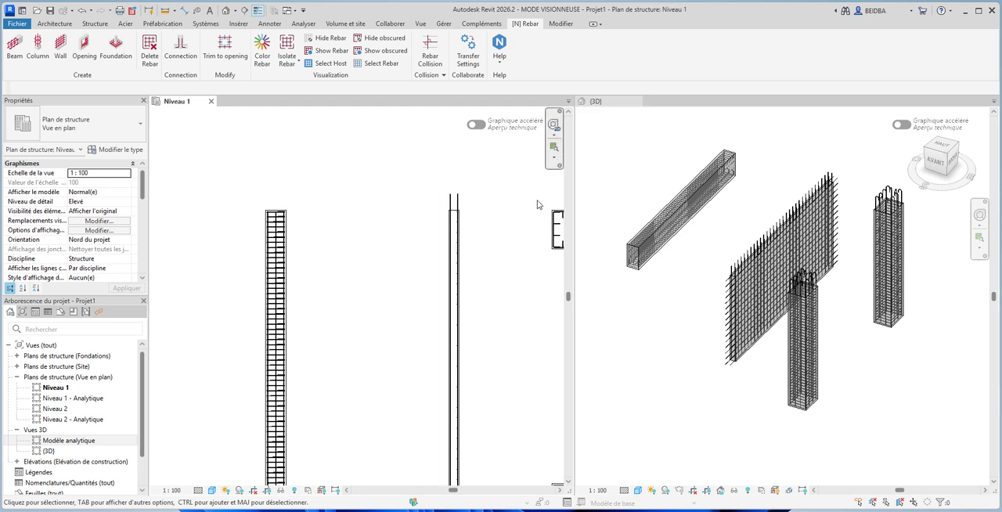
{"action": "scroll", "coordinate": [416, 204], "scroll_direction": "down", "scroll_amount": 2}
{"action": "middle_click_drag", "start_coordinate": [421, 209], "coordinate": [336, 179]}
{"action": "scroll", "coordinate": [347, 185], "scroll_direction": "up", "scroll_amount": 3}
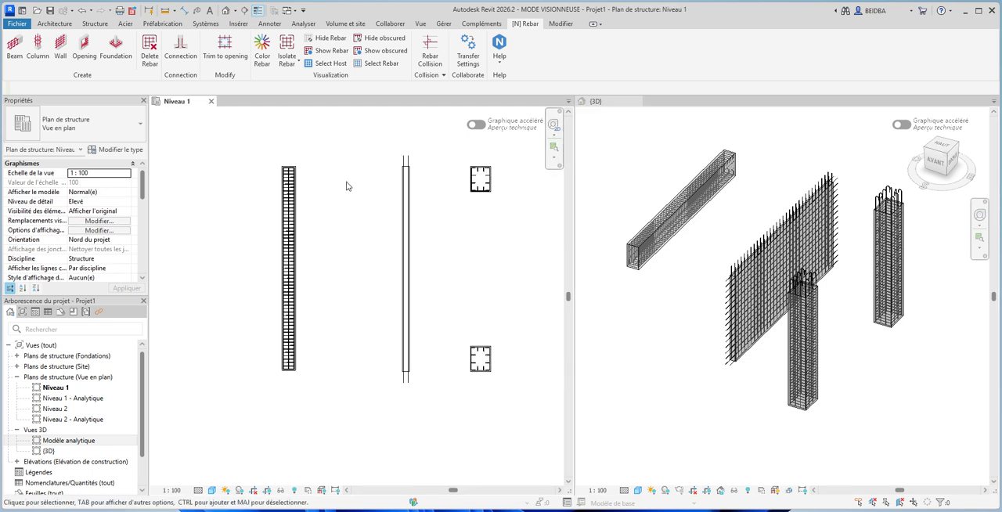
{"action": "scroll", "coordinate": [470, 180], "scroll_direction": "up", "scroll_amount": 6}
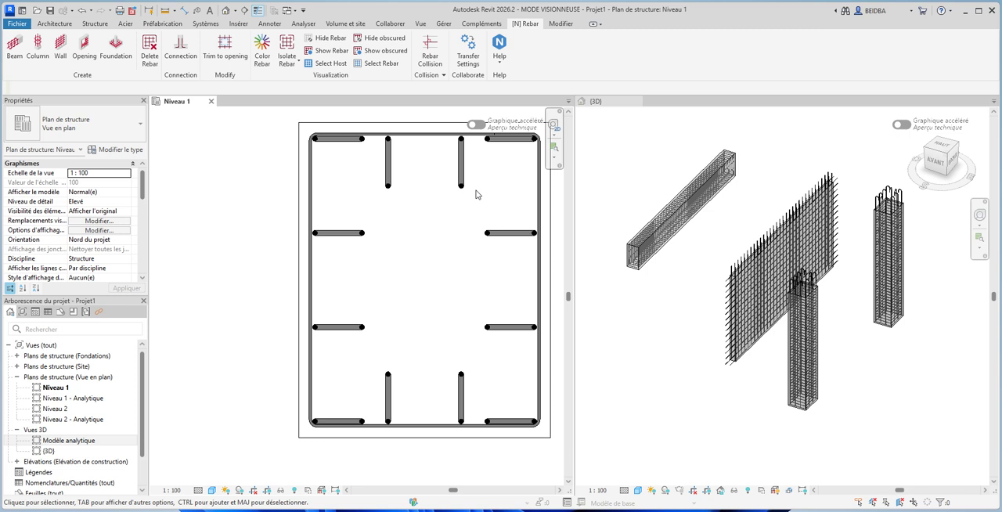
{"action": "scroll", "coordinate": [439, 194], "scroll_direction": "down", "scroll_amount": 6}
{"action": "scroll", "coordinate": [431, 398], "scroll_direction": "up", "scroll_amount": 5}
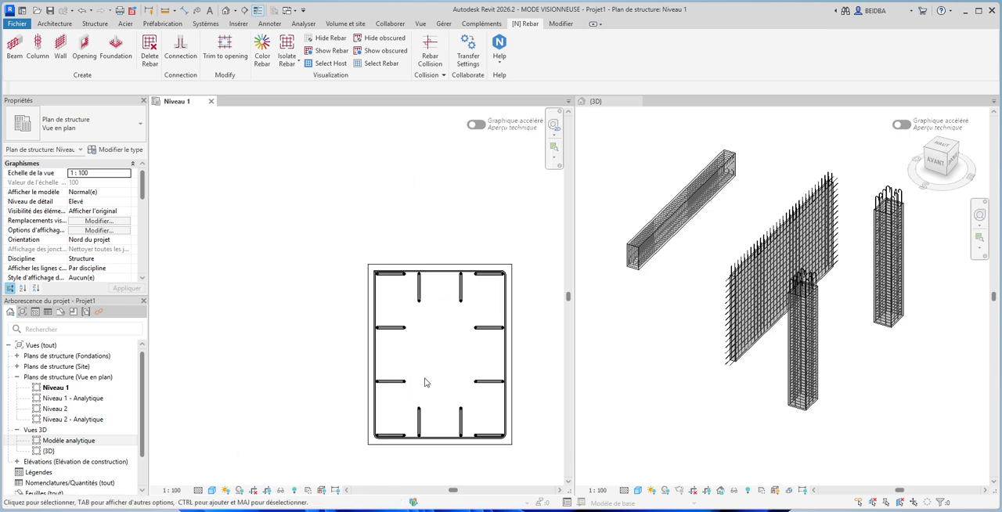
{"action": "scroll", "coordinate": [439, 348], "scroll_direction": "down", "scroll_amount": 6}
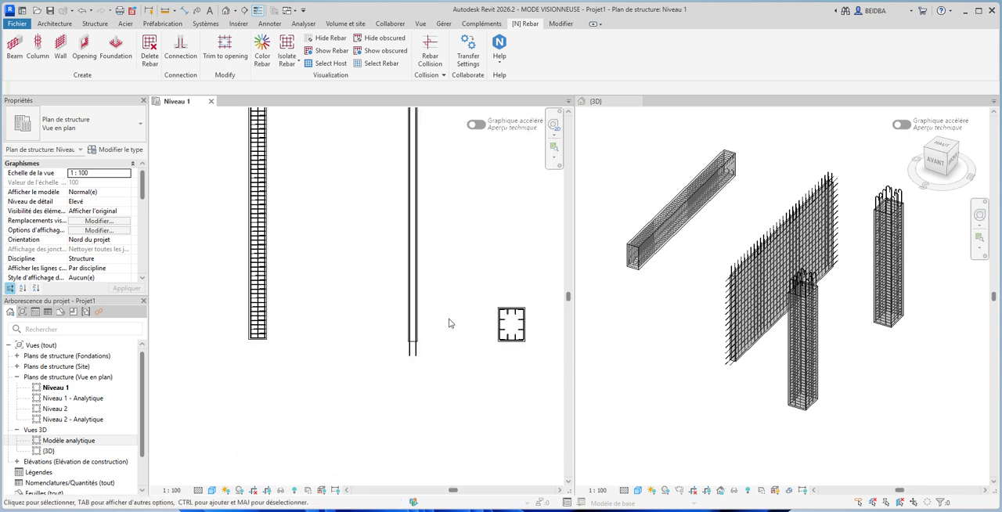
{"action": "scroll", "coordinate": [381, 369], "scroll_direction": "down", "scroll_amount": 2}
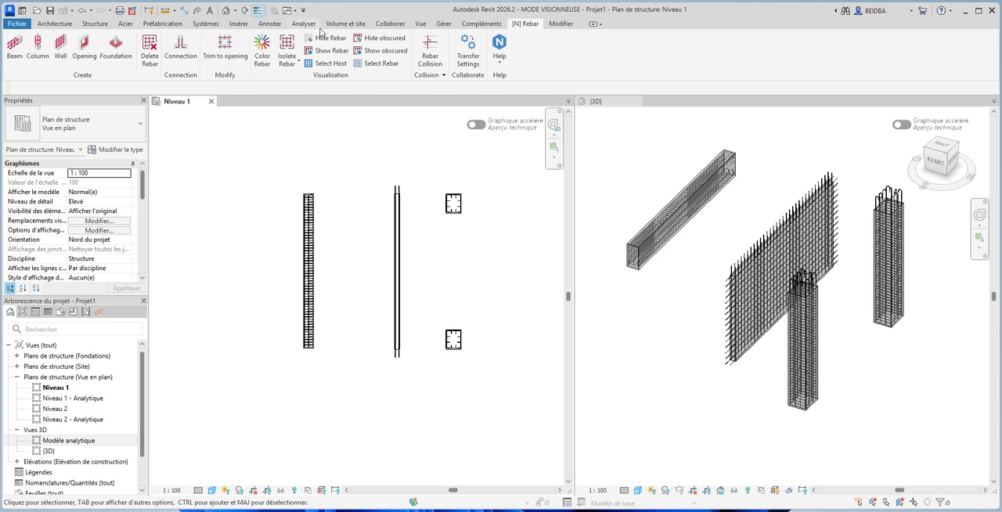
- Create a Coupe de mur section in the Niveau 1 plan, running horizontally across the beam and wall and between the two columns
{"action": "left_click", "coordinate": [425, 24]}
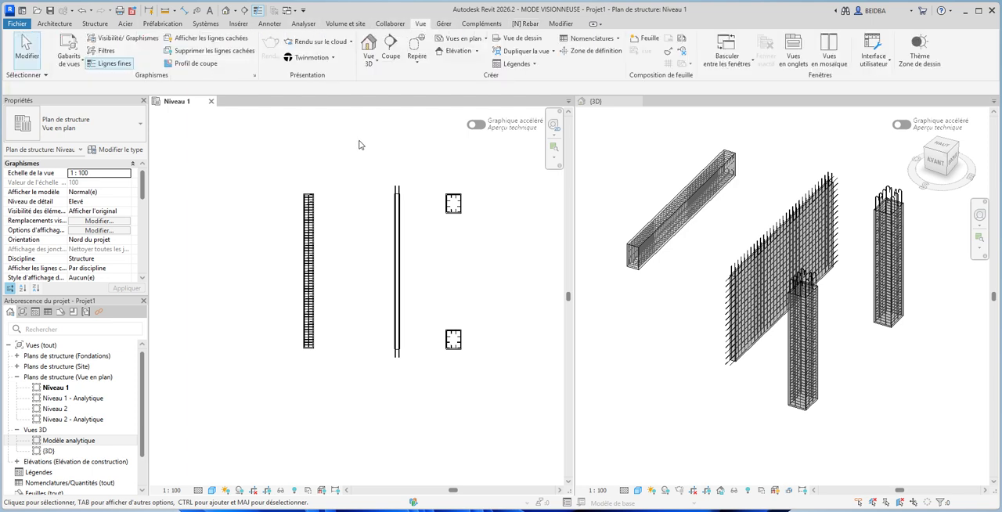
{"action": "left_click", "coordinate": [391, 47]}
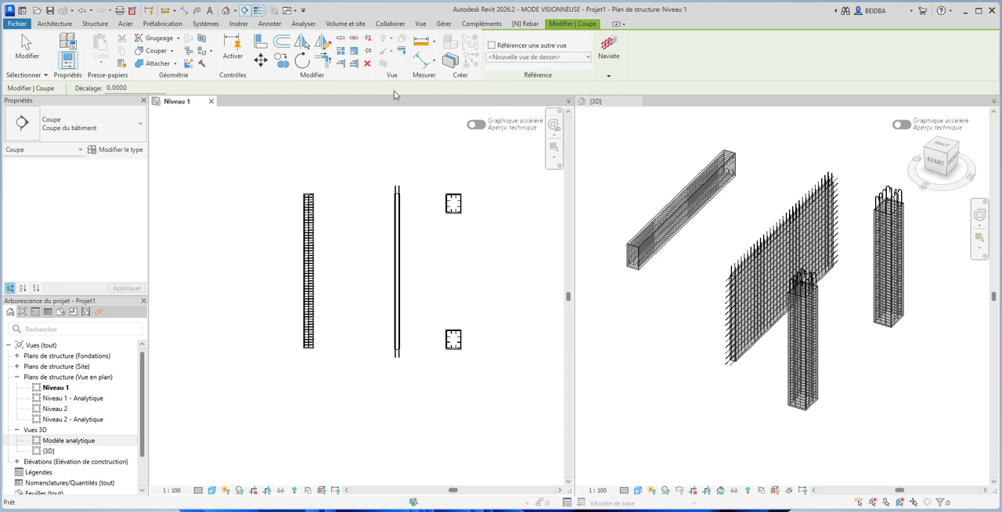
{"action": "left_click", "coordinate": [104, 130]}
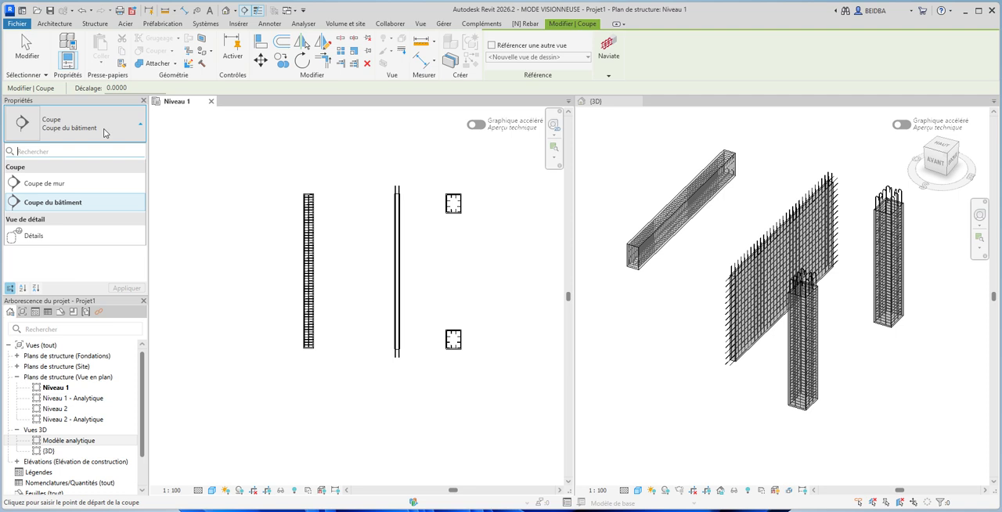
{"action": "left_click", "coordinate": [71, 187]}
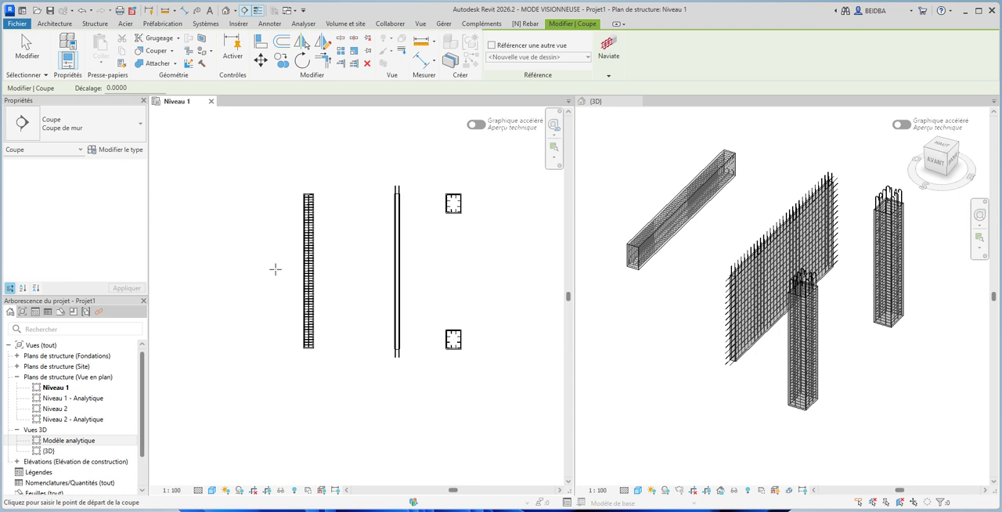
{"action": "left_click", "coordinate": [275, 269]}
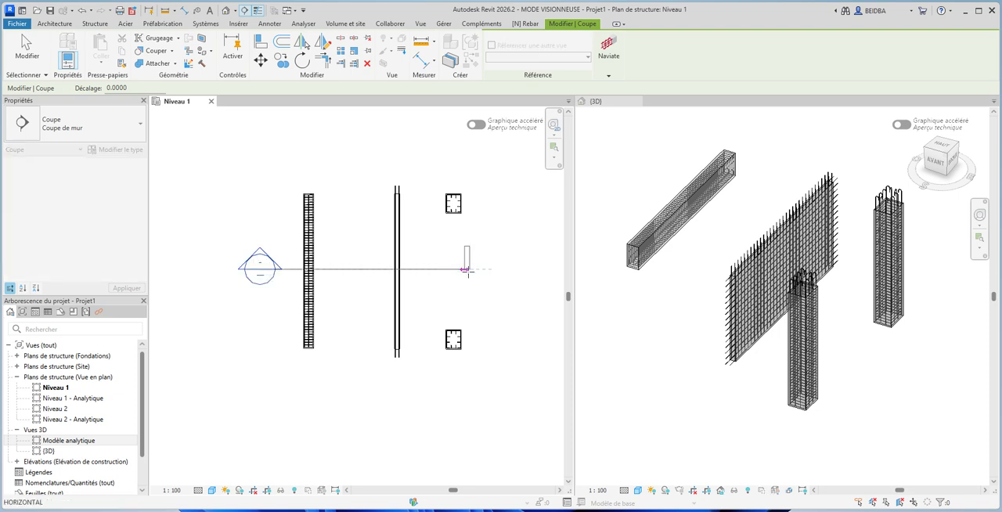
{"action": "left_click", "coordinate": [517, 269]}
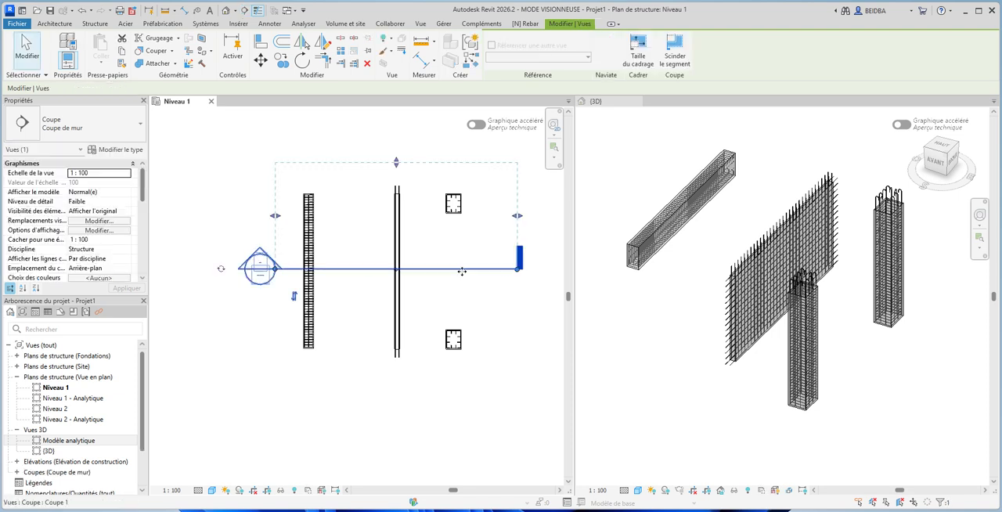
- Move the section line up through the upper column and reduce the section's view depth to just beyond the line
{"action": "left_click_drag", "start_coordinate": [462, 270], "coordinate": [470, 207]}
{"action": "scroll", "coordinate": [416, 324], "scroll_direction": "down", "scroll_amount": 2}
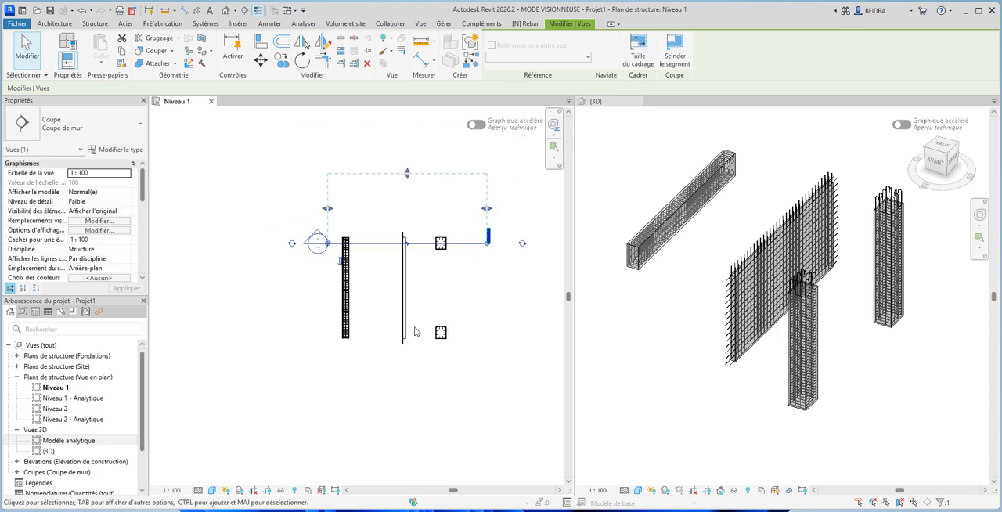
{"action": "left_click_drag", "start_coordinate": [407, 177], "coordinate": [405, 229]}
{"action": "left_click", "coordinate": [439, 297]}
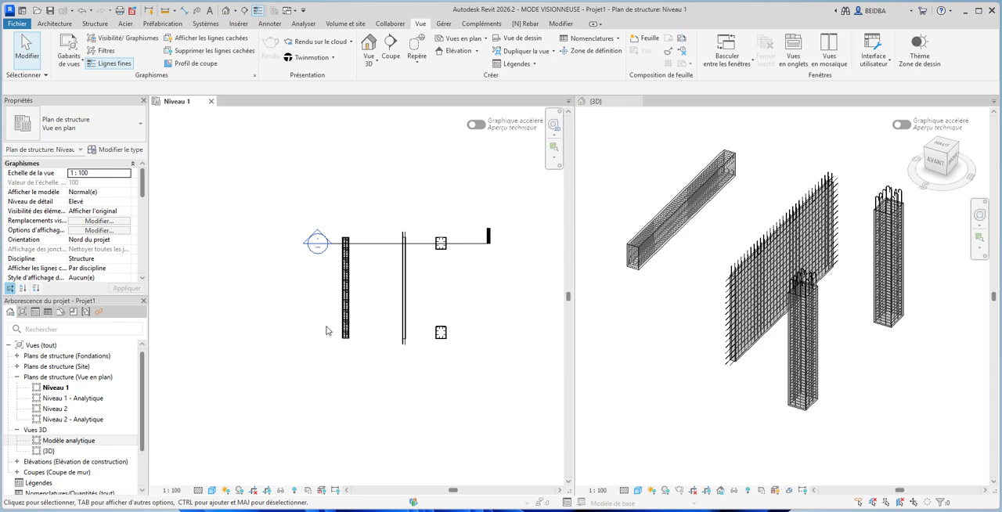
- Open the Coupe 1 section view and examine the cut beam, wall and column reinforcement
{"action": "left_click", "coordinate": [18, 473]}
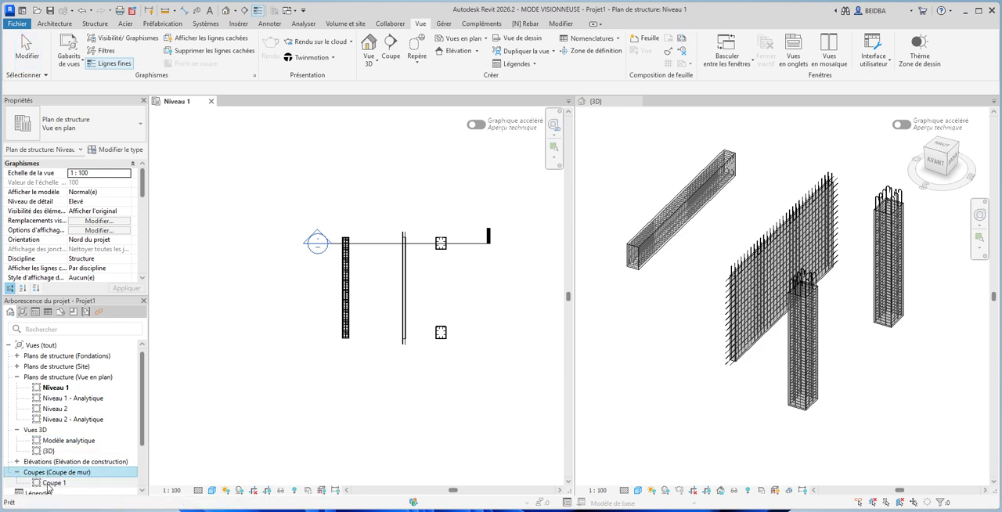
{"action": "double_click", "coordinate": [50, 484]}
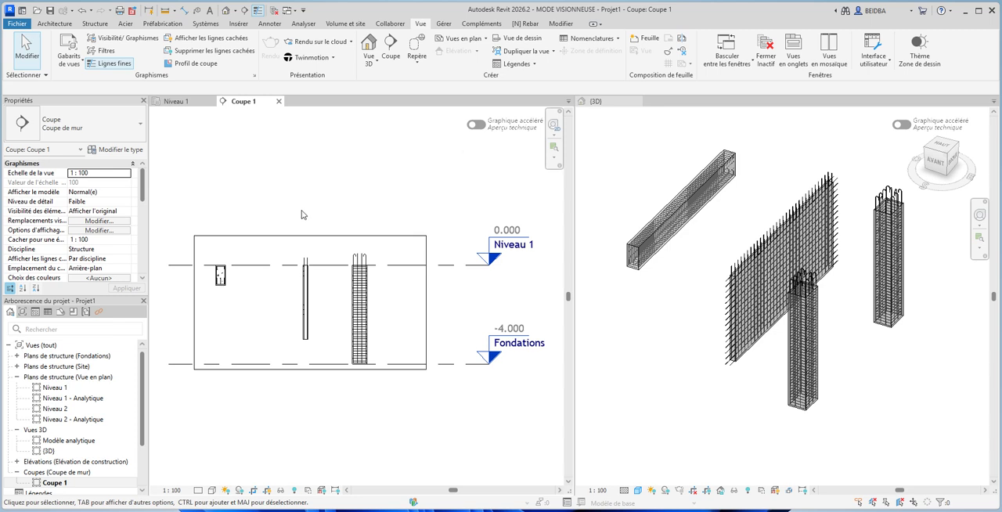
{"action": "scroll", "coordinate": [314, 326], "scroll_direction": "up", "scroll_amount": 1}
{"action": "scroll", "coordinate": [314, 324], "scroll_direction": "up", "scroll_amount": 3}
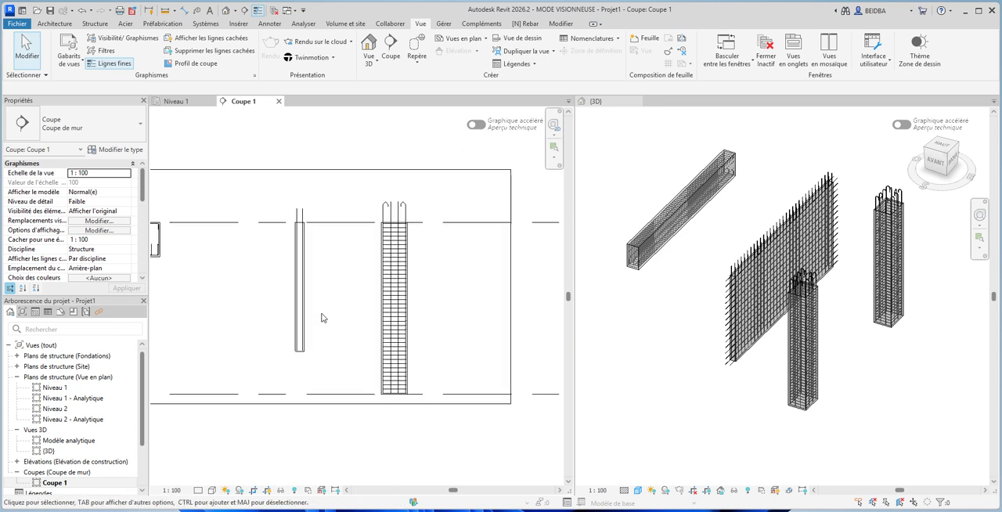
{"action": "scroll", "coordinate": [398, 235], "scroll_direction": "down", "scroll_amount": 5}
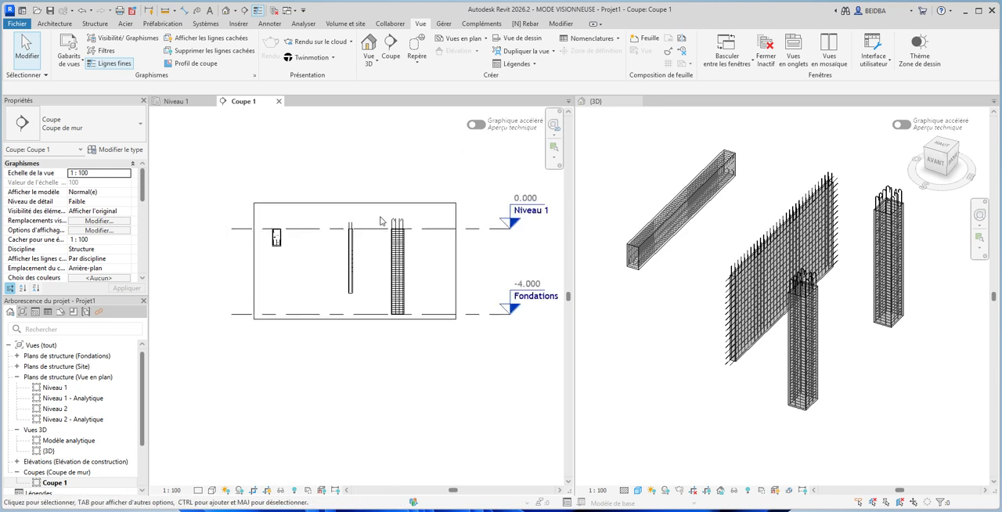
{"action": "scroll", "coordinate": [291, 249], "scroll_direction": "up", "scroll_amount": 5}
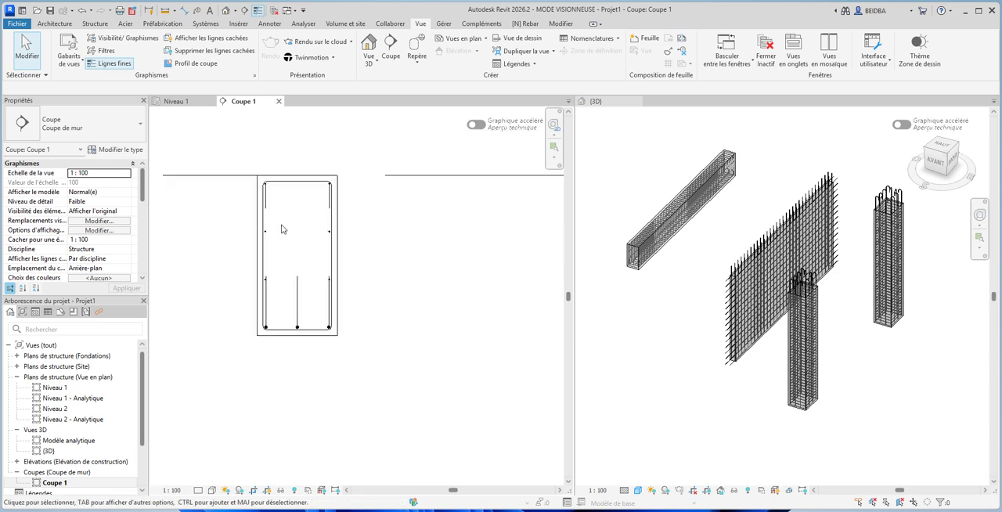
{"action": "scroll", "coordinate": [284, 226], "scroll_direction": "down", "scroll_amount": 3}
- Set the Coupe 1 view's detail level to Elevé and its visual style to Couleurs uniformes
{"action": "left_click", "coordinate": [198, 491]}
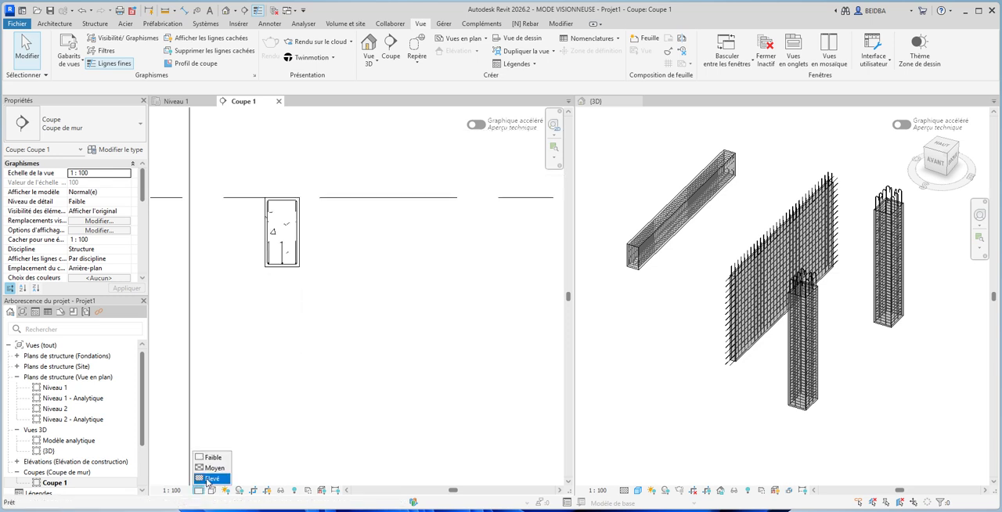
{"action": "left_click", "coordinate": [210, 479]}
{"action": "left_click", "coordinate": [211, 490]}
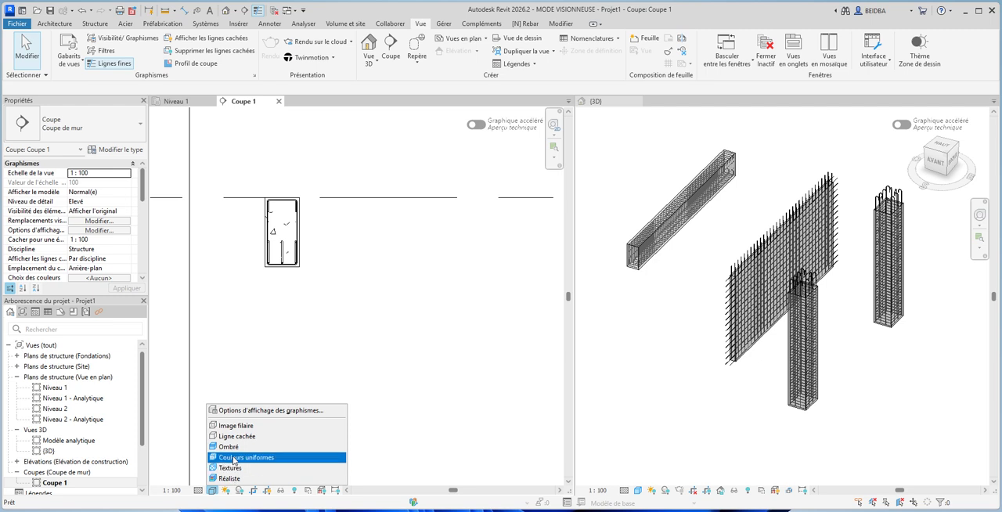
{"action": "left_click", "coordinate": [235, 458]}
{"action": "scroll", "coordinate": [288, 228], "scroll_direction": "down", "scroll_amount": 5}
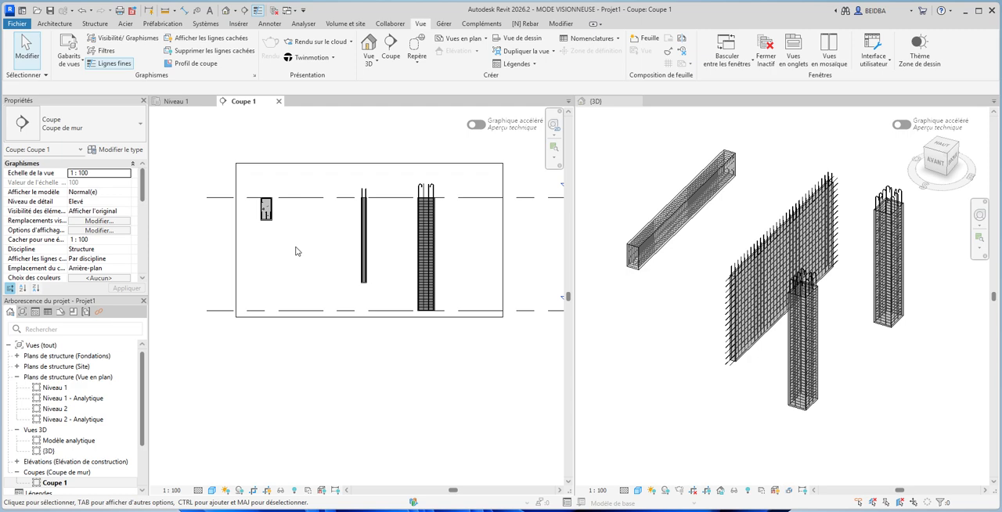
- Override the surface transparency of Murs, Ossature, Poteaux and Poteaux porteurs to 50% in the Coupe 1 view
{"action": "key", "text": "v"}
{"action": "key", "text": "v"}
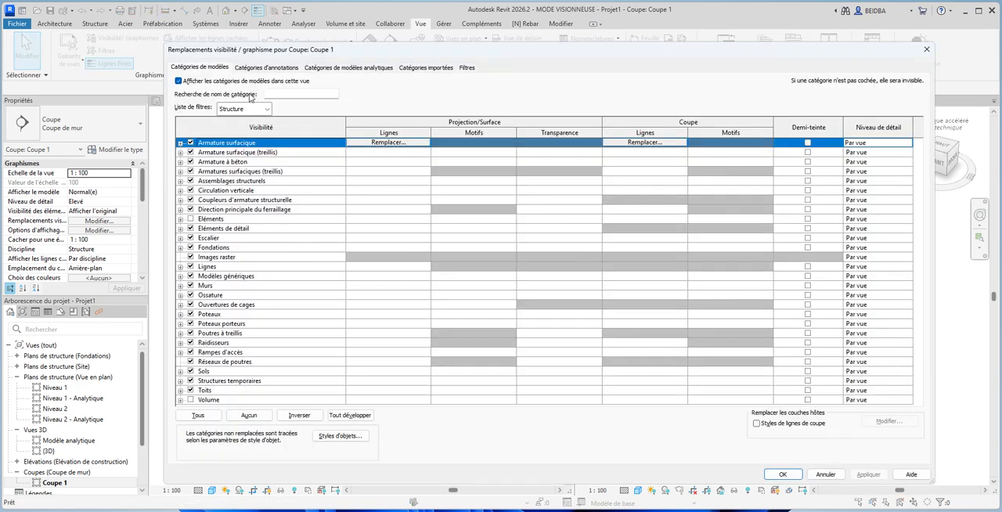
{"action": "left_click", "coordinate": [228, 323]}
{"action": "left_click", "coordinate": [228, 314], "text": "ctrl"}
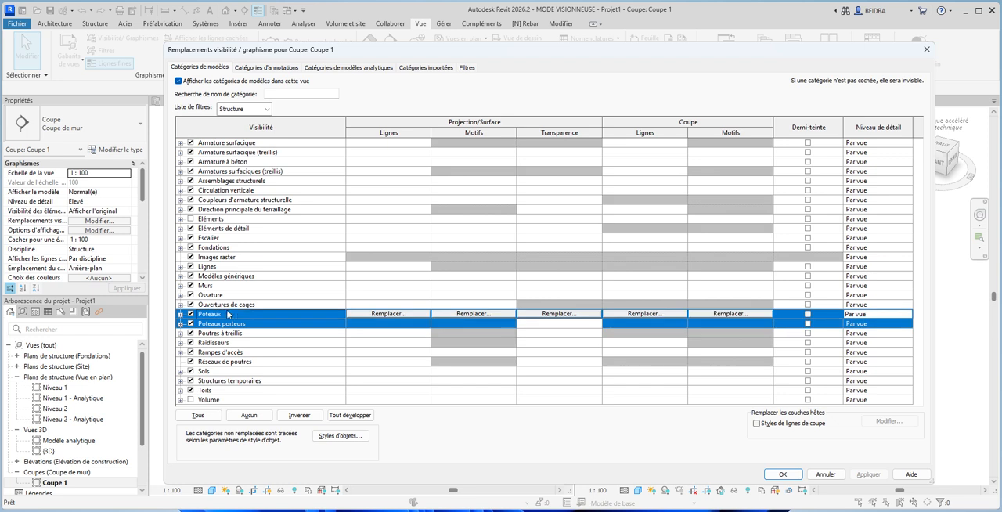
{"action": "left_click", "coordinate": [226, 296], "text": "ctrl"}
{"action": "left_click", "coordinate": [225, 285], "text": "ctrl"}
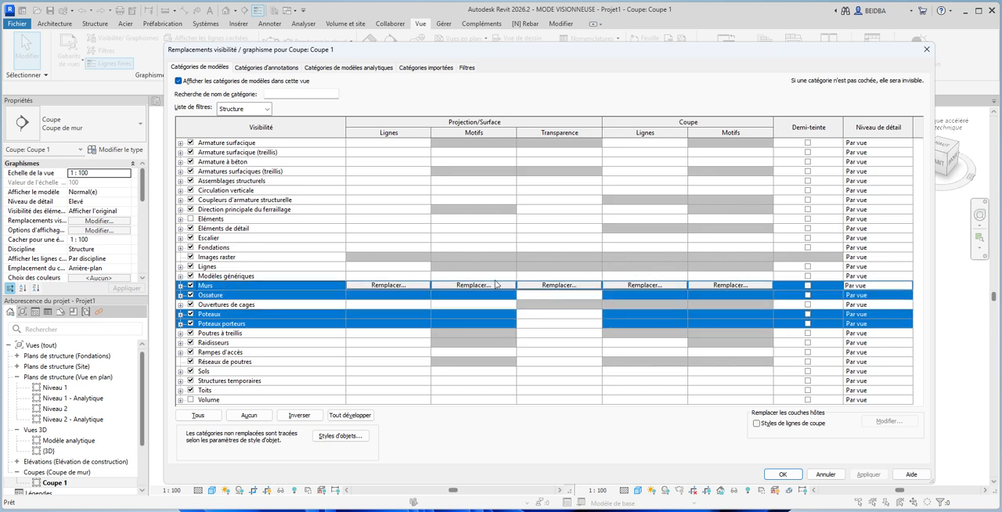
{"action": "left_click", "coordinate": [539, 285]}
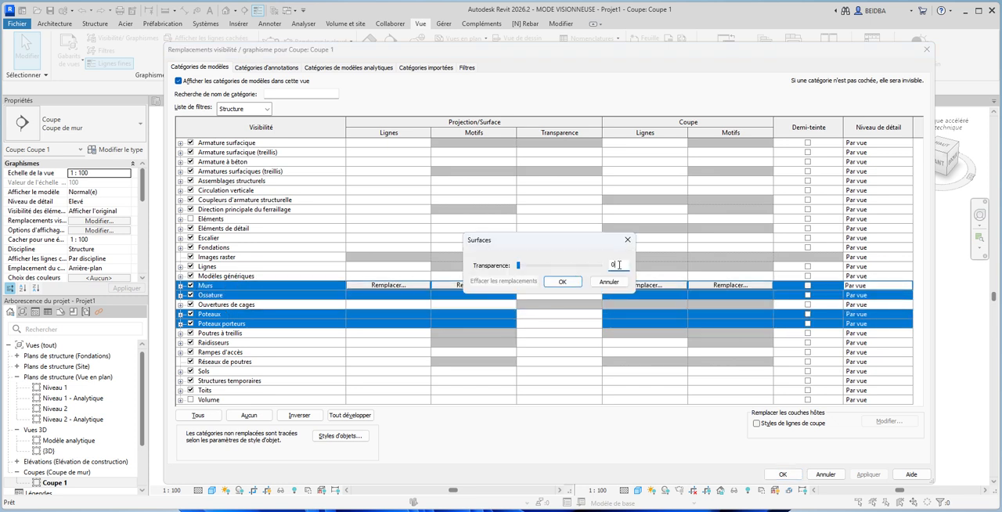
{"action": "type", "text": "50"}
{"action": "left_click", "coordinate": [562, 281]}
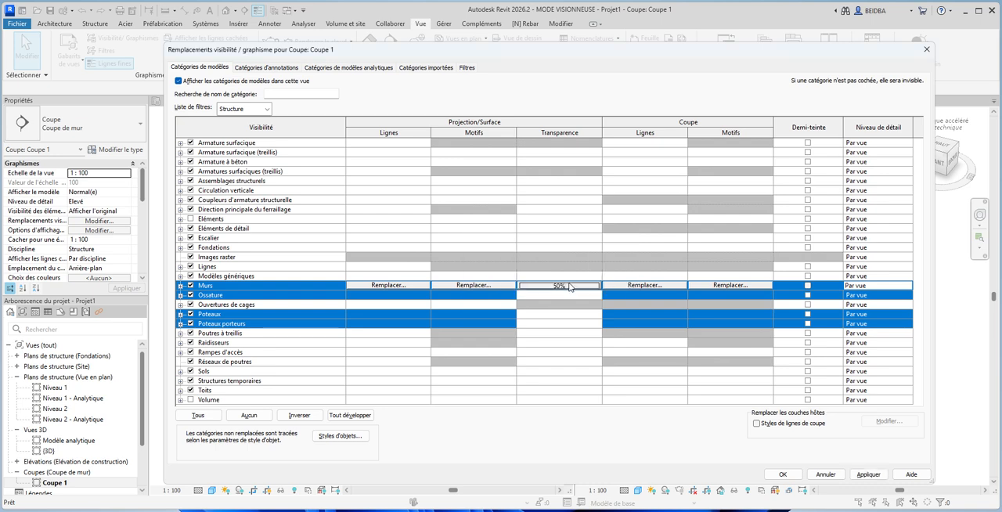
{"action": "left_click", "coordinate": [869, 474]}
{"action": "left_click", "coordinate": [783, 475]}
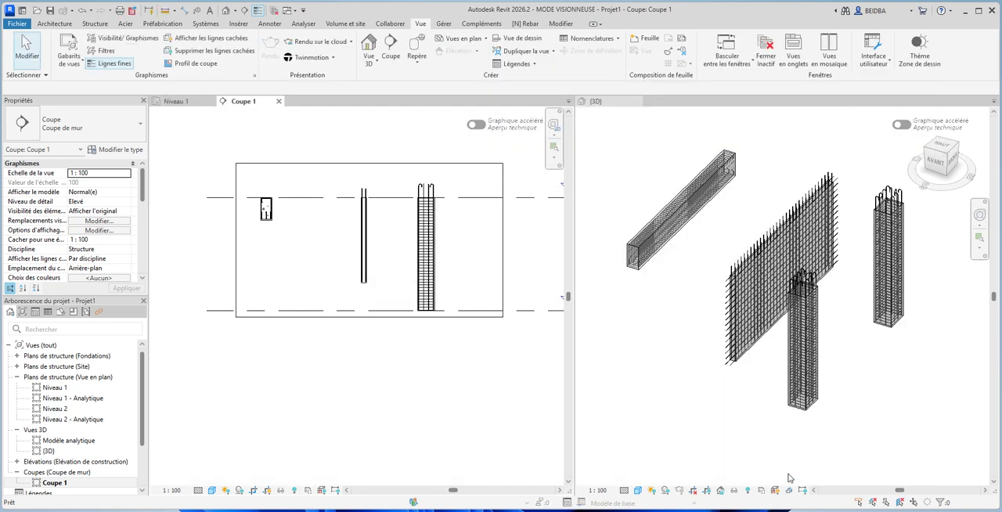
- Examine the column's vertical bars and stirrups up close in Coupe 1, from the column head down to its base
{"action": "scroll", "coordinate": [428, 197], "scroll_direction": "up", "scroll_amount": 8}
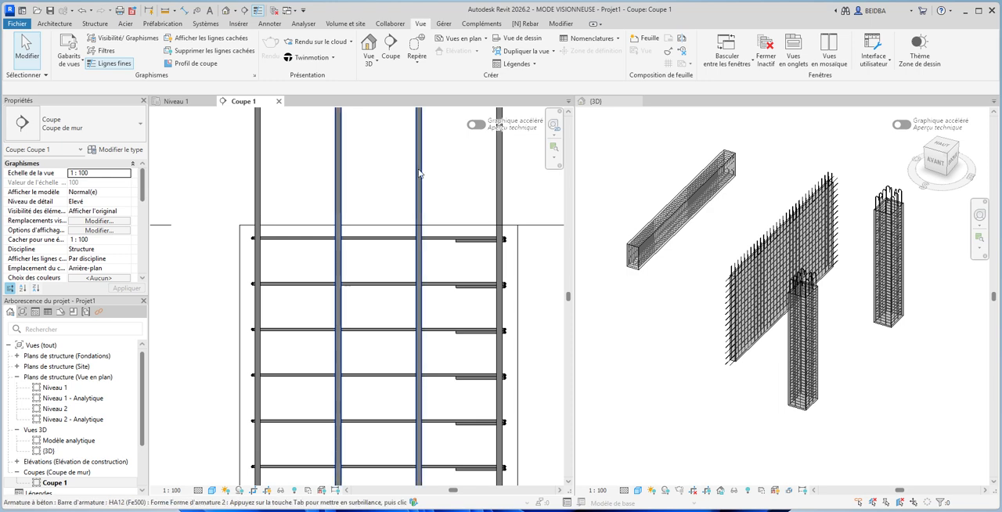
{"action": "scroll", "coordinate": [438, 177], "scroll_direction": "down", "scroll_amount": 4}
{"action": "scroll", "coordinate": [425, 182], "scroll_direction": "up", "scroll_amount": 4}
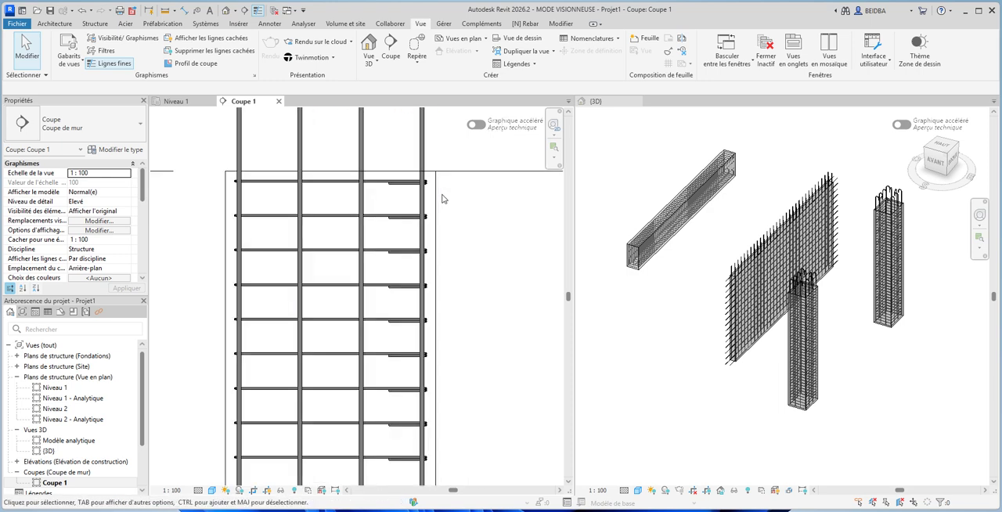
{"action": "scroll", "coordinate": [408, 276], "scroll_direction": "down", "scroll_amount": 4}
{"action": "scroll", "coordinate": [392, 235], "scroll_direction": "down", "scroll_amount": 4}
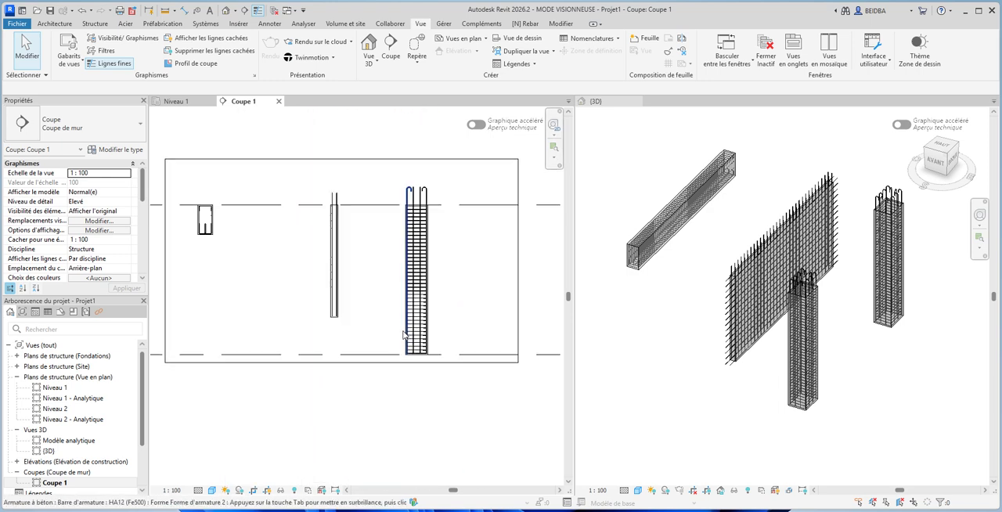
{"action": "scroll", "coordinate": [423, 353], "scroll_direction": "up", "scroll_amount": 5}
{"action": "scroll", "coordinate": [437, 366], "scroll_direction": "up", "scroll_amount": 1}
{"action": "scroll", "coordinate": [440, 365], "scroll_direction": "down", "scroll_amount": 7}
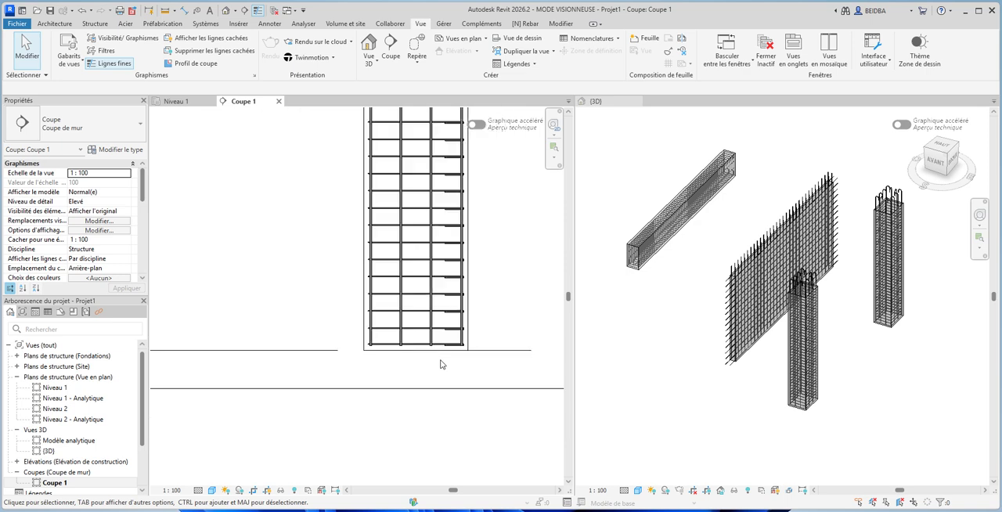
- Examine the wall's reinforcement at its base and top, and the beam's cross-section bars and stirrup in Coupe 1
{"action": "scroll", "coordinate": [368, 335], "scroll_direction": "up", "scroll_amount": 1}
{"action": "scroll", "coordinate": [290, 298], "scroll_direction": "up", "scroll_amount": 4}
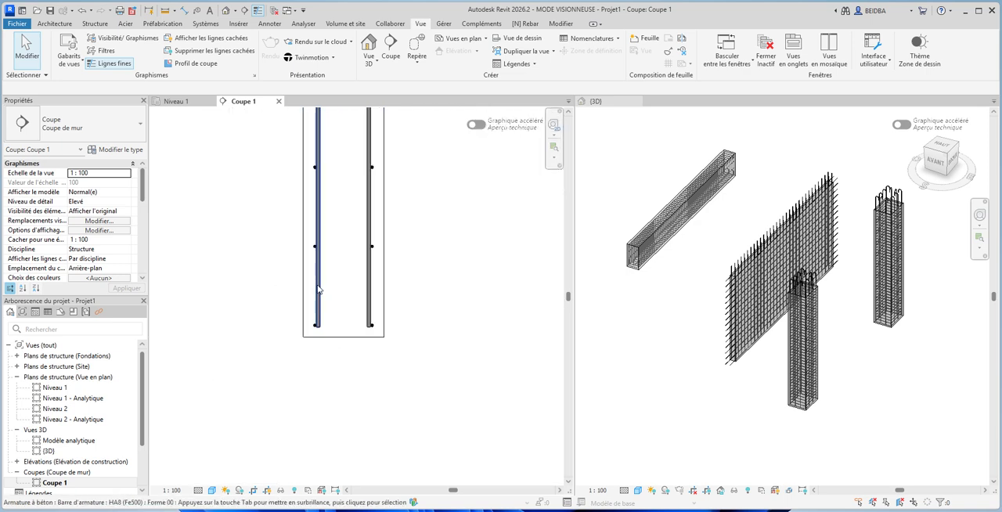
{"action": "scroll", "coordinate": [376, 352], "scroll_direction": "down", "scroll_amount": 6}
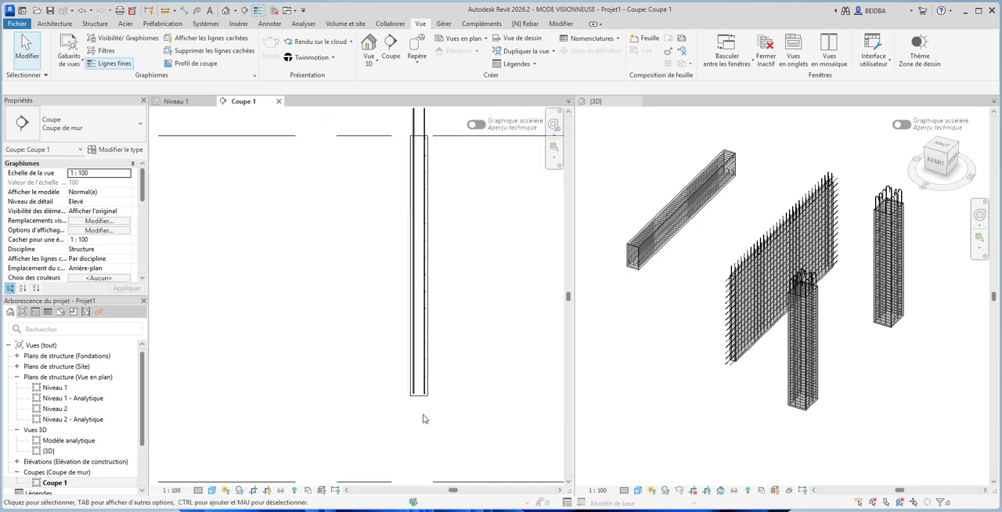
{"action": "scroll", "coordinate": [423, 258], "scroll_direction": "up", "scroll_amount": 3}
{"action": "scroll", "coordinate": [426, 227], "scroll_direction": "up", "scroll_amount": 2}
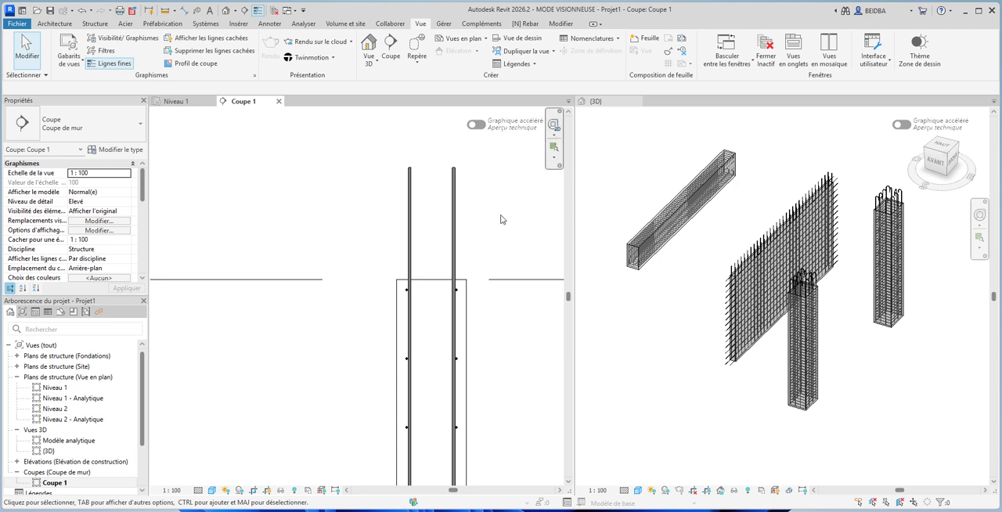
{"action": "scroll", "coordinate": [506, 223], "scroll_direction": "down", "scroll_amount": 5}
{"action": "scroll", "coordinate": [360, 243], "scroll_direction": "up", "scroll_amount": 5}
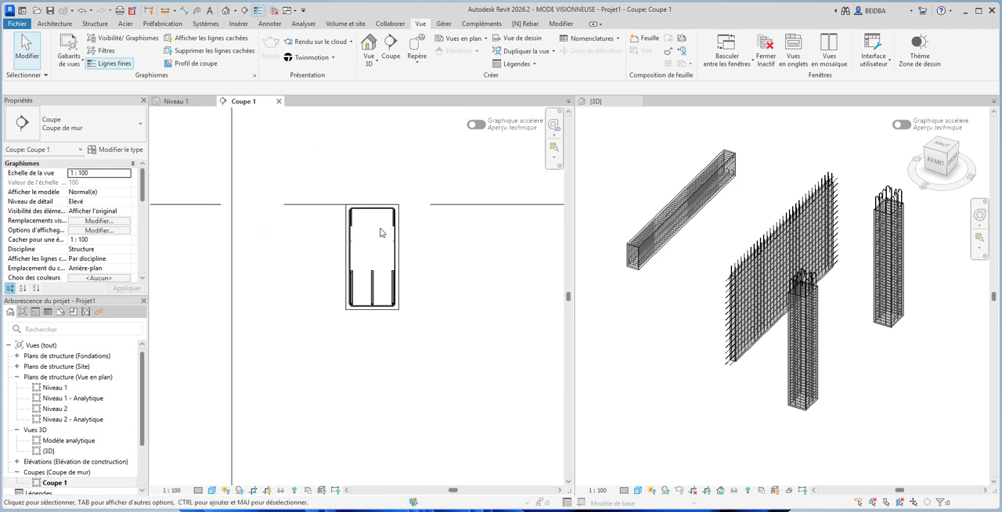
{"action": "scroll", "coordinate": [360, 270], "scroll_direction": "down", "scroll_amount": 2}
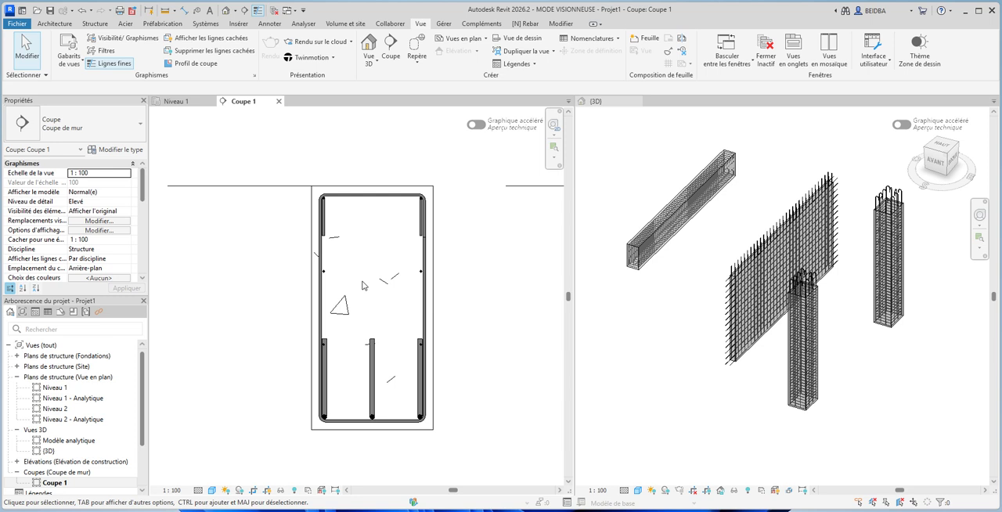
{"action": "scroll", "coordinate": [361, 286], "scroll_direction": "down", "scroll_amount": 4}
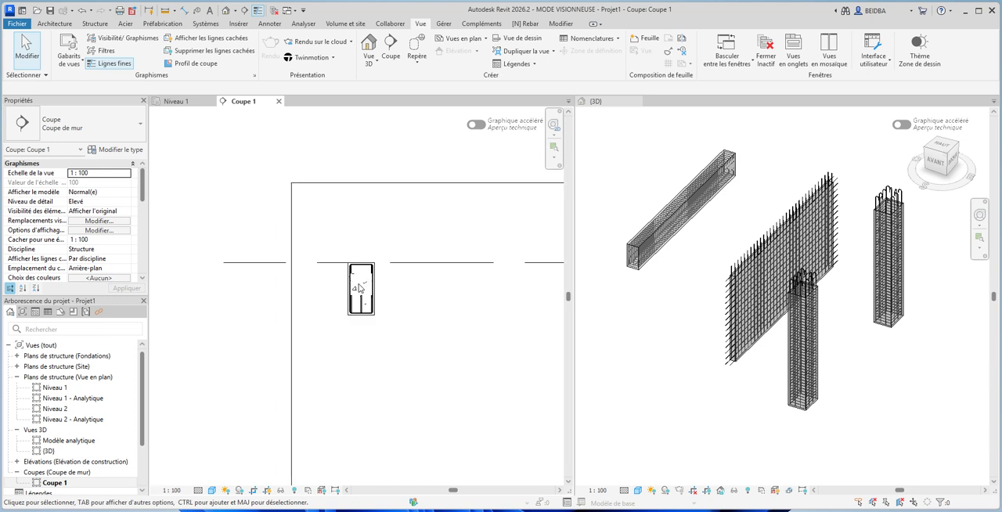
- Check what the Naviate Hide obscured rebar command does, and view the whole Coupe 1 section
{"action": "left_click", "coordinate": [527, 25]}
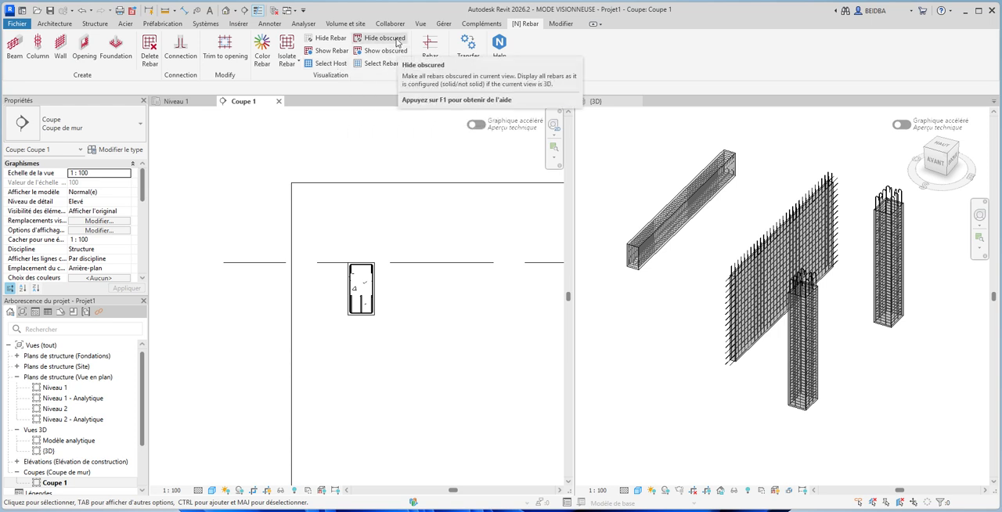
{"action": "scroll", "coordinate": [407, 313], "scroll_direction": "down", "scroll_amount": 5}
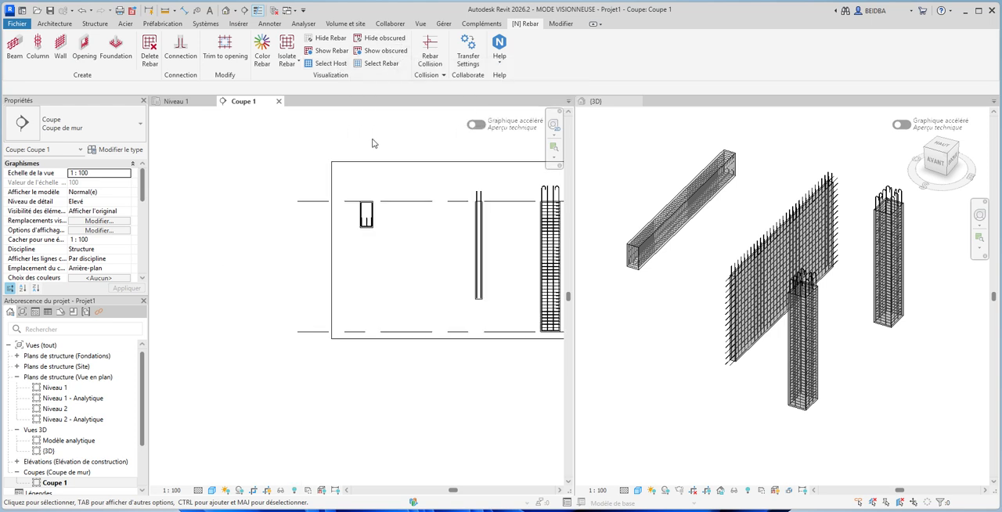
{"action": "scroll", "coordinate": [406, 313], "scroll_direction": "up", "scroll_amount": 1}
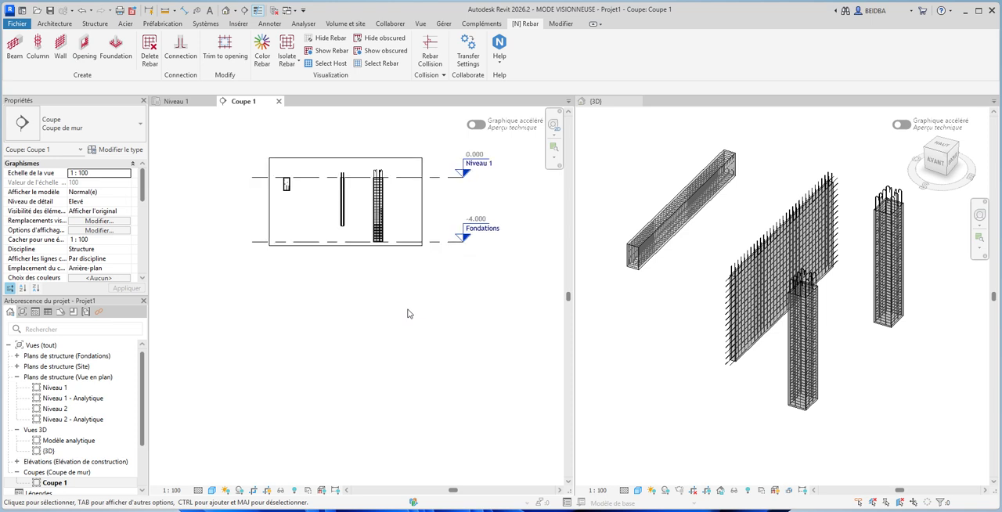
- Close the Coupe 1 and Niveau 1 views, keeping only the 3D view open
{"action": "left_click", "coordinate": [279, 103]}
{"action": "scroll", "coordinate": [320, 180], "scroll_direction": "down", "scroll_amount": 2}
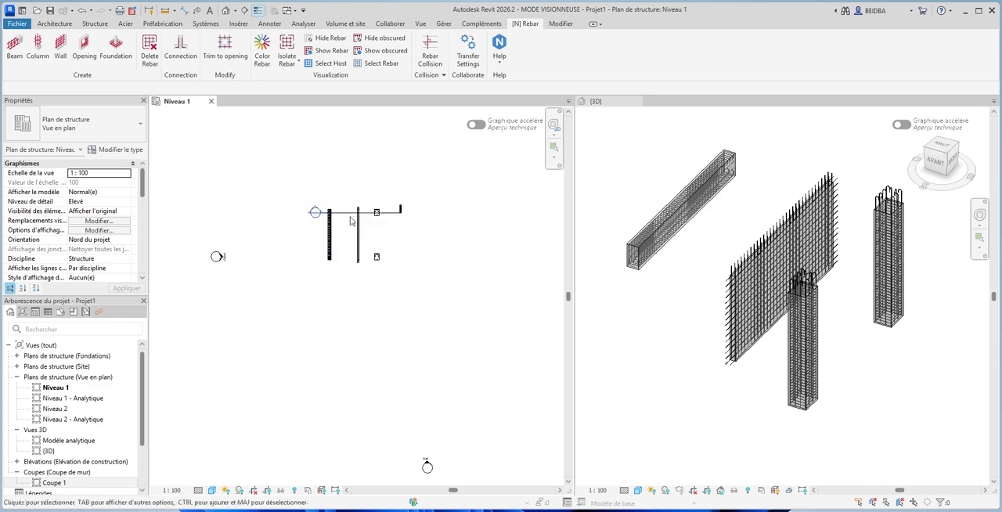
{"action": "scroll", "coordinate": [339, 224], "scroll_direction": "up", "scroll_amount": 3}
{"action": "scroll", "coordinate": [339, 225], "scroll_direction": "up", "scroll_amount": 2}
{"action": "scroll", "coordinate": [336, 230], "scroll_direction": "down", "scroll_amount": 2}
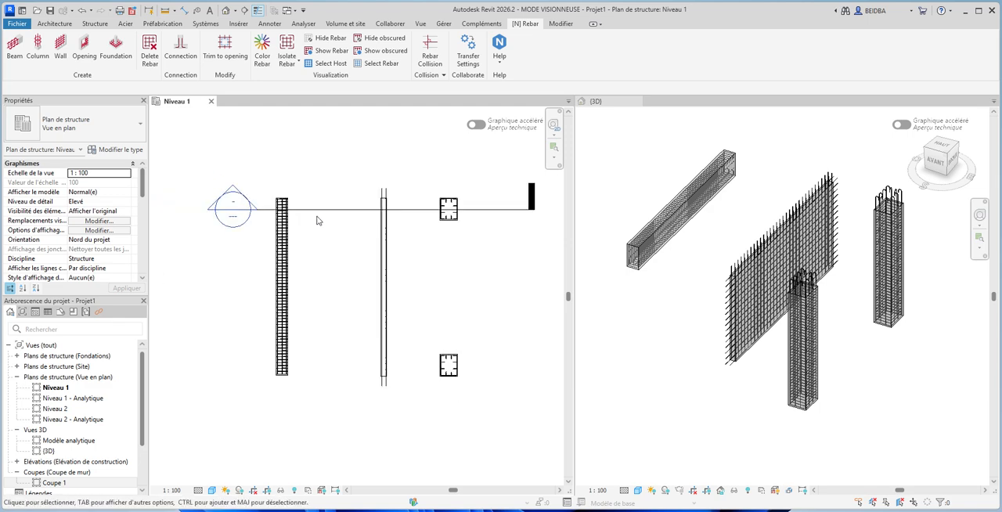
{"action": "left_click", "coordinate": [211, 103]}
{"action": "scroll", "coordinate": [642, 183], "scroll_direction": "down", "scroll_amount": 2}
{"action": "scroll", "coordinate": [510, 198], "scroll_direction": "up", "scroll_amount": 2}
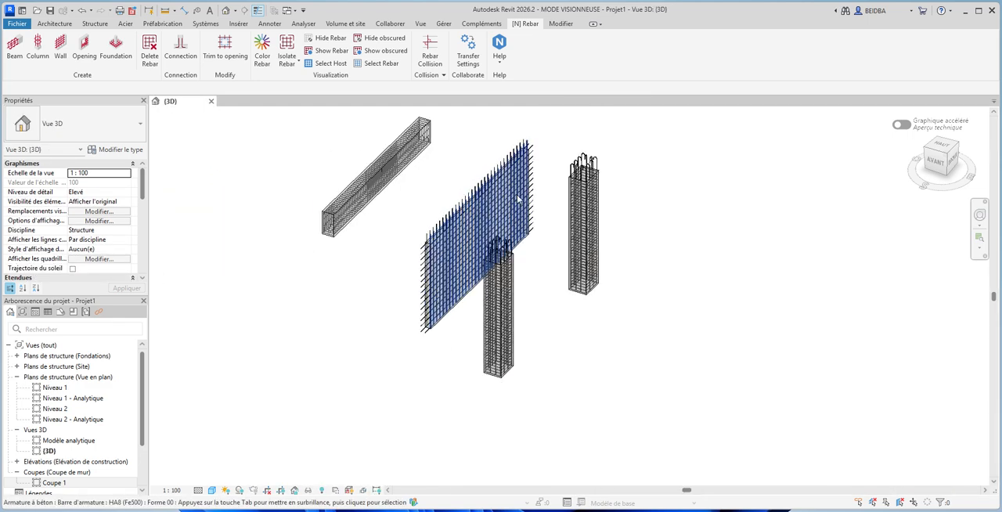
{"action": "scroll", "coordinate": [411, 263], "scroll_direction": "up", "scroll_amount": 2}
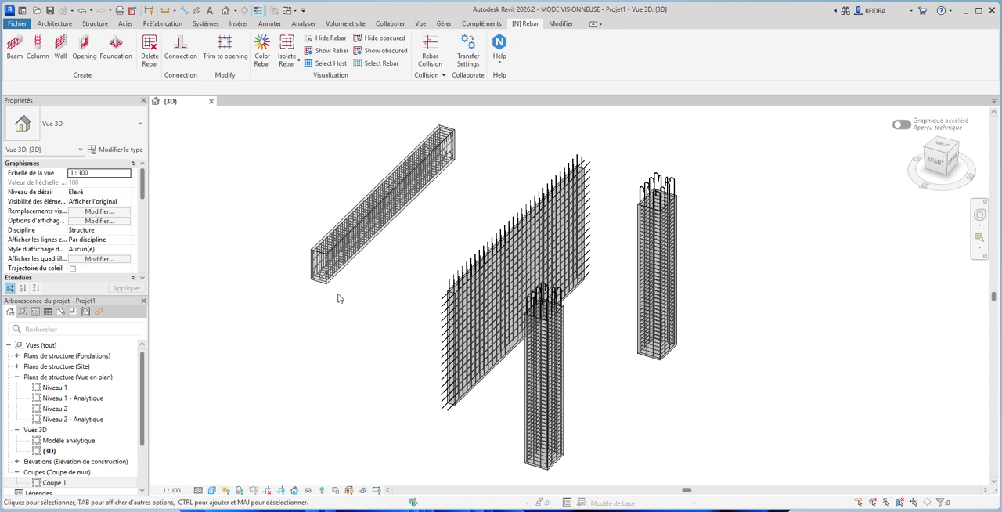
{"action": "left_click_drag", "start_coordinate": [142, 378], "coordinate": [139, 433]}
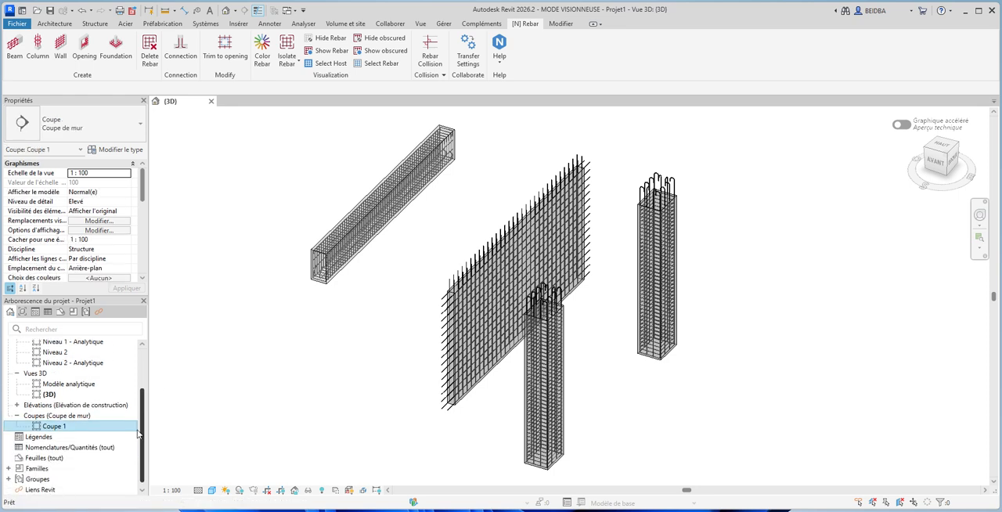
{"action": "left_click", "coordinate": [67, 447]}
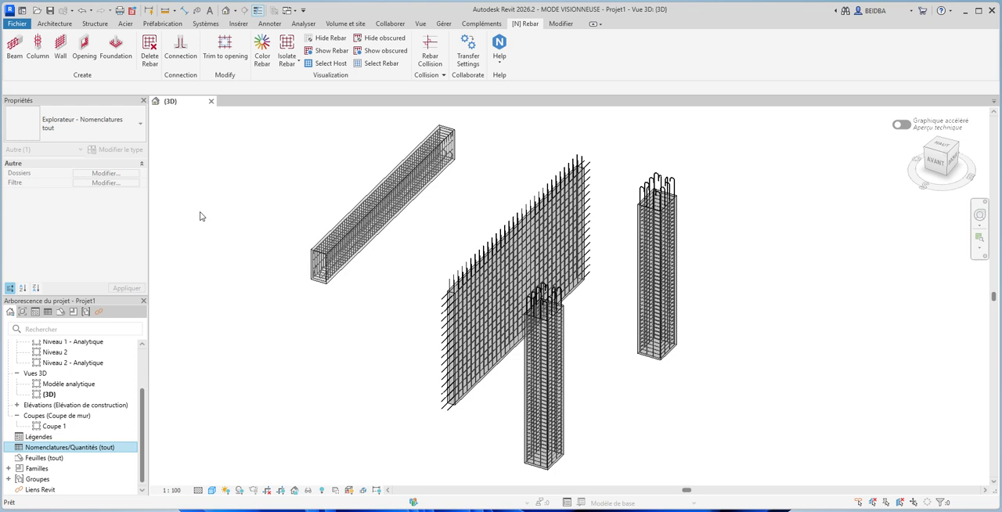
{"action": "left_click", "coordinate": [421, 25]}
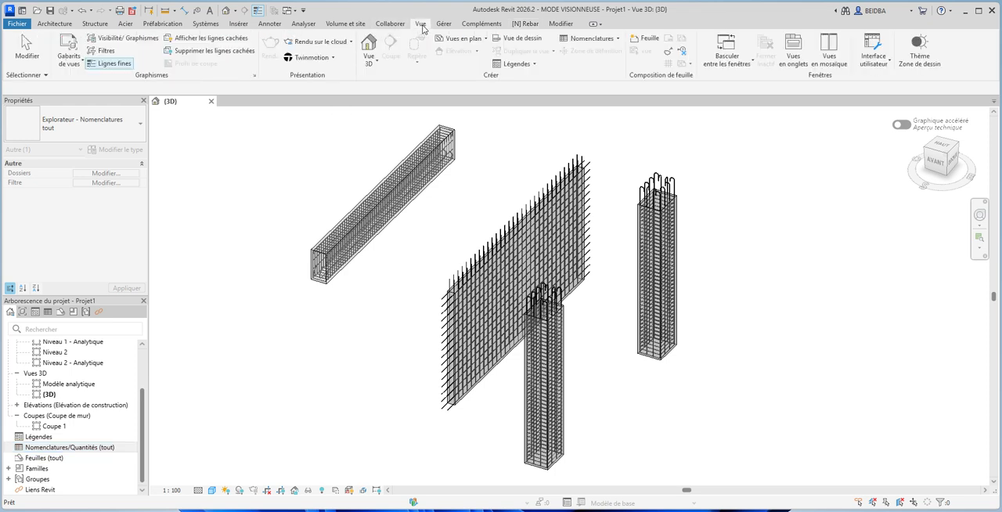
{"action": "left_click", "coordinate": [387, 26]}
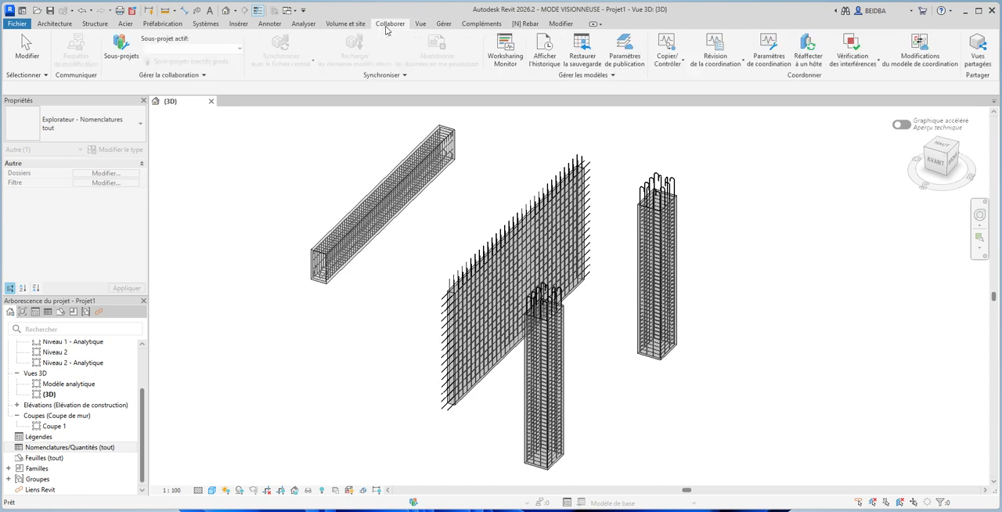
{"action": "left_click", "coordinate": [206, 24]}
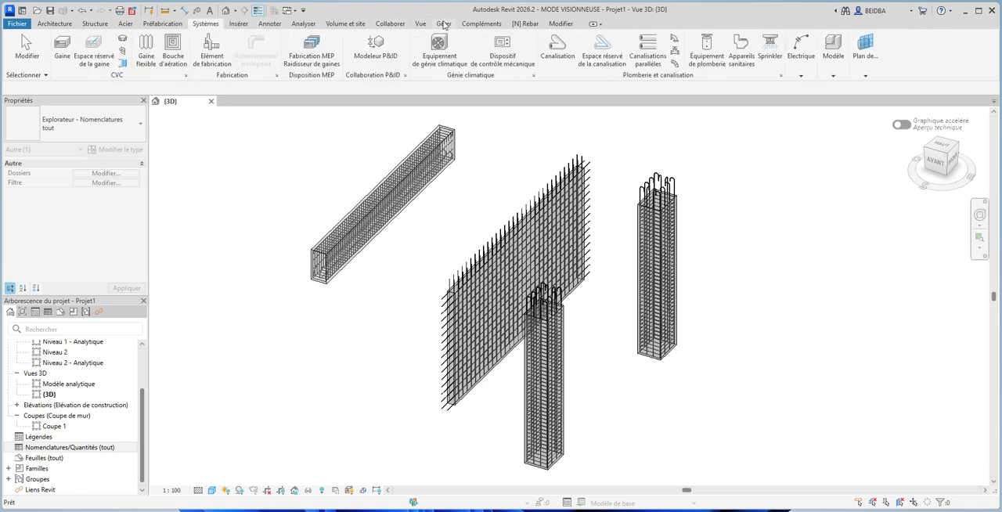
{"action": "left_click", "coordinate": [486, 25]}
{"action": "left_click", "coordinate": [444, 24]}
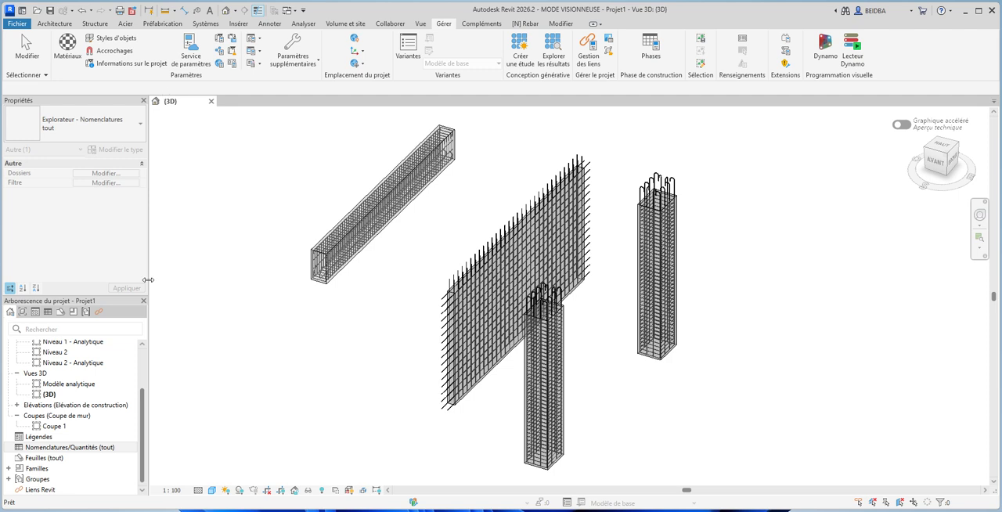
- Try to tag all untagged elements in the 3D view
{"action": "left_click", "coordinate": [270, 24]}
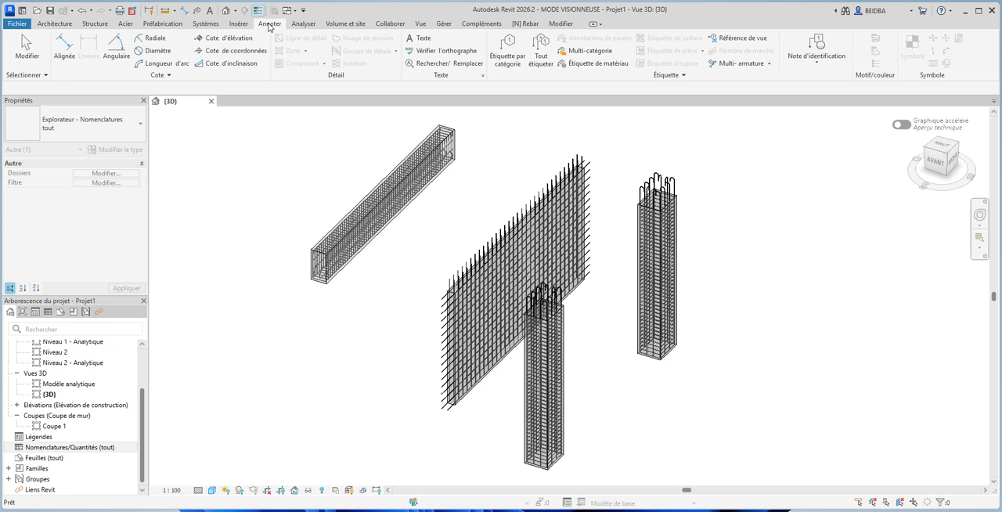
{"action": "left_click", "coordinate": [542, 61]}
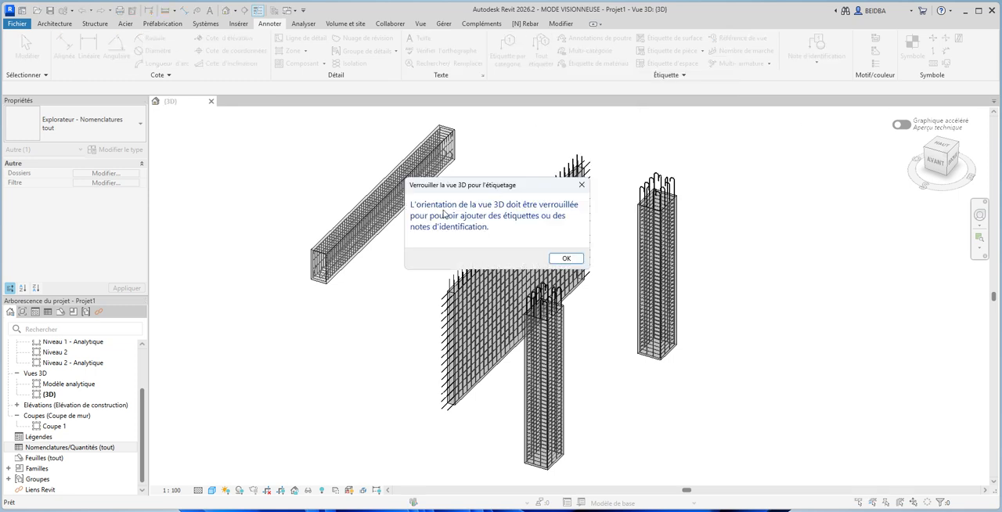
{"action": "left_click", "coordinate": [566, 259]}
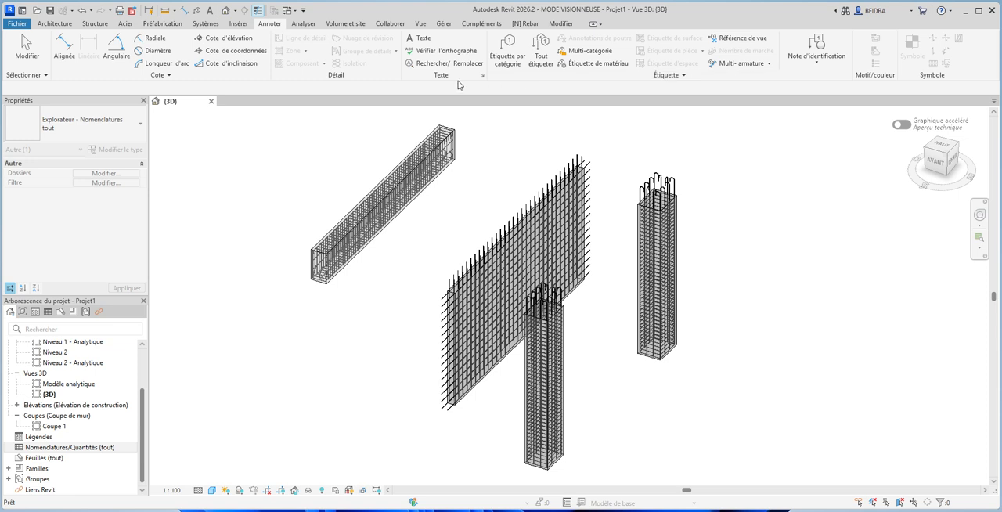
- Create a component schedule for the Armature à béton category in the Nouvelle construction phase
{"action": "left_click", "coordinate": [81, 449]}
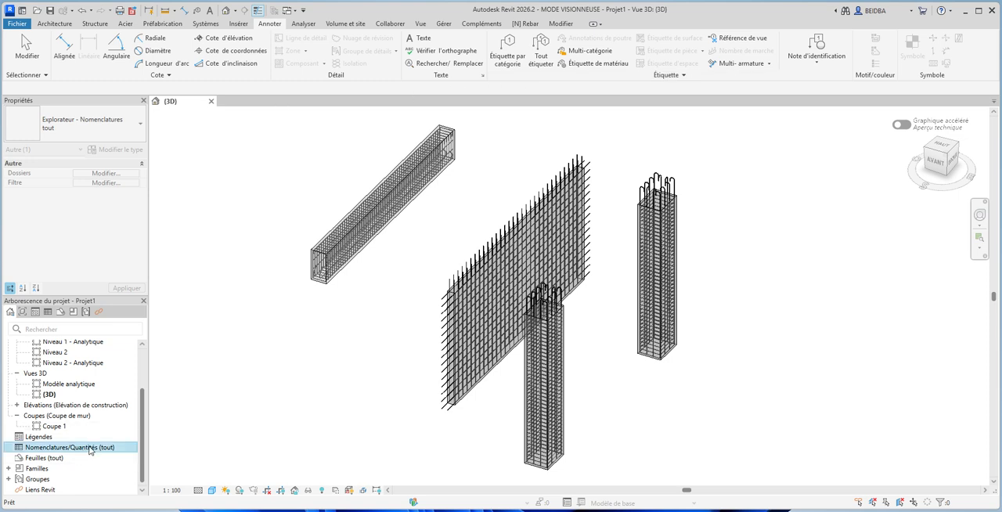
{"action": "right_click", "coordinate": [91, 452]}
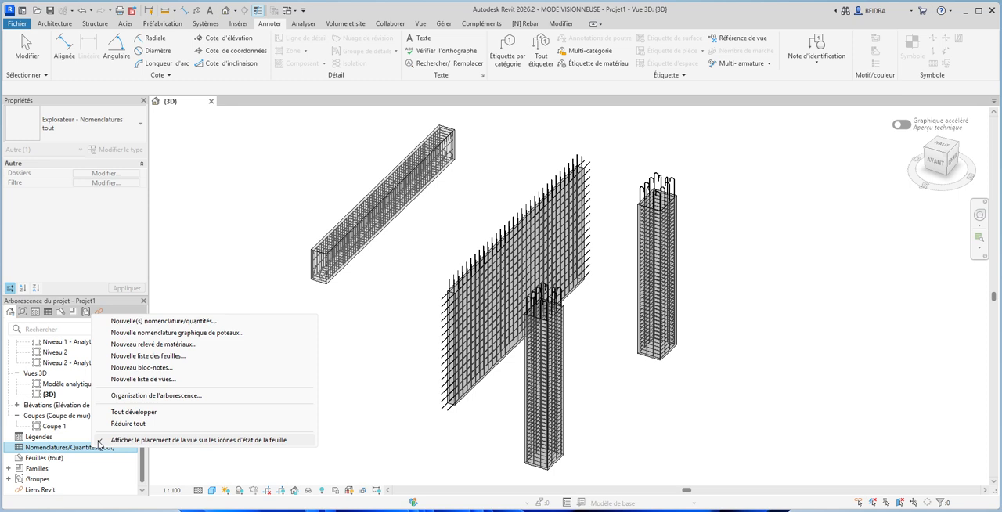
{"action": "left_click", "coordinate": [161, 321]}
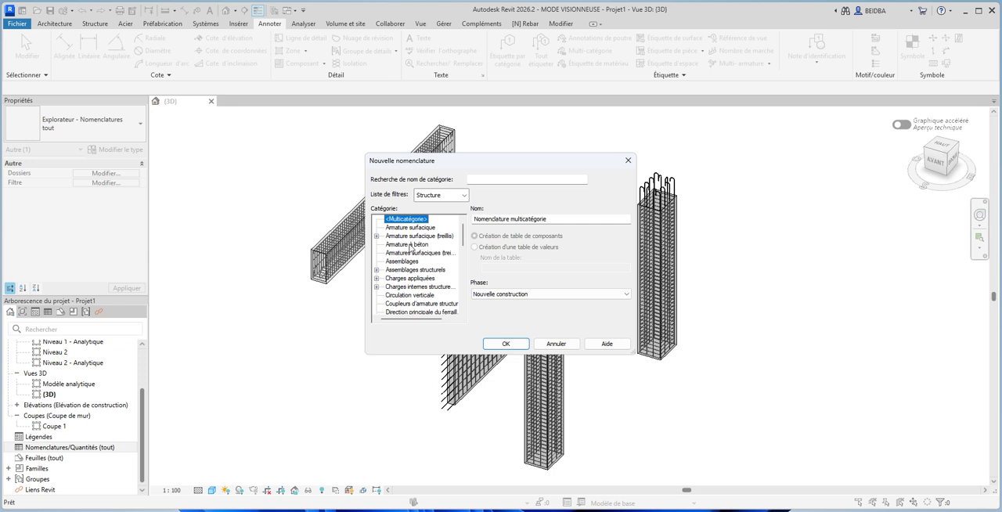
{"action": "left_click", "coordinate": [410, 244]}
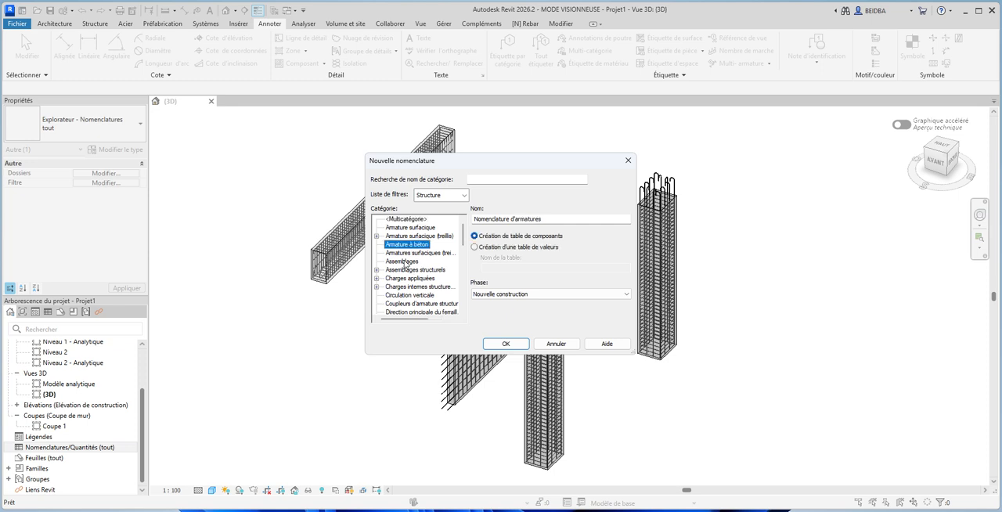
{"action": "left_click", "coordinate": [545, 295]}
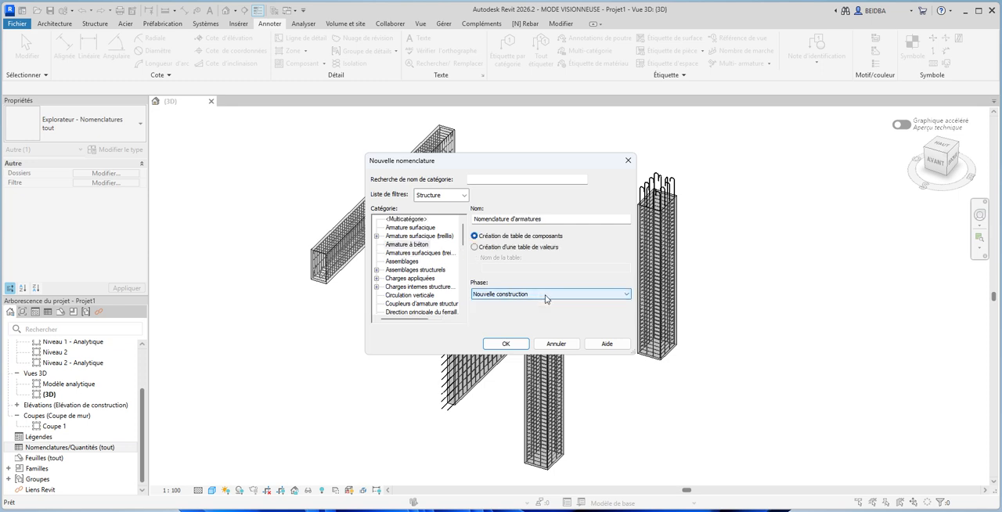
{"action": "left_click", "coordinate": [554, 223]}
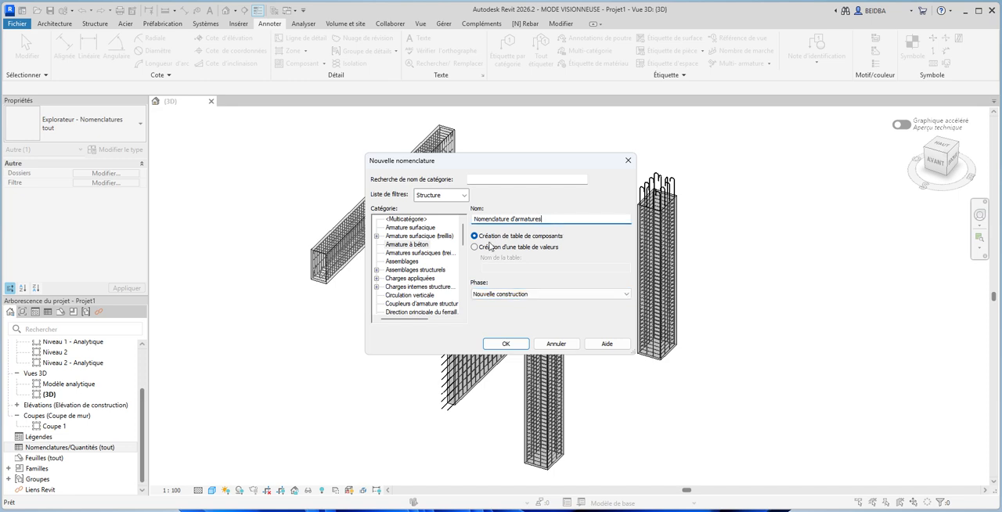
{"action": "left_click", "coordinate": [506, 344]}
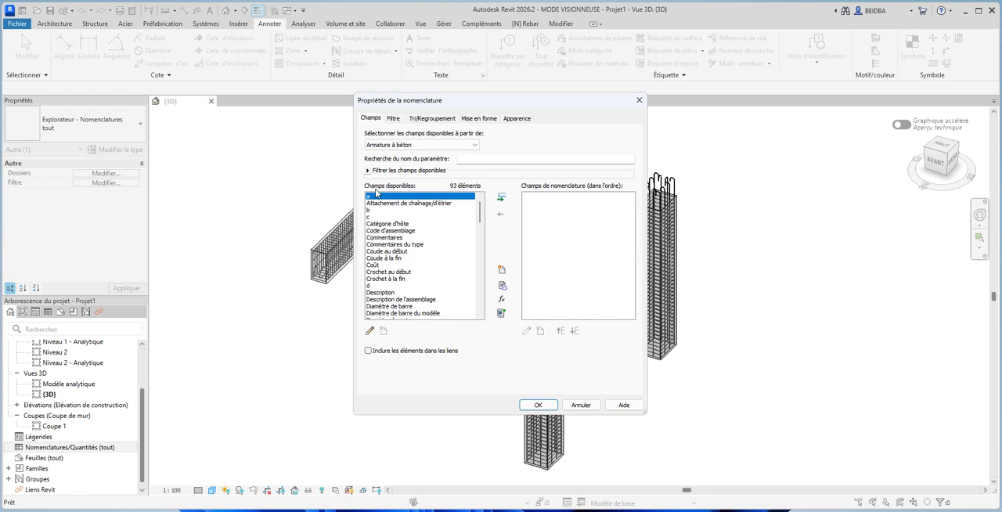
- Add the Quantité and Numéro d'armature fields to the rebar schedule
{"action": "left_click_drag", "start_coordinate": [479, 219], "coordinate": [478, 313]}
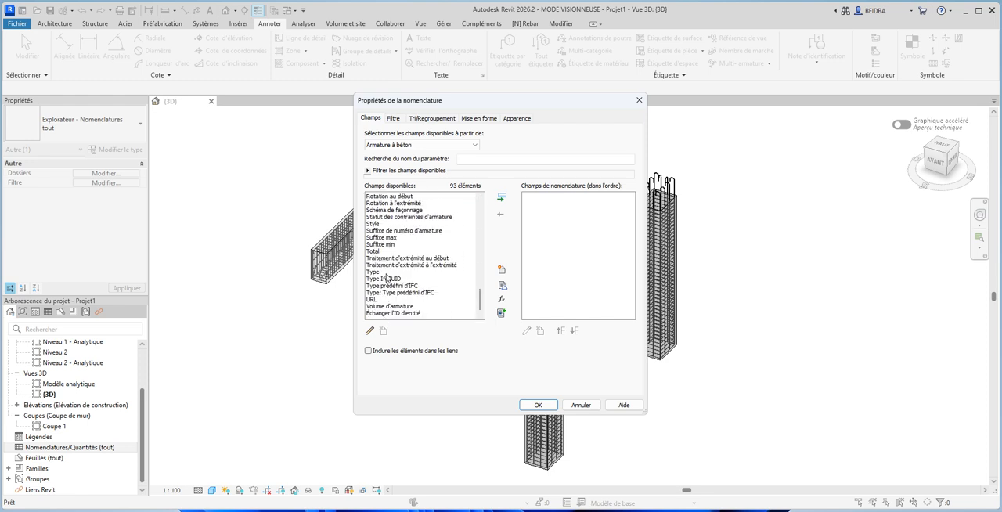
{"action": "left_click", "coordinate": [386, 252]}
{"action": "scroll", "coordinate": [386, 259], "scroll_direction": "up", "scroll_amount": 2}
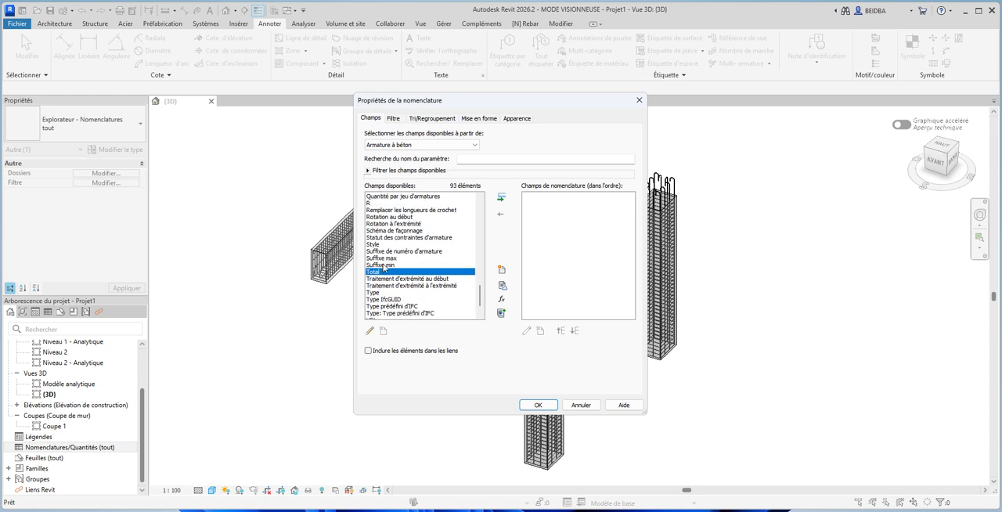
{"action": "scroll", "coordinate": [383, 266], "scroll_direction": "up", "scroll_amount": 2}
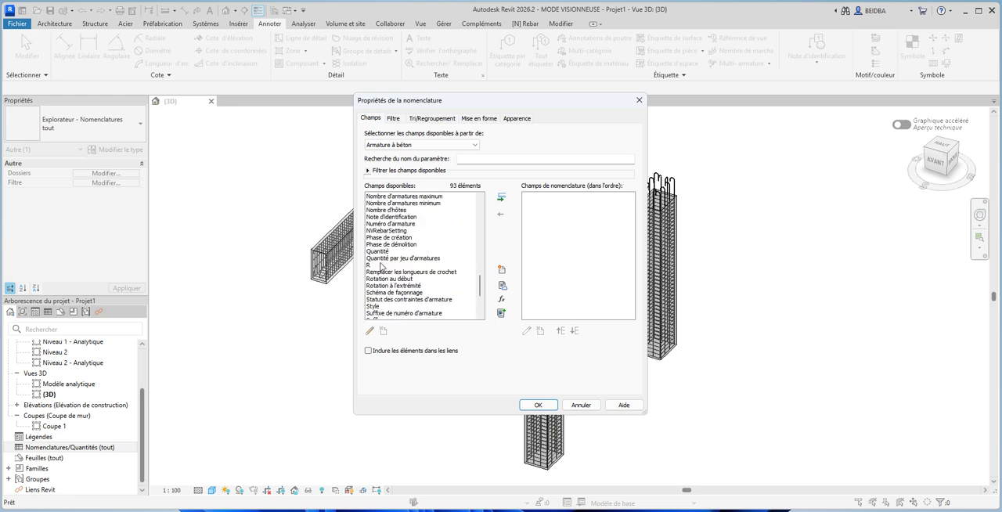
{"action": "left_click", "coordinate": [377, 251]}
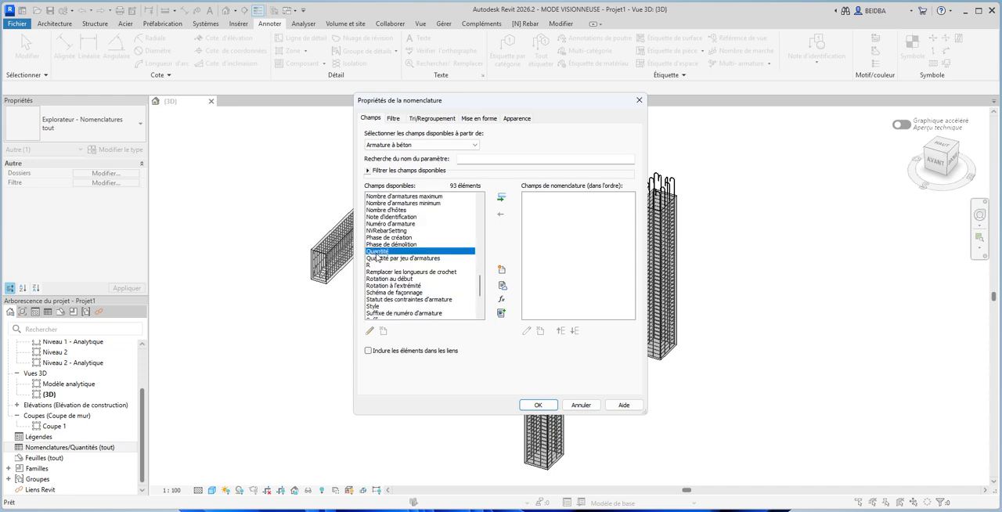
{"action": "left_click", "coordinate": [502, 199]}
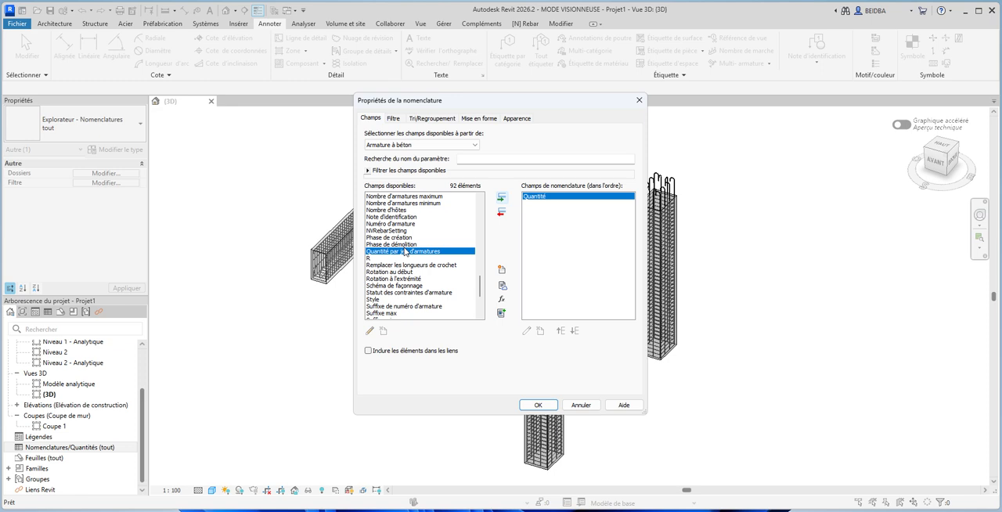
{"action": "left_click", "coordinate": [407, 224]}
{"action": "left_click", "coordinate": [502, 199]}
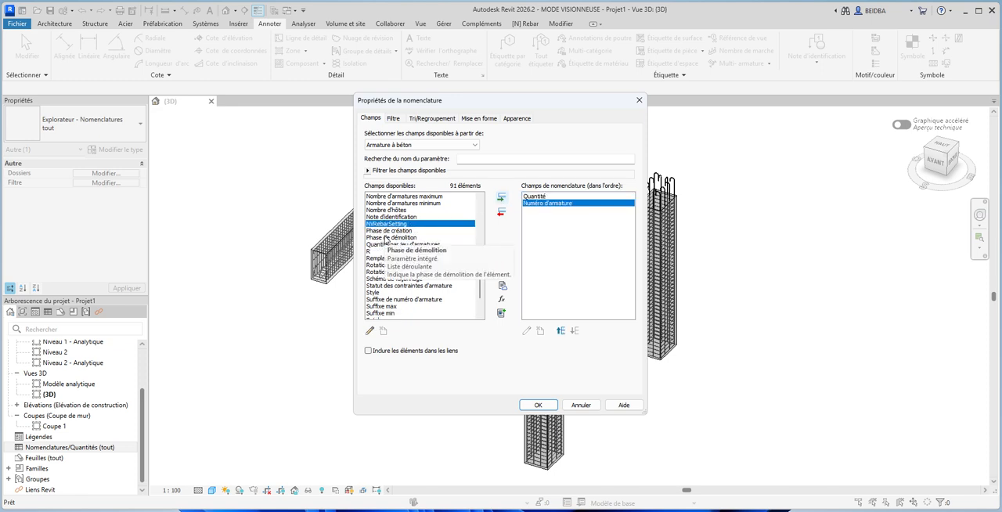
- Add the Longueur de barre totale and Longueur de barre fields to the rebar schedule
{"action": "scroll", "coordinate": [391, 243], "scroll_direction": "up", "scroll_amount": 2}
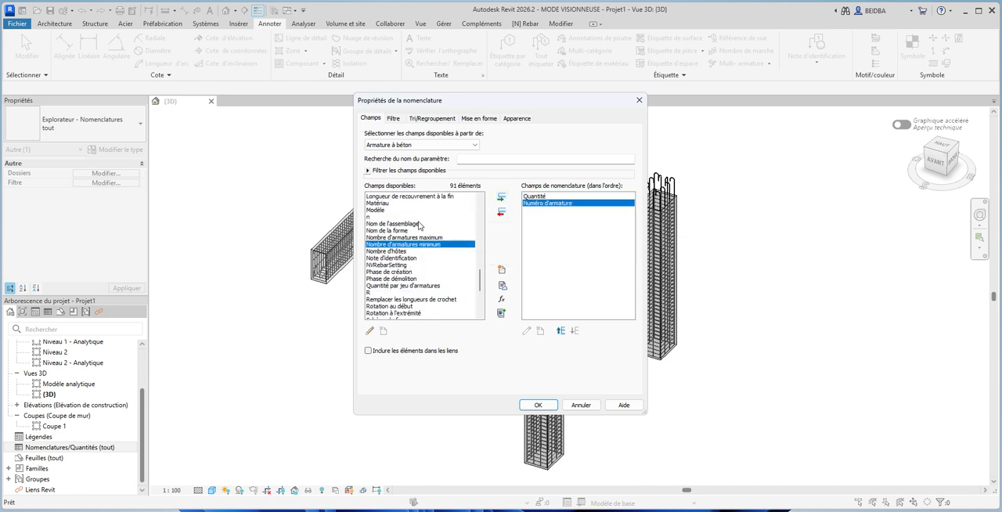
{"action": "left_click", "coordinate": [396, 245]}
{"action": "scroll", "coordinate": [397, 278], "scroll_direction": "down", "scroll_amount": 1}
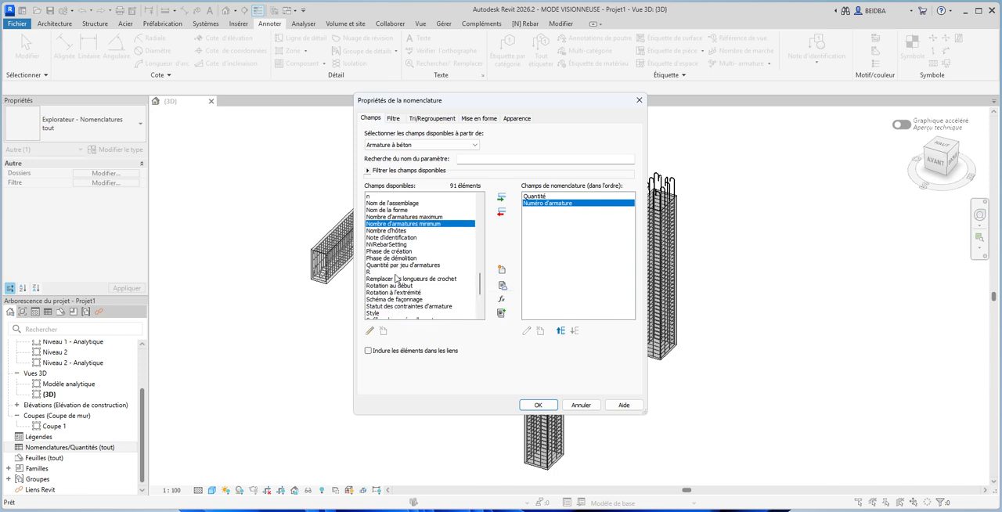
{"action": "scroll", "coordinate": [398, 221], "scroll_direction": "up", "scroll_amount": 1}
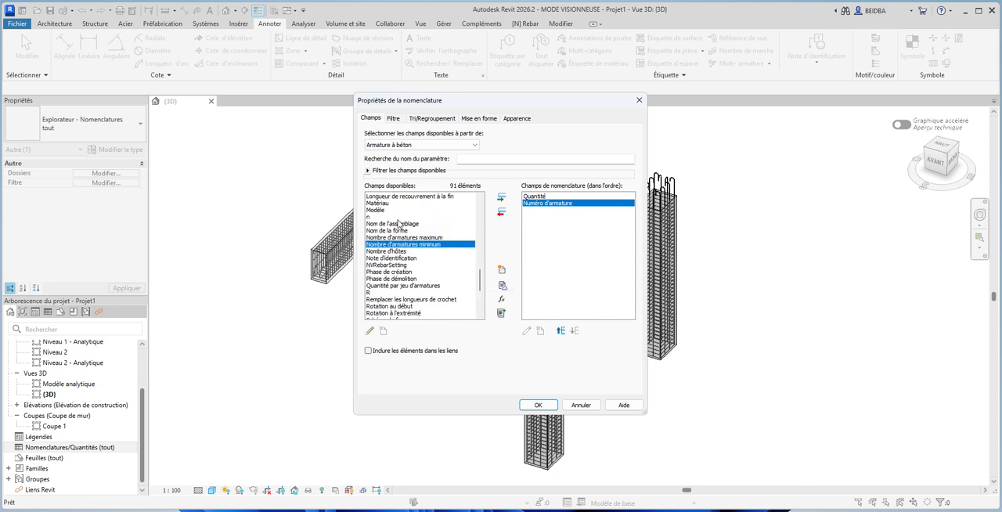
{"action": "scroll", "coordinate": [398, 223], "scroll_direction": "up", "scroll_amount": 1}
{"action": "scroll", "coordinate": [398, 251], "scroll_direction": "up", "scroll_amount": 2}
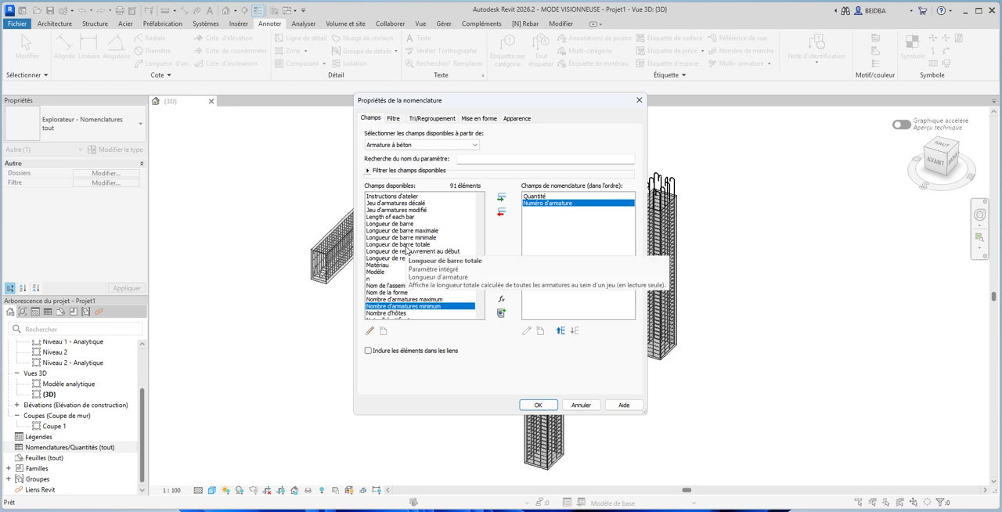
{"action": "double_click", "coordinate": [406, 245]}
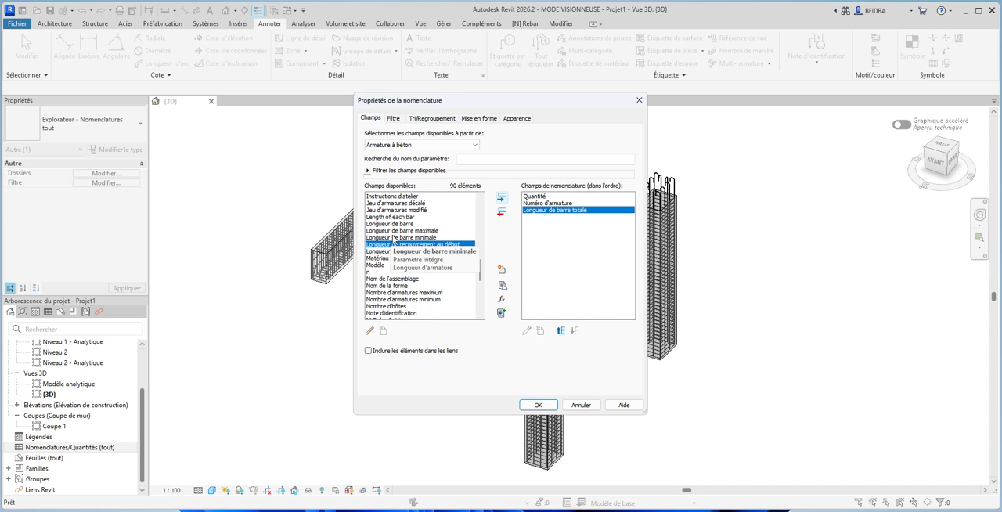
{"action": "left_click", "coordinate": [404, 224]}
{"action": "double_click", "coordinate": [433, 225]}
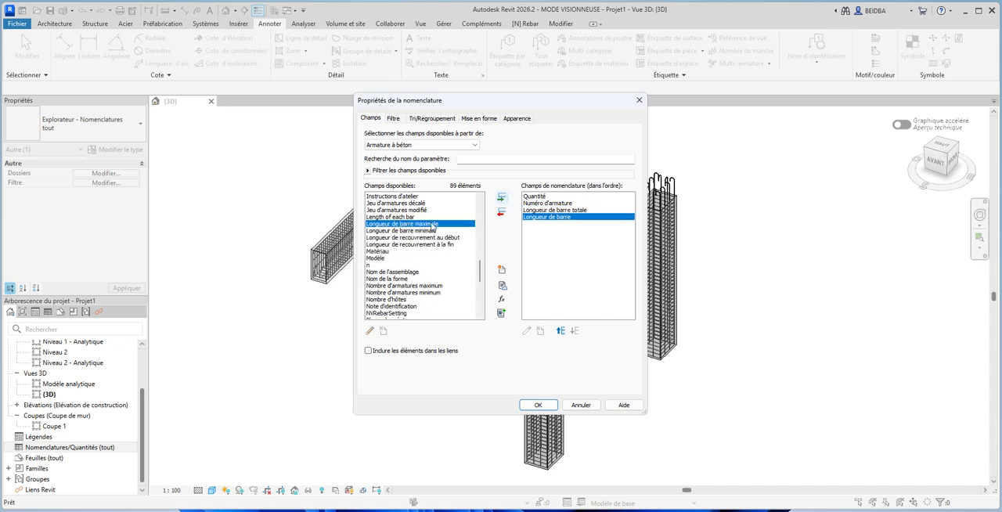
- Add the Image de la forme field to the rebar schedule
{"action": "left_click", "coordinate": [399, 219]}
{"action": "scroll", "coordinate": [400, 222], "scroll_direction": "up", "scroll_amount": 2}
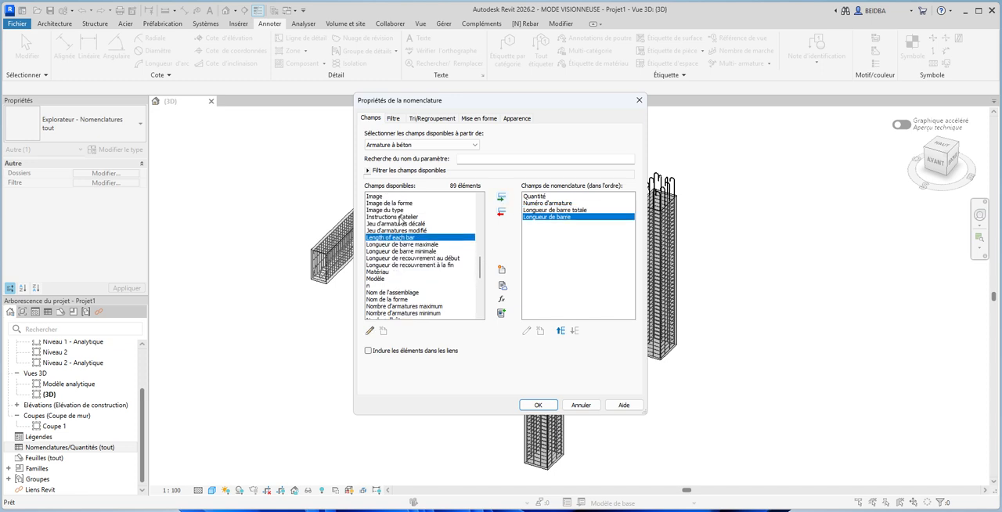
{"action": "left_click", "coordinate": [397, 225]}
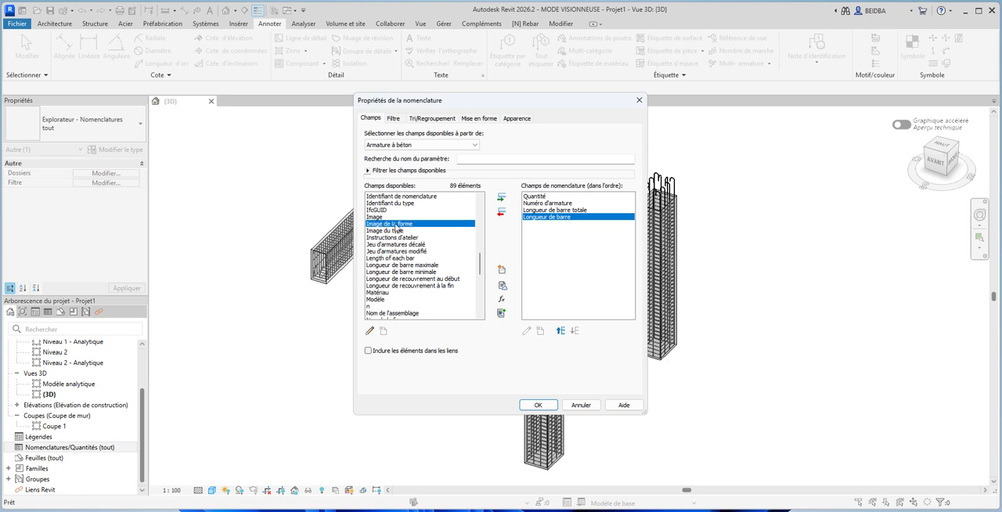
{"action": "left_click", "coordinate": [502, 198]}
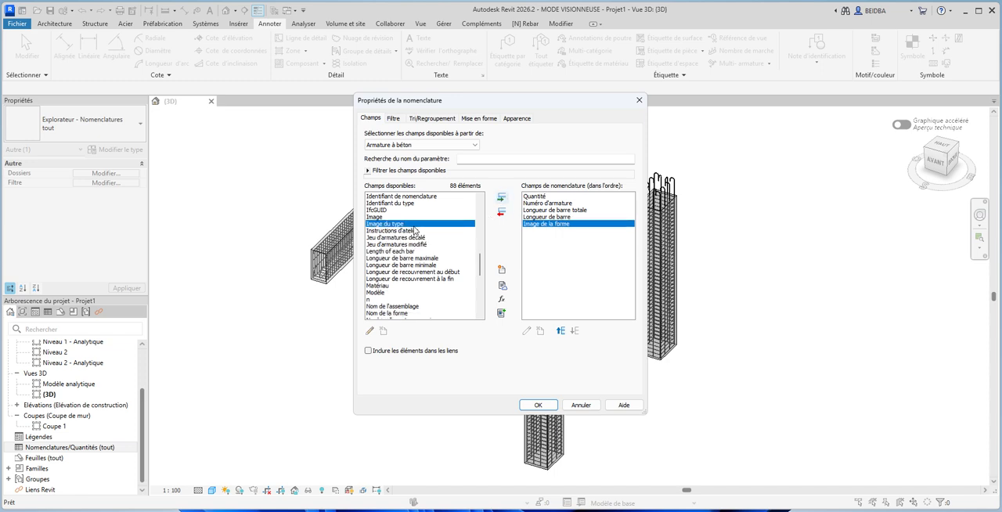
- Look through the available Armature à béton fields for further ones to add to the schedule
{"action": "left_click", "coordinate": [401, 217]}
{"action": "scroll", "coordinate": [399, 224], "scroll_direction": "up", "scroll_amount": 2}
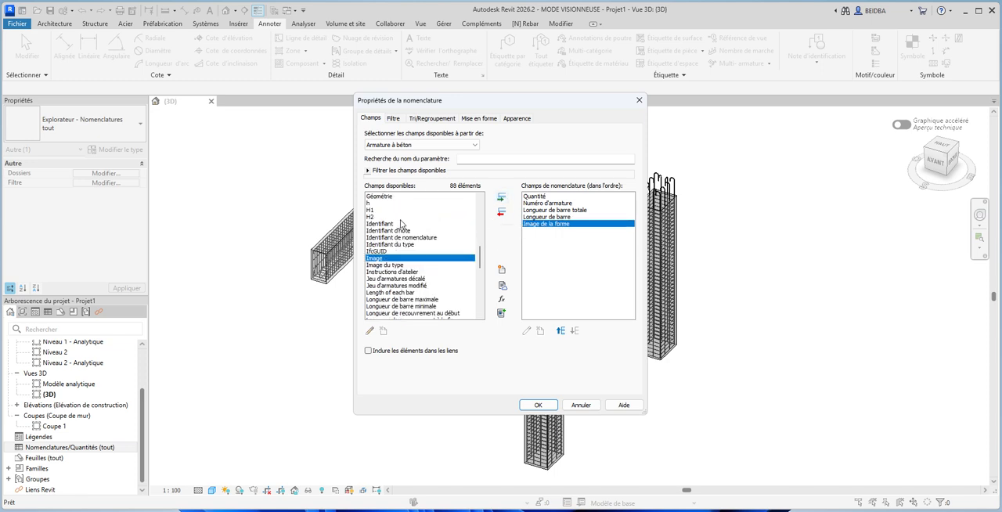
{"action": "scroll", "coordinate": [390, 241], "scroll_direction": "up", "scroll_amount": 2}
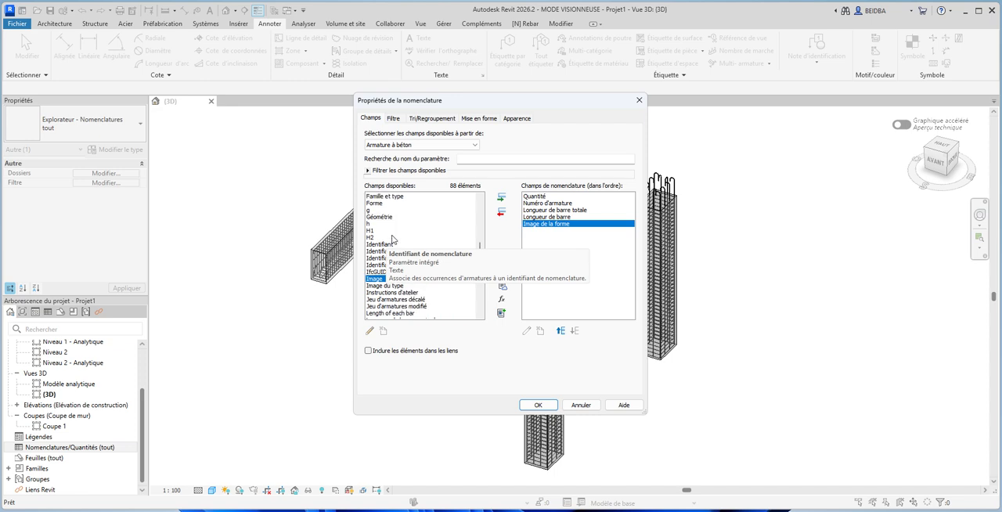
{"action": "scroll", "coordinate": [393, 240], "scroll_direction": "up", "scroll_amount": 1}
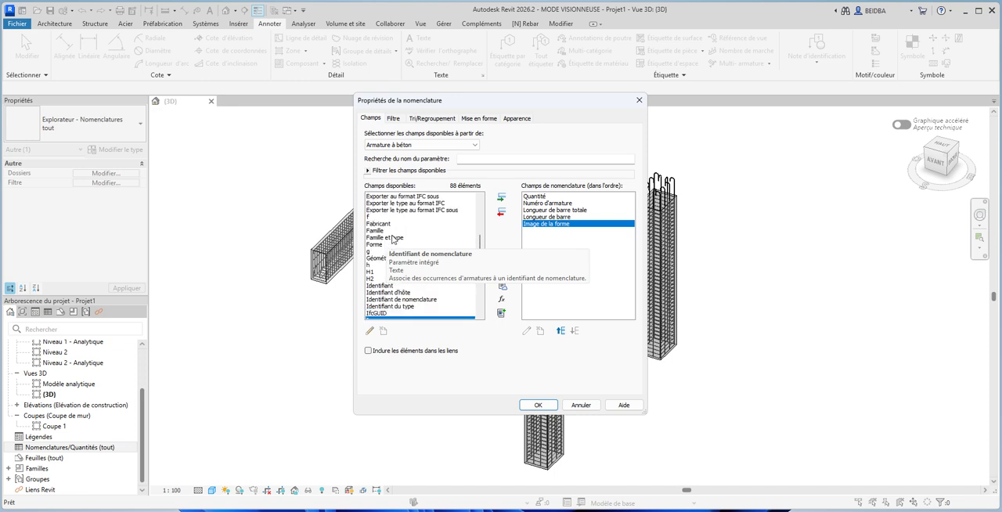
{"action": "scroll", "coordinate": [394, 240], "scroll_direction": "up", "scroll_amount": 6}
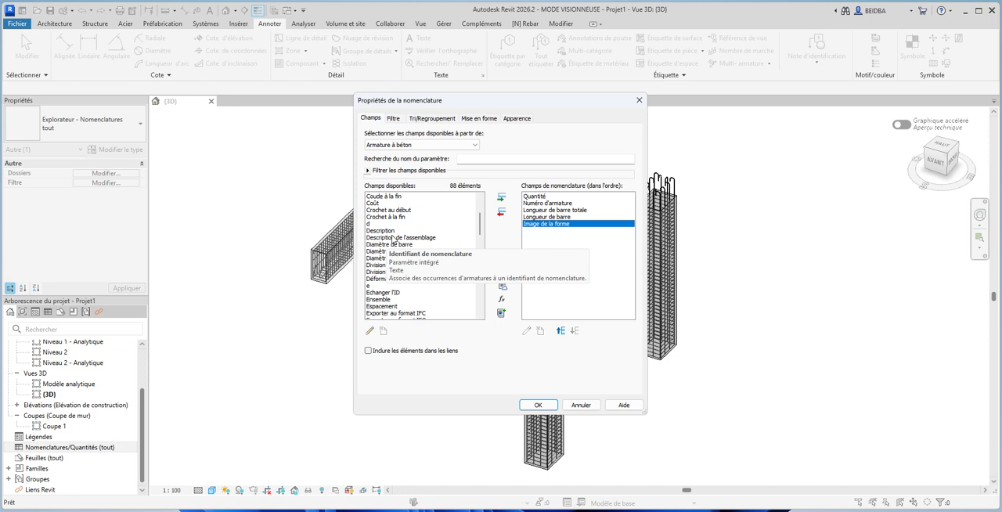
{"action": "scroll", "coordinate": [394, 239], "scroll_direction": "up", "scroll_amount": 1}
{"action": "scroll", "coordinate": [396, 239], "scroll_direction": "up", "scroll_amount": 2}
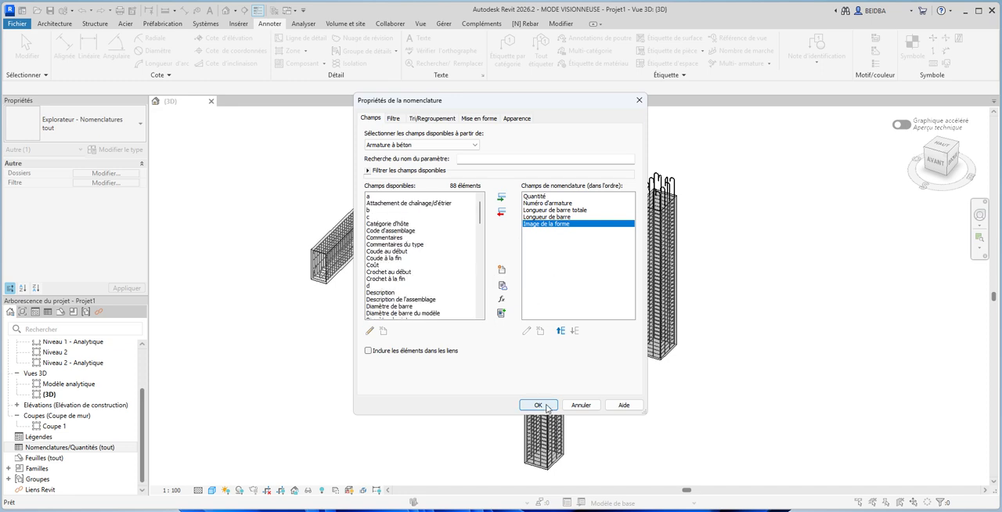
- Reorder the schedule fields, moving Numéro d'armature above Quantité and Longueur de barre totale below Longueur de barre
{"action": "left_click", "coordinate": [548, 204]}
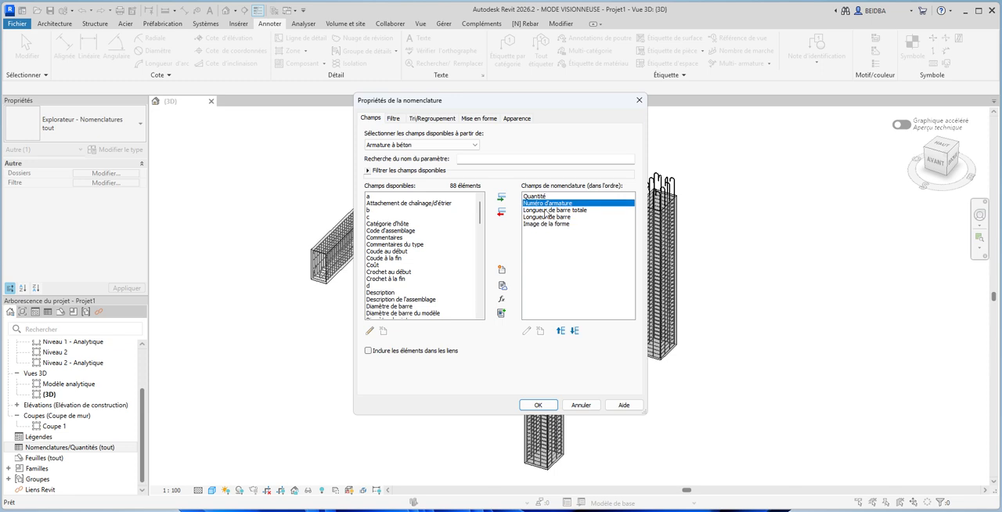
{"action": "left_click", "coordinate": [560, 331]}
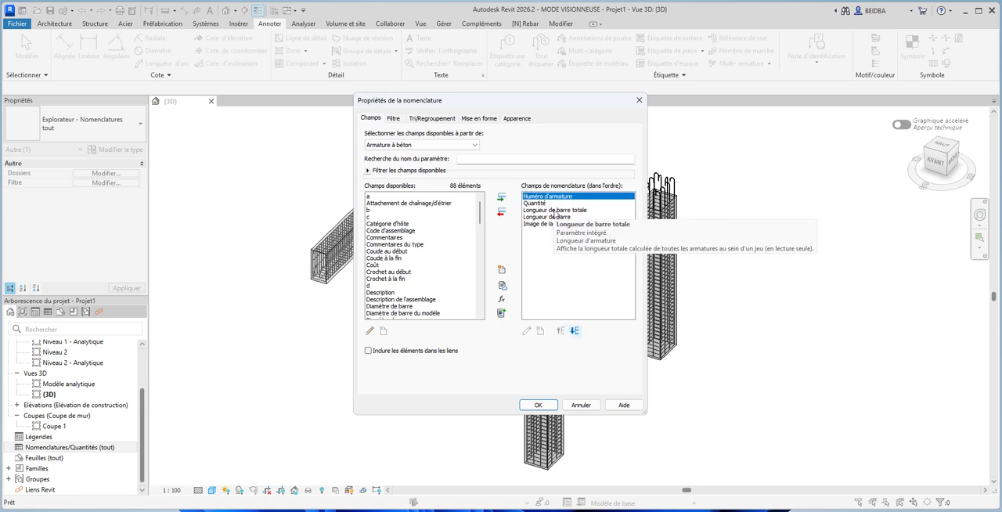
{"action": "left_click", "coordinate": [555, 211]}
{"action": "left_click", "coordinate": [576, 330]}
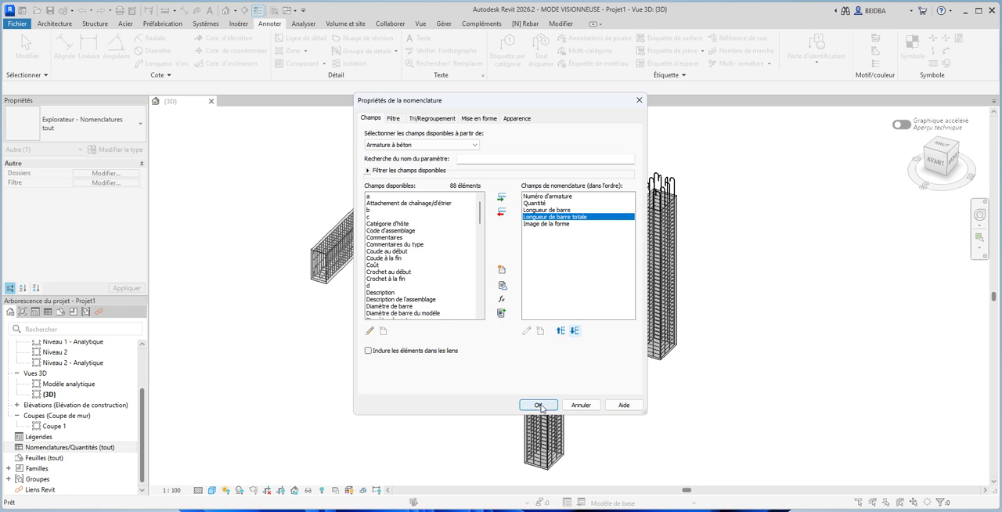
- Add the Diamètre de barre field directly after Numéro d'armature and generate the rebar schedule
{"action": "left_click", "coordinate": [435, 252]}
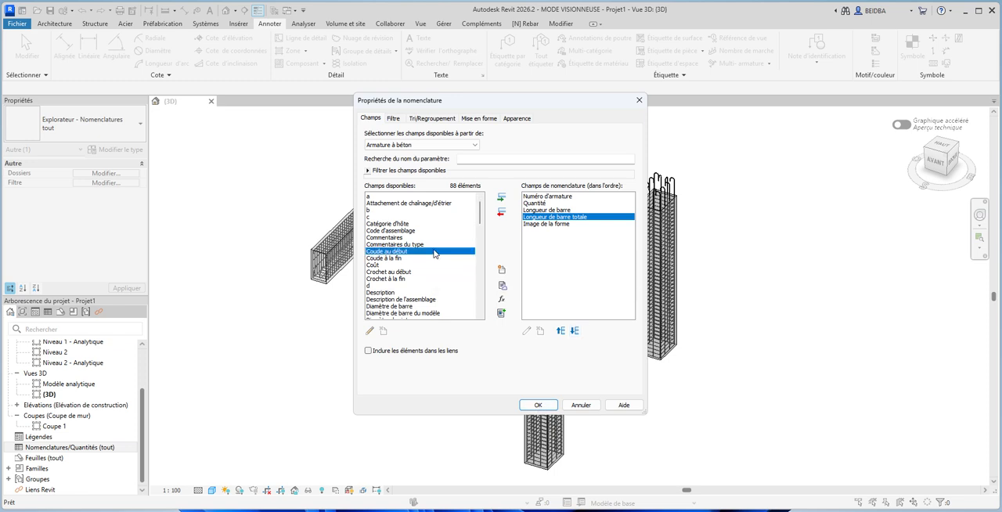
{"action": "scroll", "coordinate": [399, 233], "scroll_direction": "down", "scroll_amount": 3}
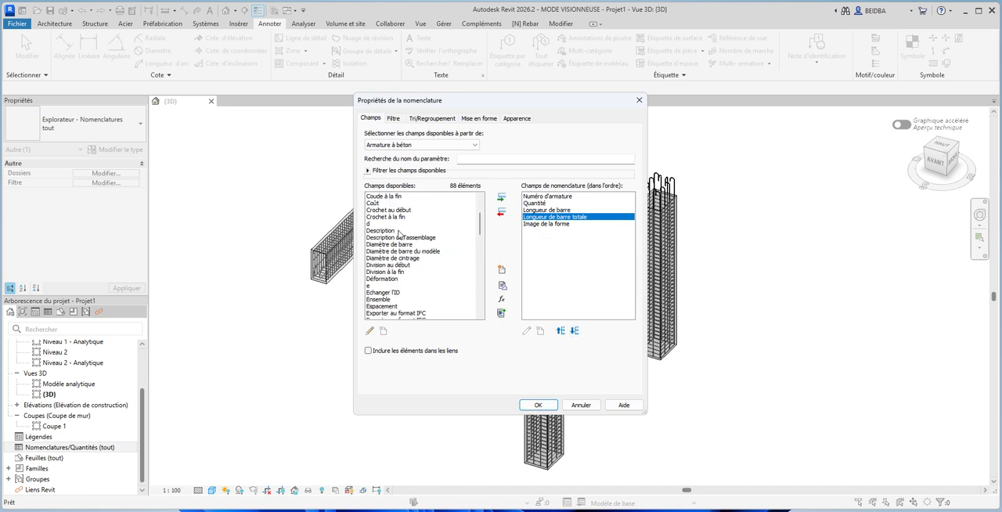
{"action": "left_click", "coordinate": [397, 248]}
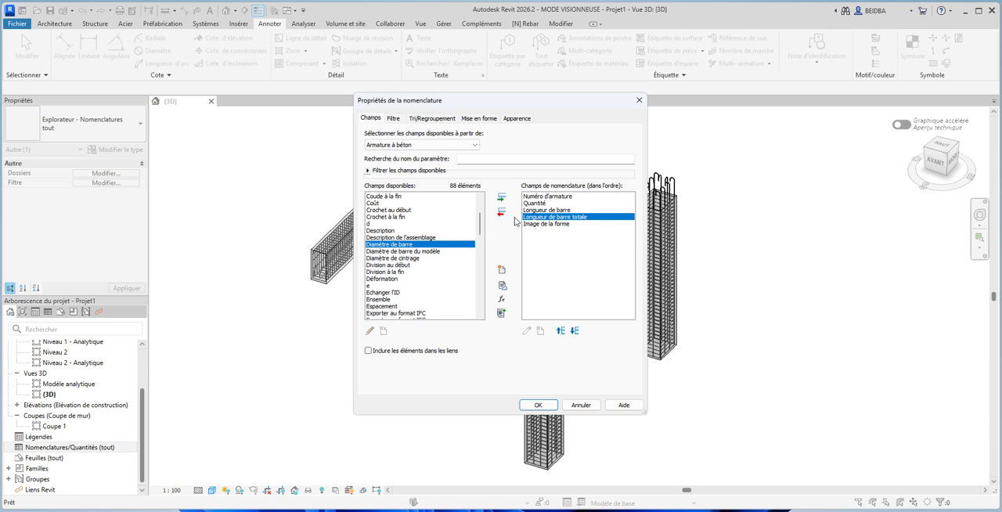
{"action": "left_click", "coordinate": [501, 197]}
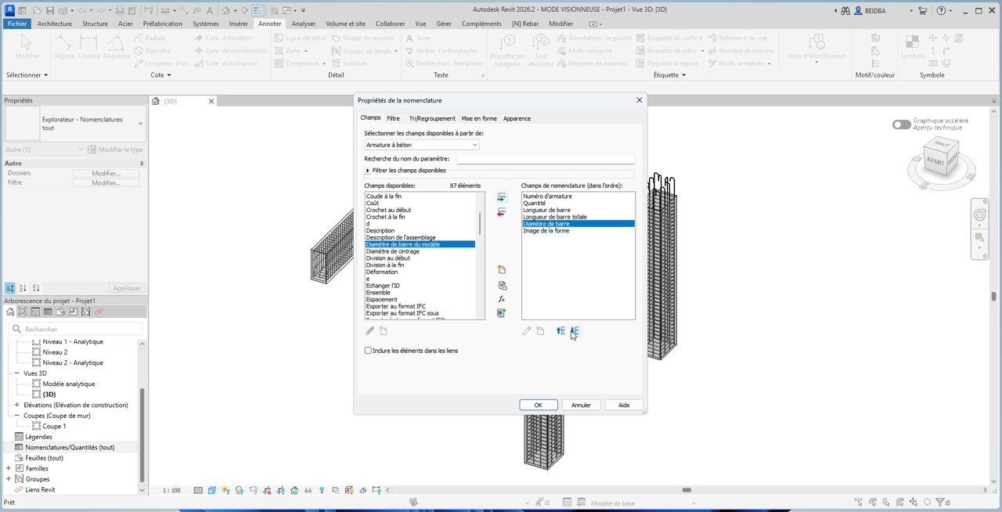
{"action": "left_click", "coordinate": [560, 330]}
{"action": "left_click", "coordinate": [560, 331]}
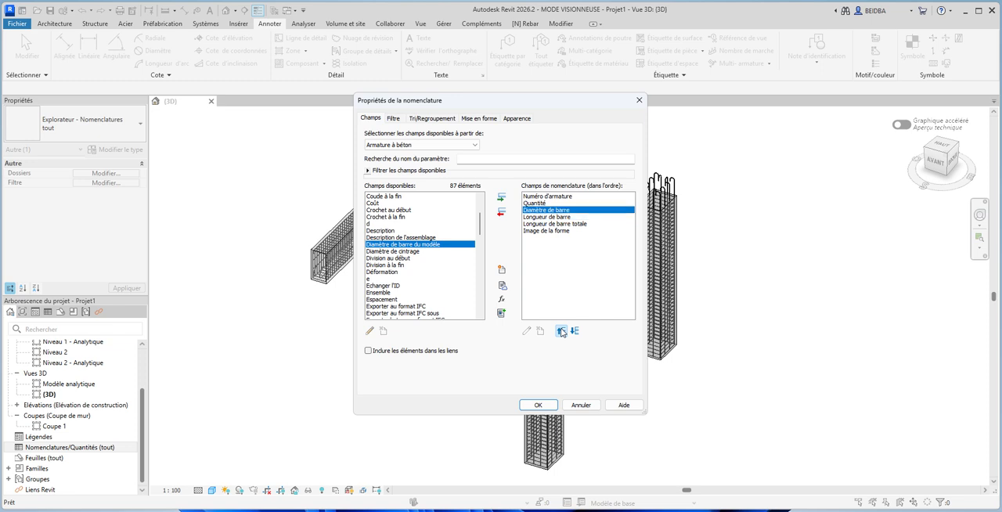
{"action": "left_click", "coordinate": [561, 331]}
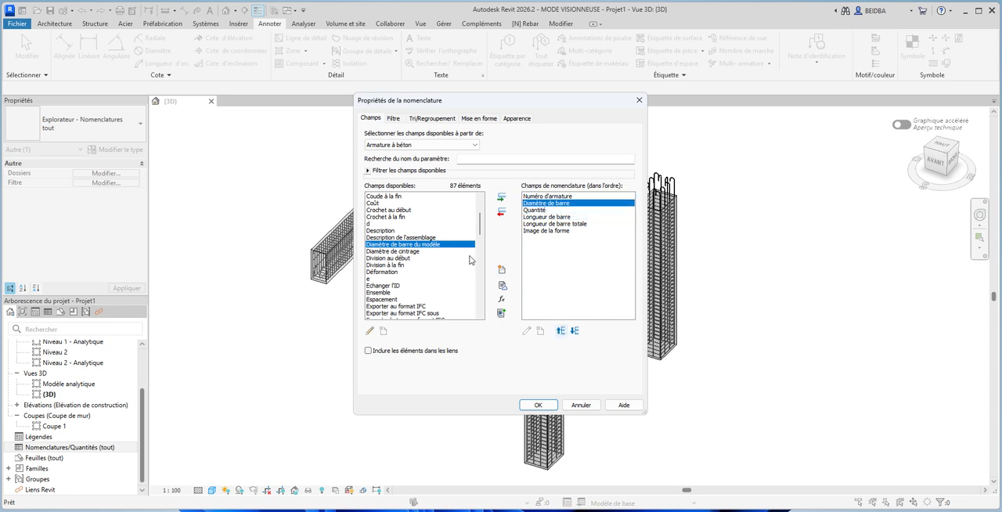
{"action": "left_click", "coordinate": [540, 406]}
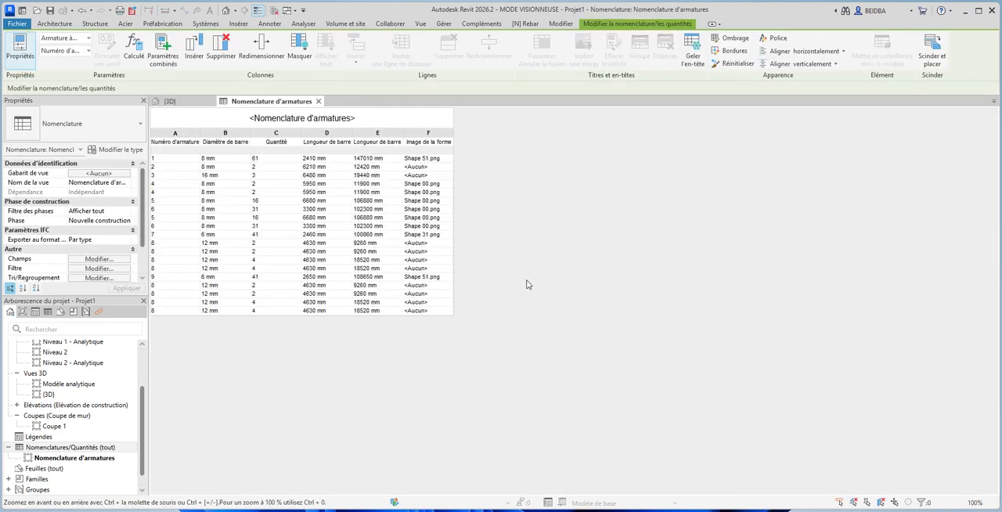
- Widen the columns of the rebar schedule so that their full headings fit
{"action": "left_click_drag", "start_coordinate": [453, 318], "coordinate": [694, 342]}
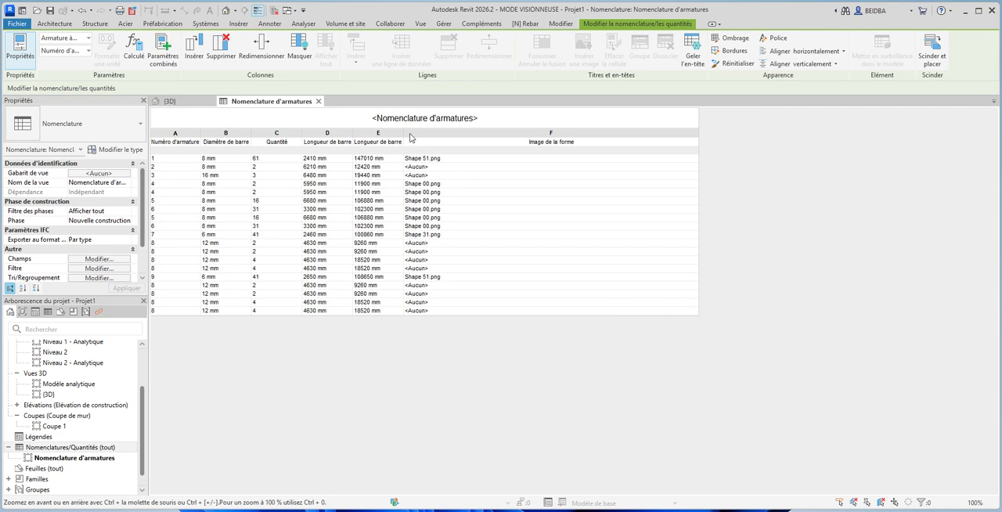
{"action": "left_click_drag", "start_coordinate": [405, 131], "coordinate": [510, 132]}
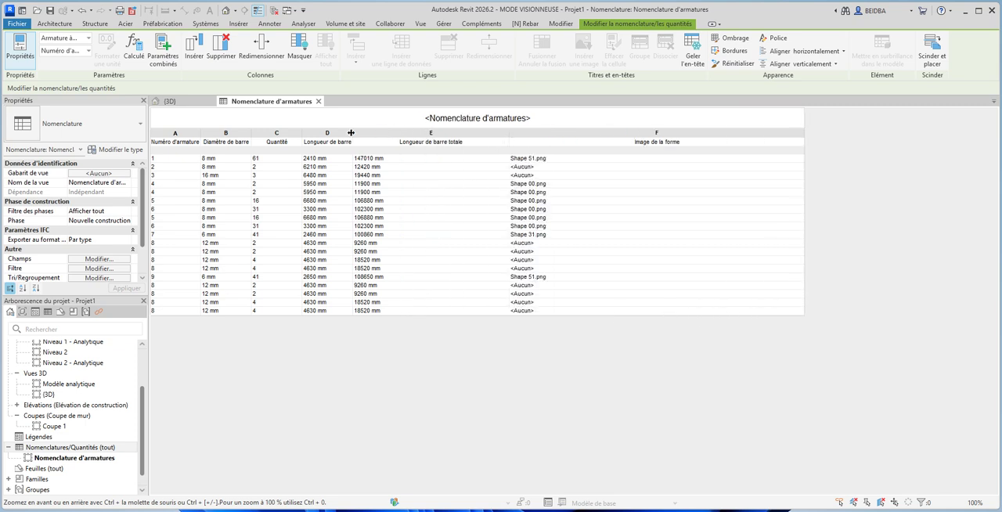
{"action": "left_click_drag", "start_coordinate": [351, 132], "coordinate": [416, 133]}
{"action": "left_click_drag", "start_coordinate": [304, 130], "coordinate": [329, 131]}
{"action": "left_click_drag", "start_coordinate": [252, 131], "coordinate": [274, 132]}
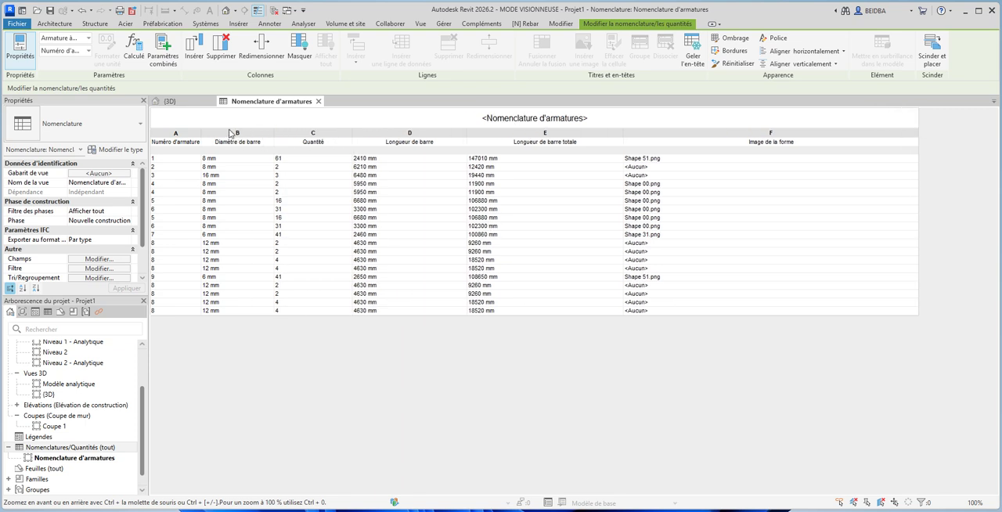
{"action": "left_click_drag", "start_coordinate": [202, 138], "coordinate": [252, 142]}
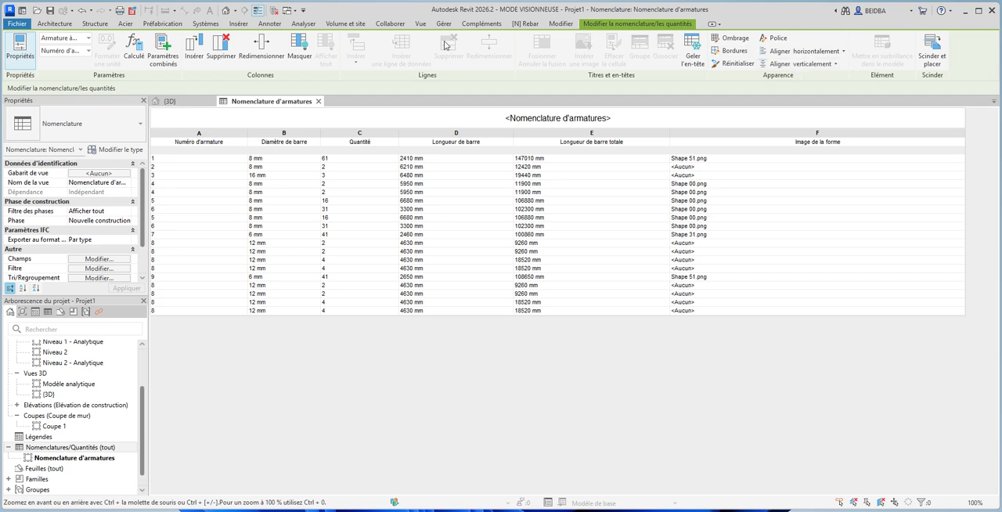
- Tile the 3D view and the rebar schedule side by side, with the whole model in view
{"action": "left_click", "coordinate": [169, 101]}
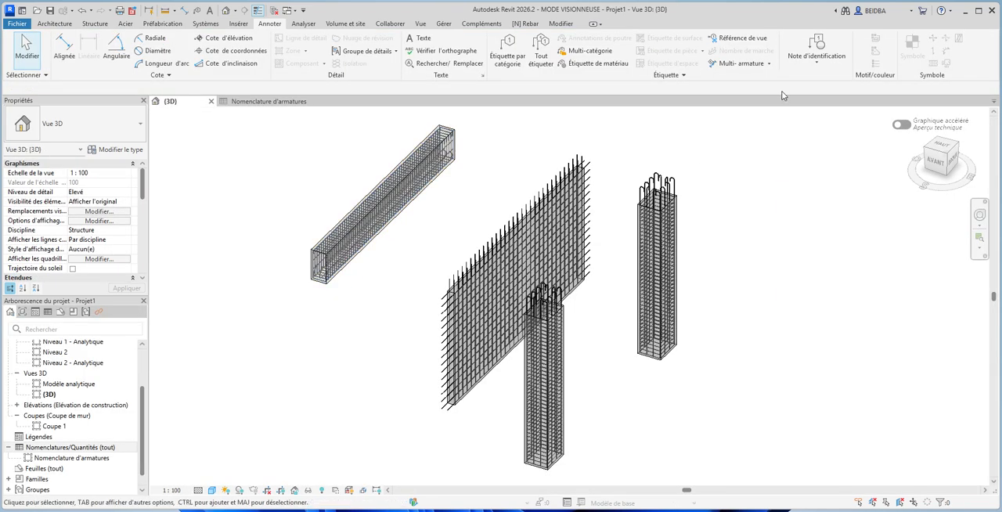
{"action": "left_click", "coordinate": [421, 23]}
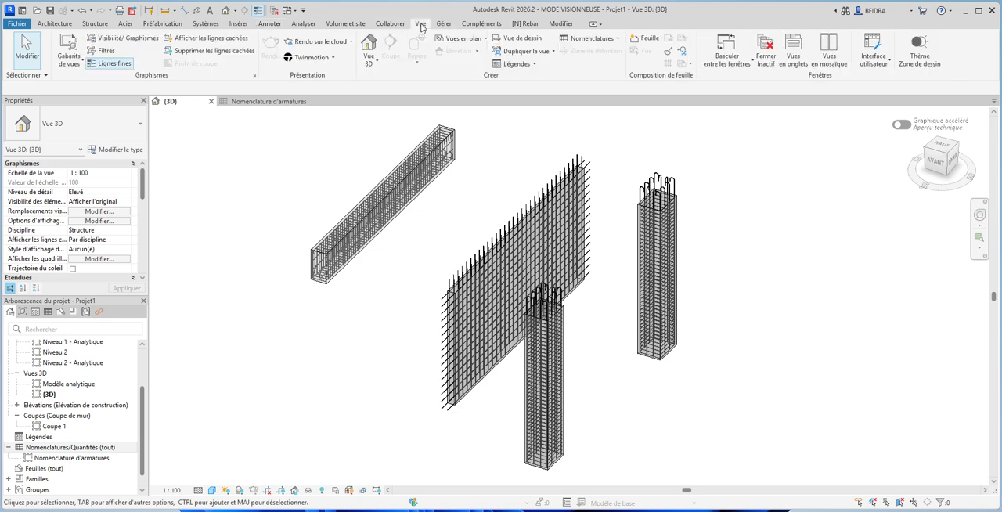
{"action": "left_click", "coordinate": [829, 54]}
{"action": "scroll", "coordinate": [425, 226], "scroll_direction": "down", "scroll_amount": 7}
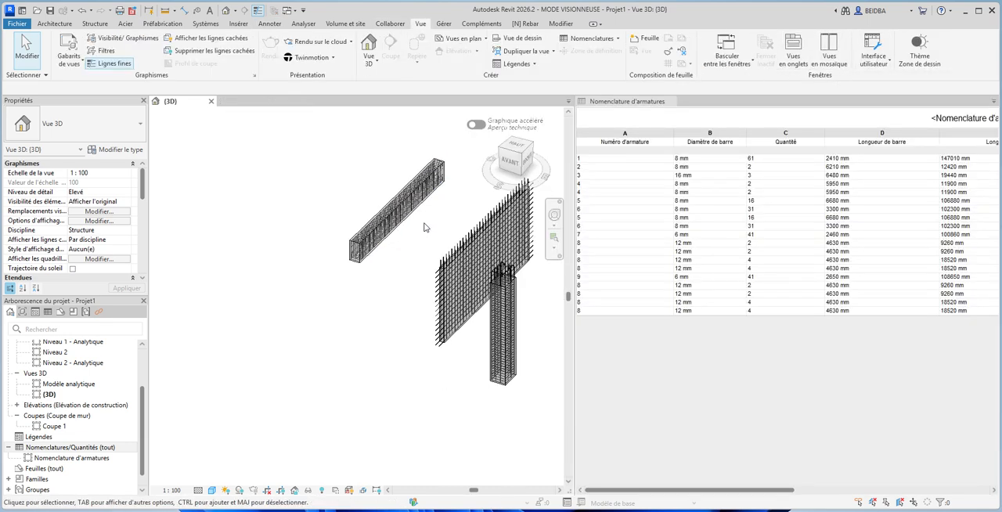
{"action": "scroll", "coordinate": [531, 278], "scroll_direction": "up", "scroll_amount": 3}
{"action": "middle_click_drag", "start_coordinate": [482, 271], "coordinate": [482, 337]}
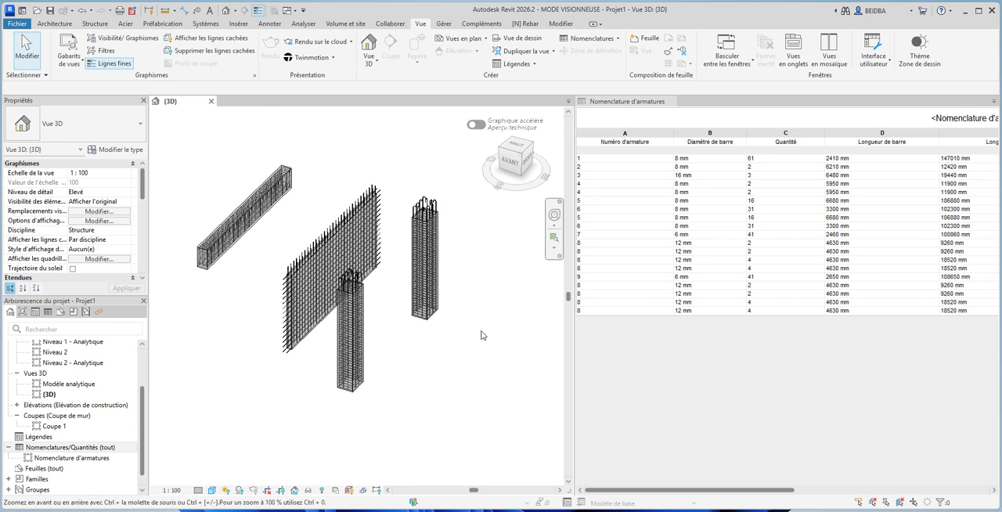
- Enlarge the schedule pane at the expense of the 3D view and fit the model into the narrower view
{"action": "left_click", "coordinate": [690, 327]}
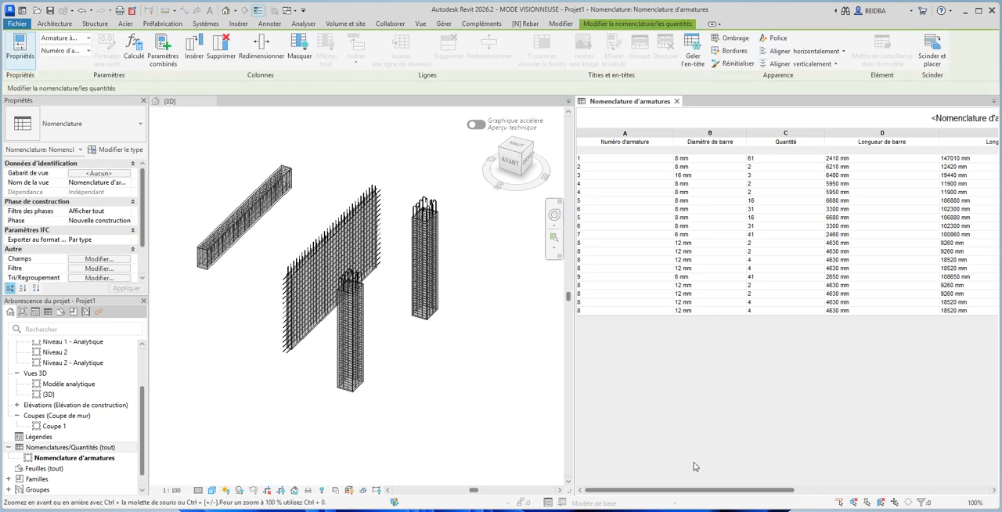
{"action": "left_click", "coordinate": [815, 491]}
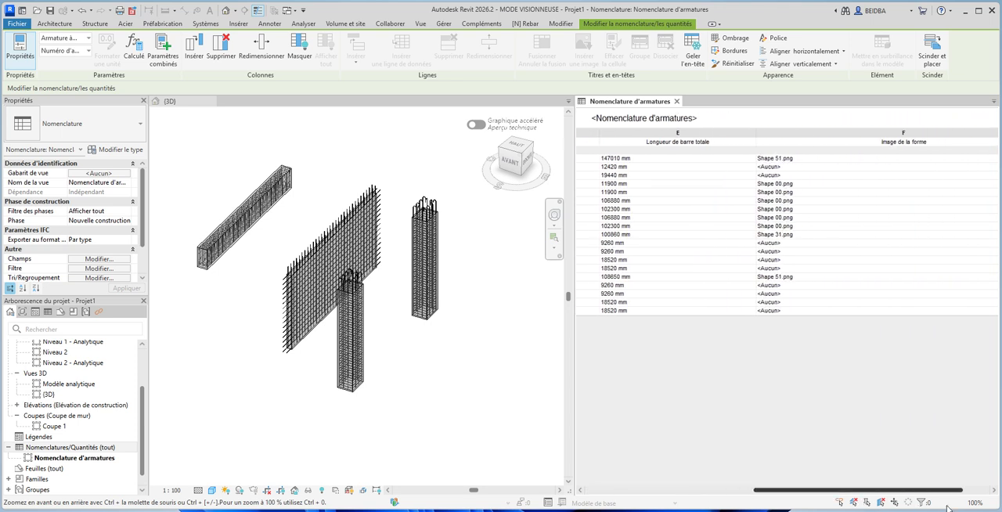
{"action": "left_click", "coordinate": [751, 489]}
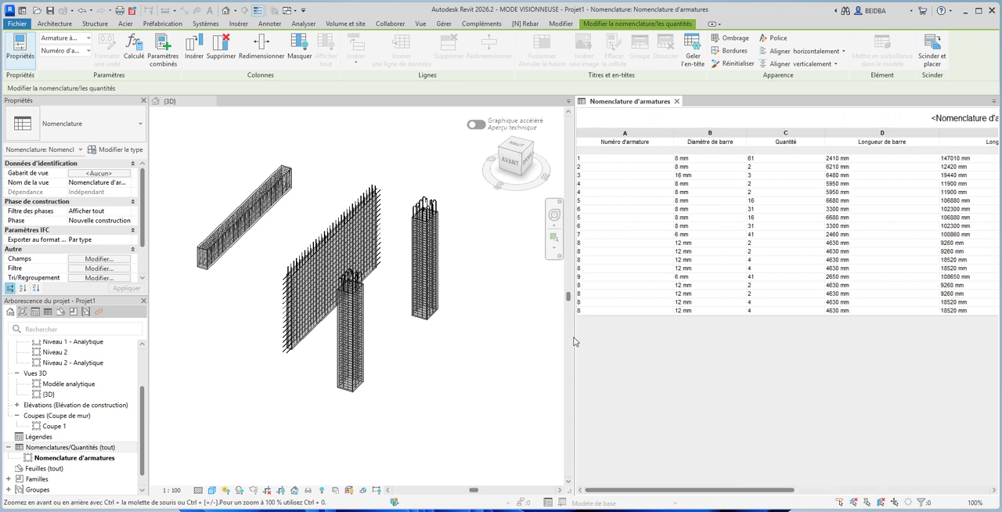
{"action": "left_click_drag", "start_coordinate": [574, 338], "coordinate": [389, 338]}
{"action": "left_click", "coordinate": [292, 348]}
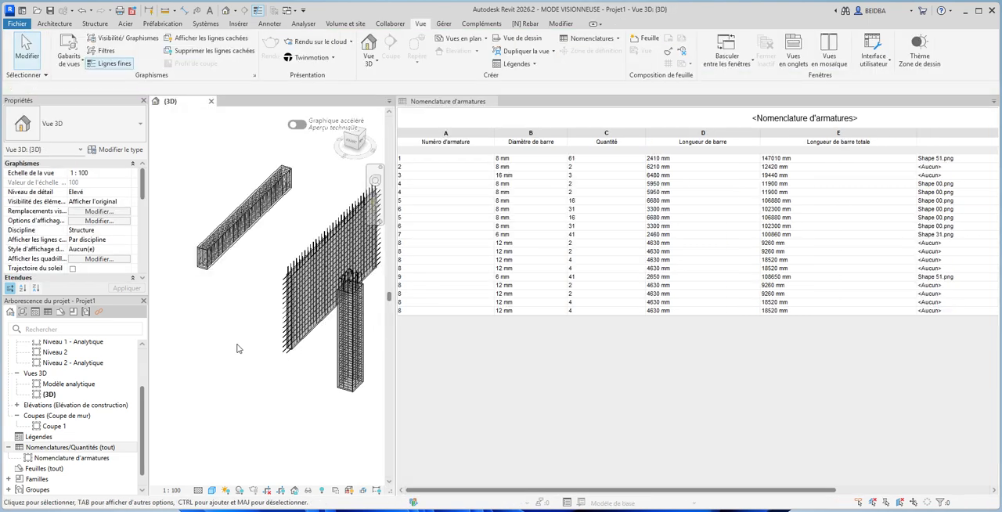
{"action": "scroll", "coordinate": [231, 347], "scroll_direction": "down", "scroll_amount": 3}
{"action": "middle_click_drag", "start_coordinate": [260, 376], "coordinate": [233, 325]}
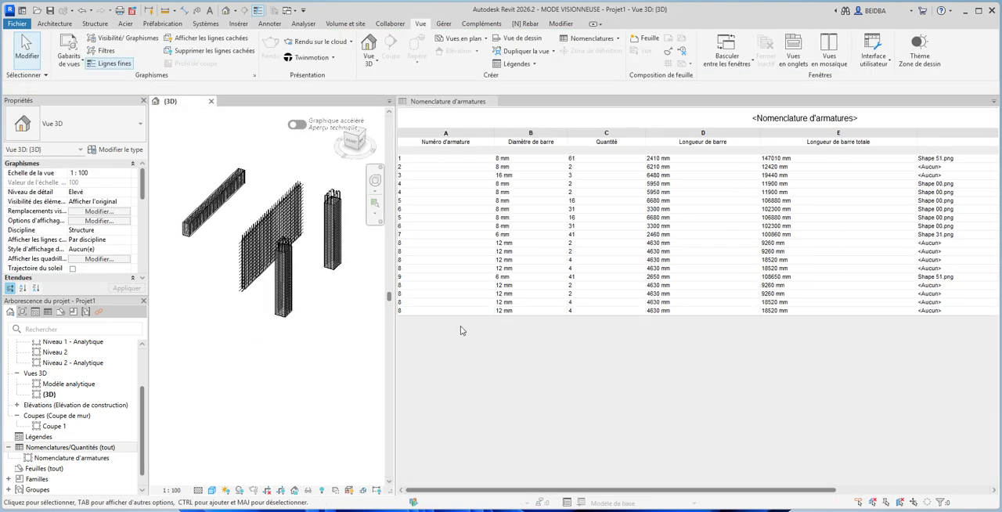
- Highlight rebar number 1 from the schedule in the model and inspect its stirrups at the beam end
{"action": "left_click", "coordinate": [445, 160]}
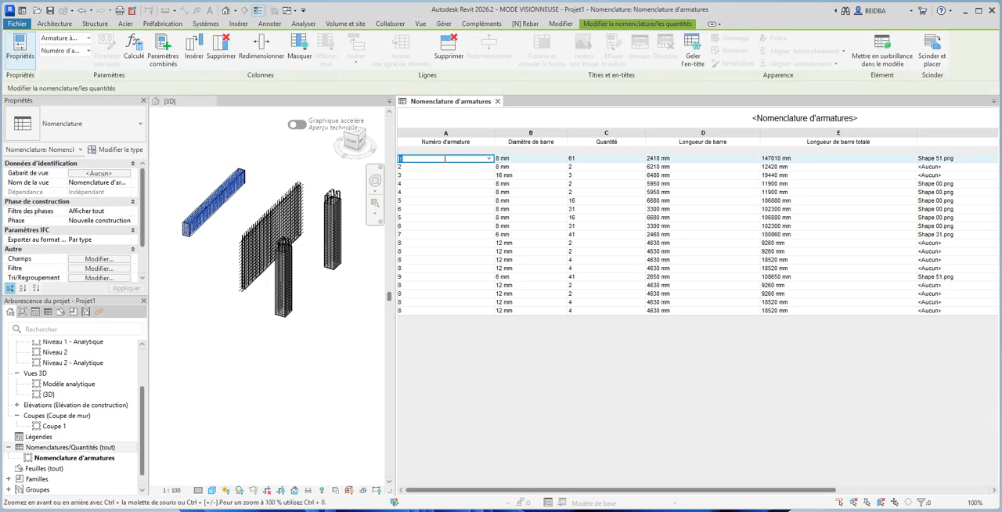
{"action": "left_click", "coordinate": [186, 228]}
{"action": "left_click", "coordinate": [185, 227]}
{"action": "scroll", "coordinate": [184, 224], "scroll_direction": "up", "scroll_amount": 2}
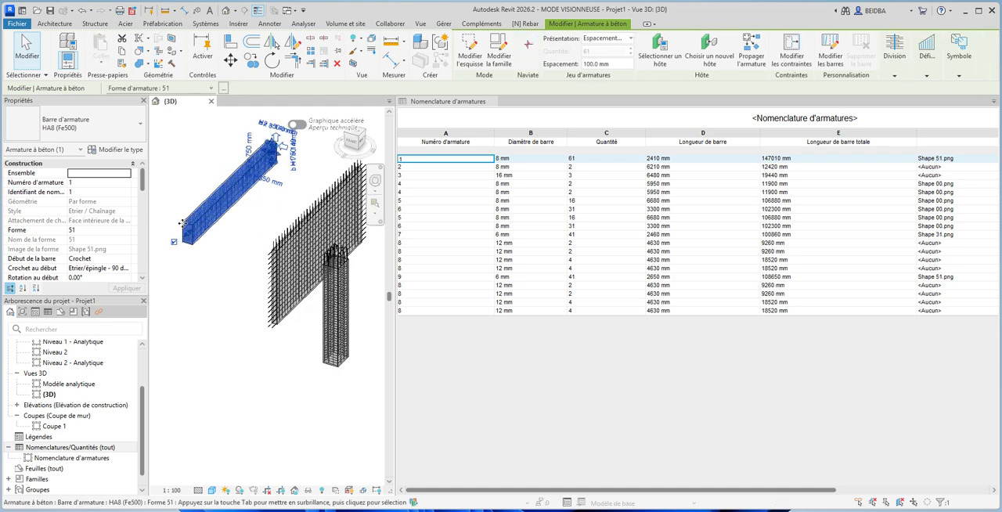
{"action": "scroll", "coordinate": [183, 224], "scroll_direction": "up", "scroll_amount": 5}
{"action": "key", "text": "Escape"}
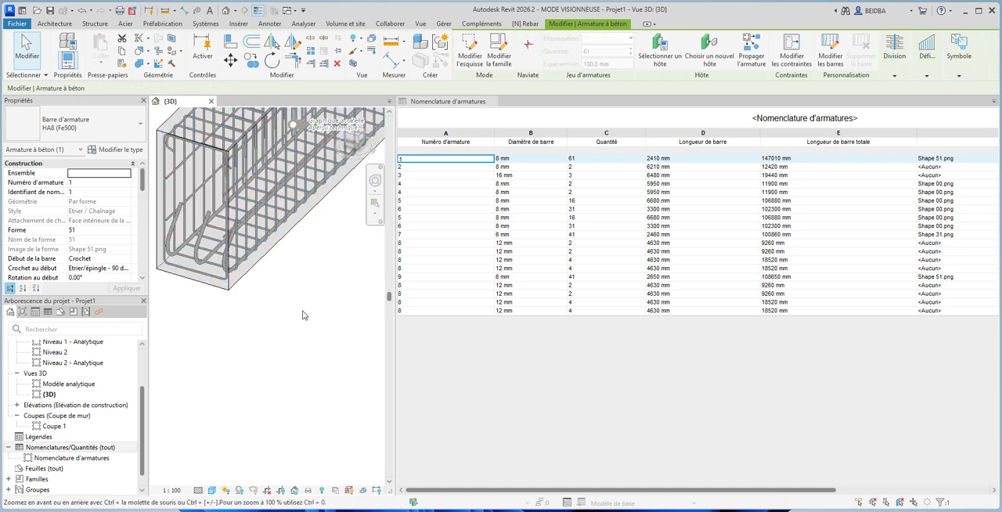
- Highlight the schedule rows of rebar numbers 2, 3 and 4 one by one to identify their bars in the model
{"action": "left_click", "coordinate": [453, 167]}
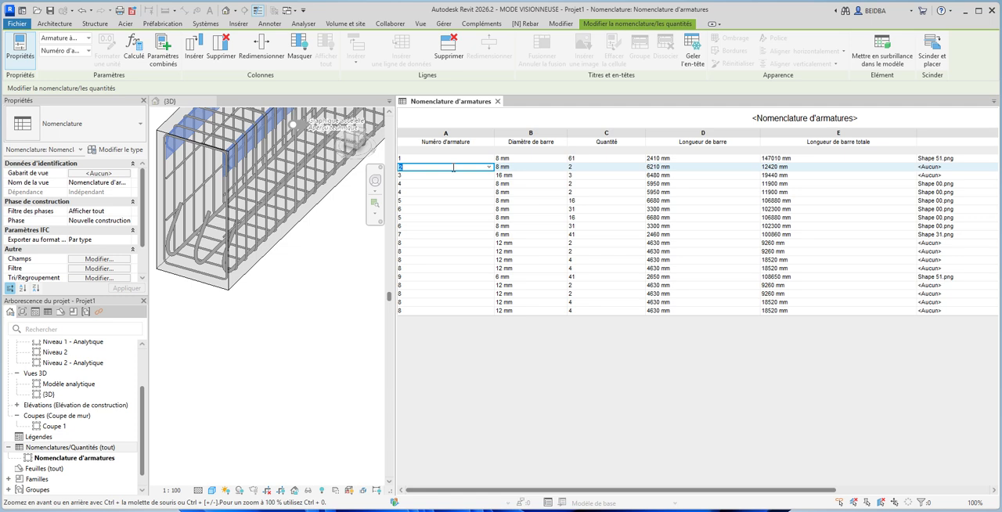
{"action": "left_click", "coordinate": [427, 176]}
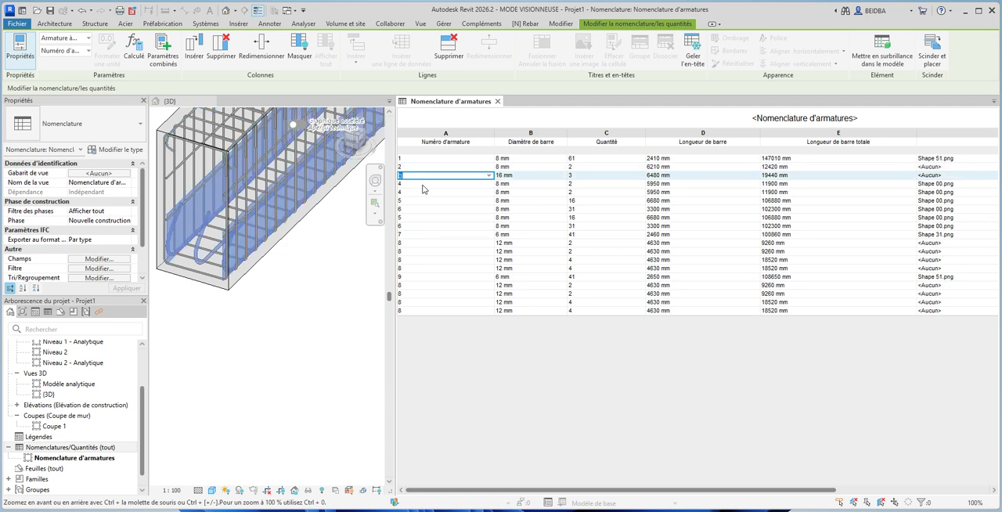
{"action": "left_click", "coordinate": [423, 184]}
{"action": "left_click", "coordinate": [420, 192]}
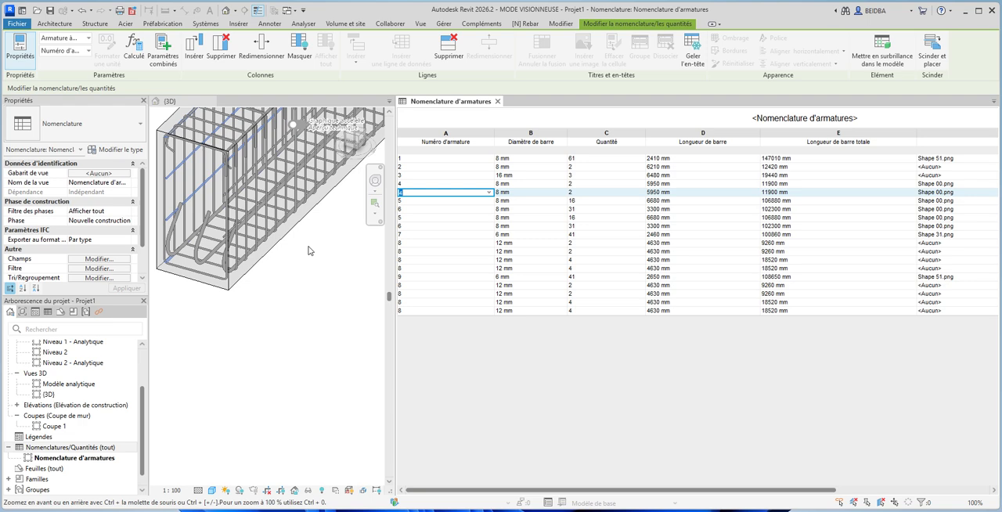
- Highlight the schedule rows of rebar numbers 5 and 6 in turn to identify their bars in the wall, then clear the selection
{"action": "left_click", "coordinate": [404, 201]}
{"action": "left_click", "coordinate": [305, 259]}
{"action": "scroll", "coordinate": [304, 270], "scroll_direction": "down", "scroll_amount": 5}
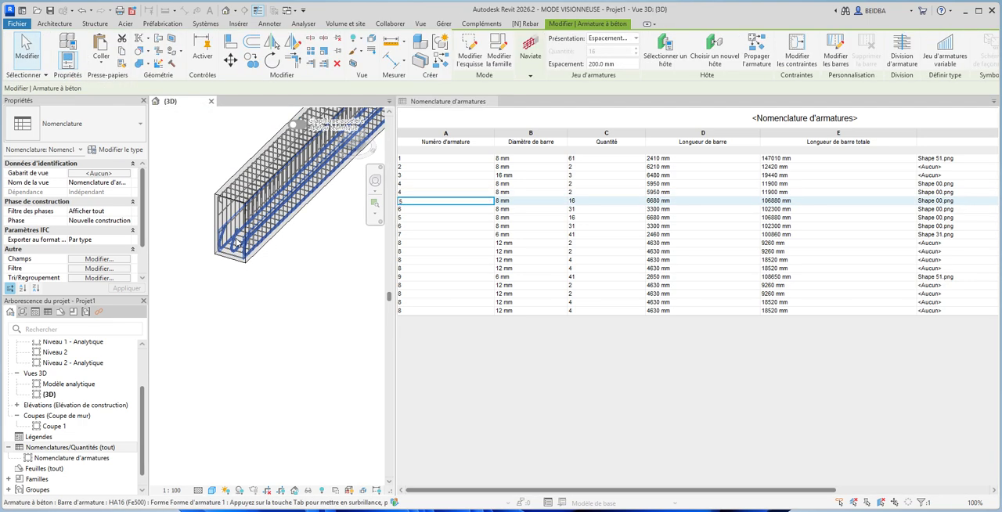
{"action": "scroll", "coordinate": [304, 281], "scroll_direction": "up", "scroll_amount": 5}
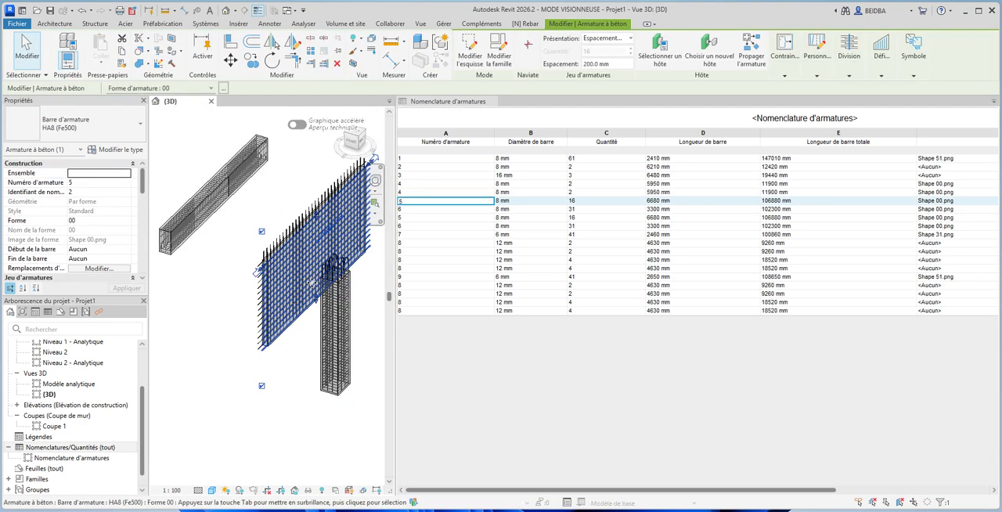
{"action": "left_click", "coordinate": [421, 210]}
{"action": "left_click", "coordinate": [329, 282]}
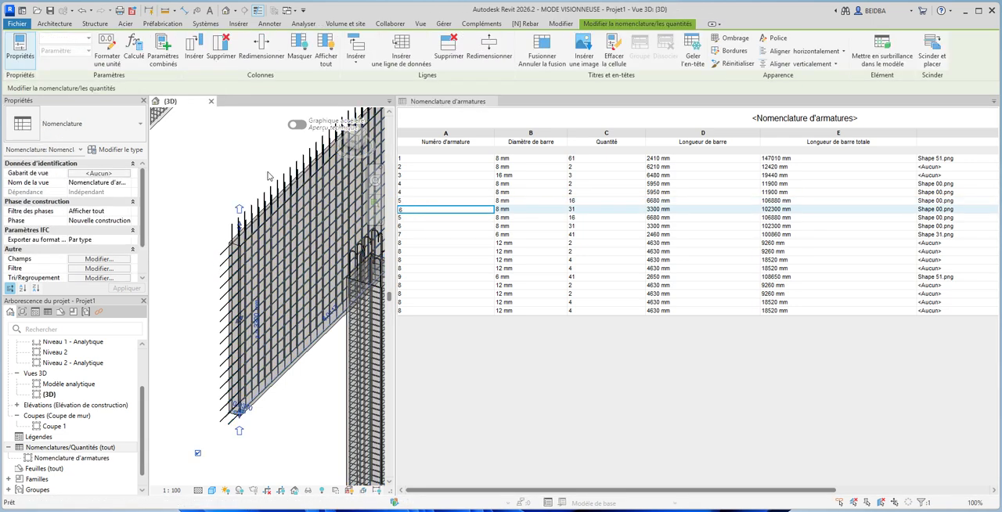
{"action": "scroll", "coordinate": [249, 352], "scroll_direction": "down", "scroll_amount": 5}
{"action": "left_click", "coordinate": [249, 352]}
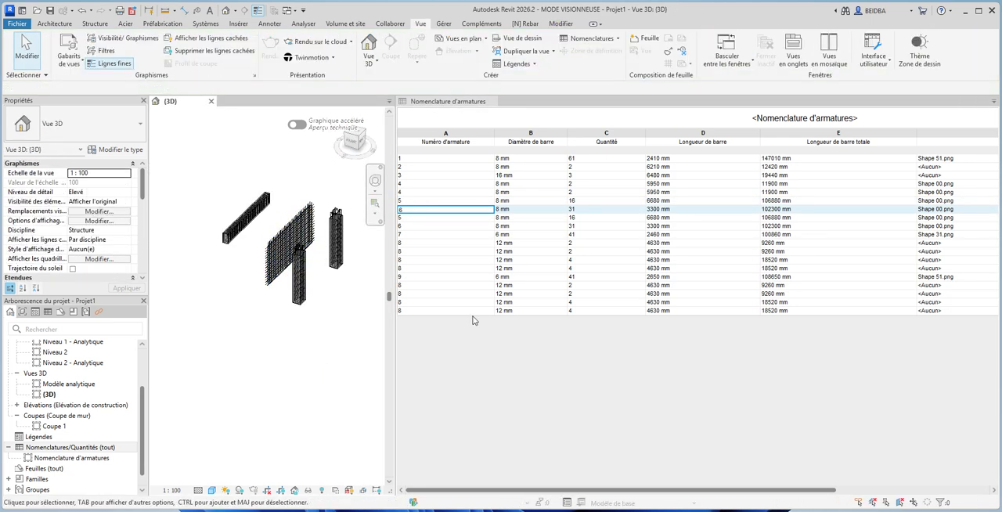
- Widen the 3D view pane at the expense of the schedule and enlarge the reinforced elements in it
{"action": "left_click", "coordinate": [397, 154]}
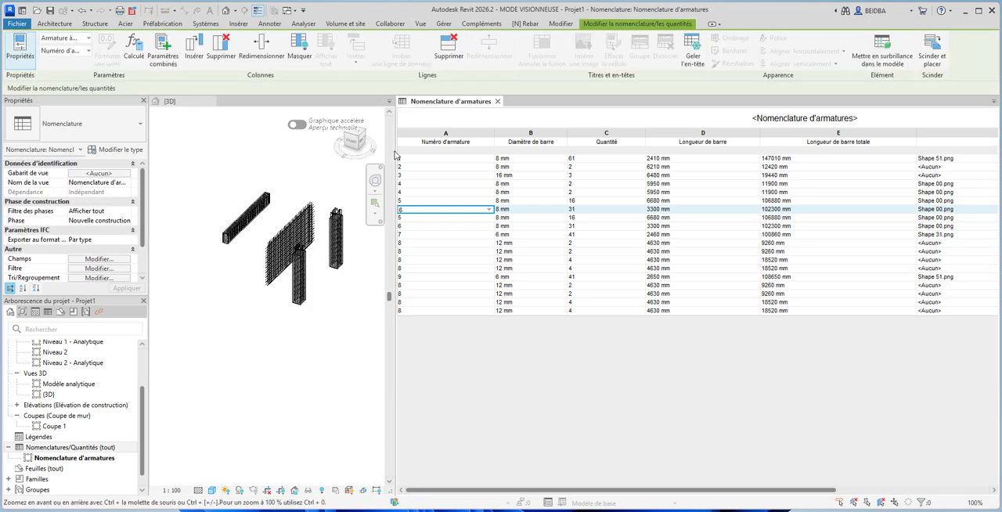
{"action": "left_click_drag", "start_coordinate": [394, 150], "coordinate": [600, 151]}
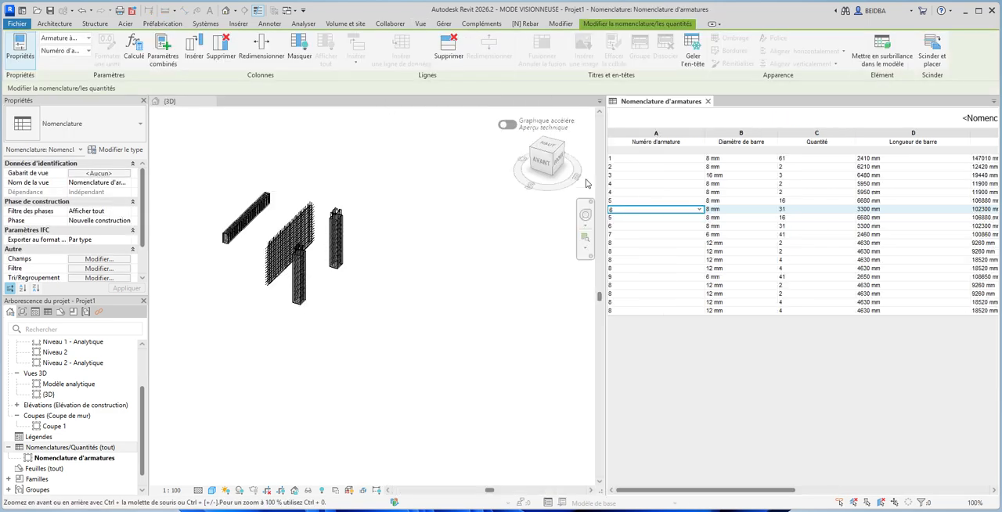
{"action": "left_click", "coordinate": [383, 301]}
{"action": "scroll", "coordinate": [371, 234], "scroll_direction": "up", "scroll_amount": 5}
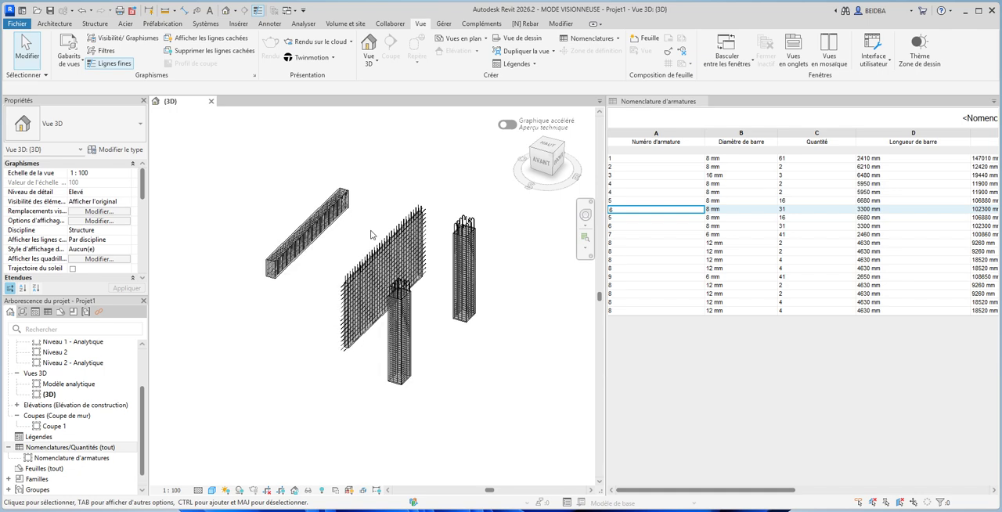
{"action": "scroll", "coordinate": [371, 234], "scroll_direction": "up", "scroll_amount": 3}
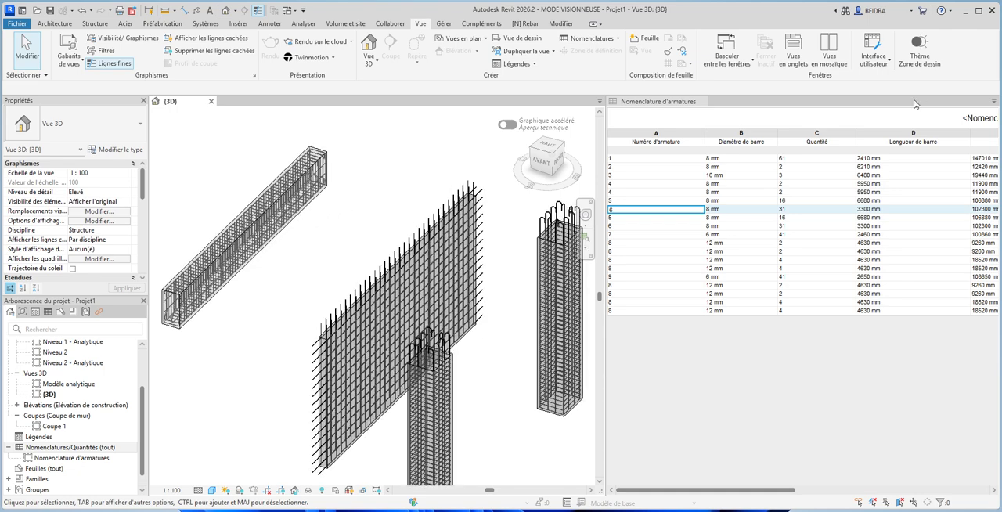
- Close the rebar schedule view and frame the reinforced beam, wall and both columns in the full-width 3D view
{"action": "left_click", "coordinate": [709, 102]}
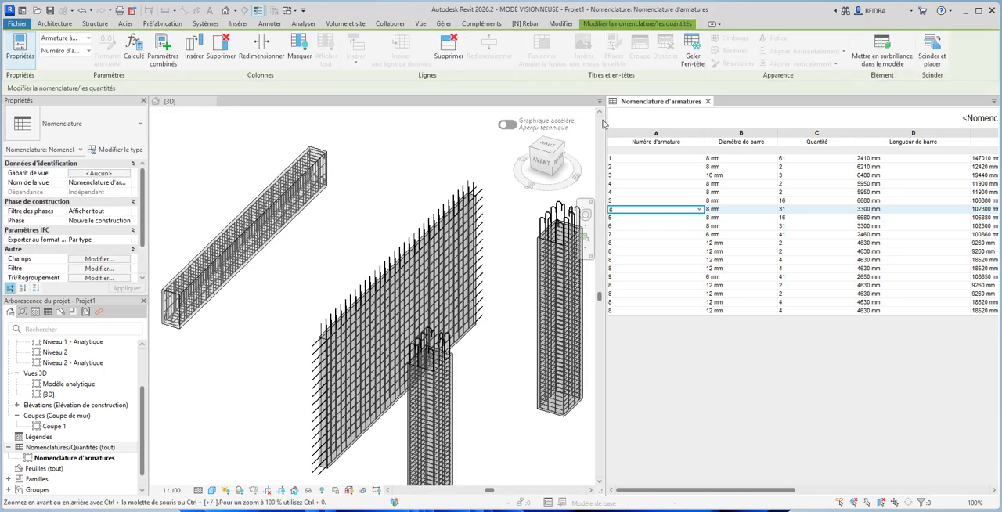
{"action": "left_click", "coordinate": [707, 102]}
{"action": "middle_click_drag", "start_coordinate": [577, 152], "coordinate": [685, 148]}
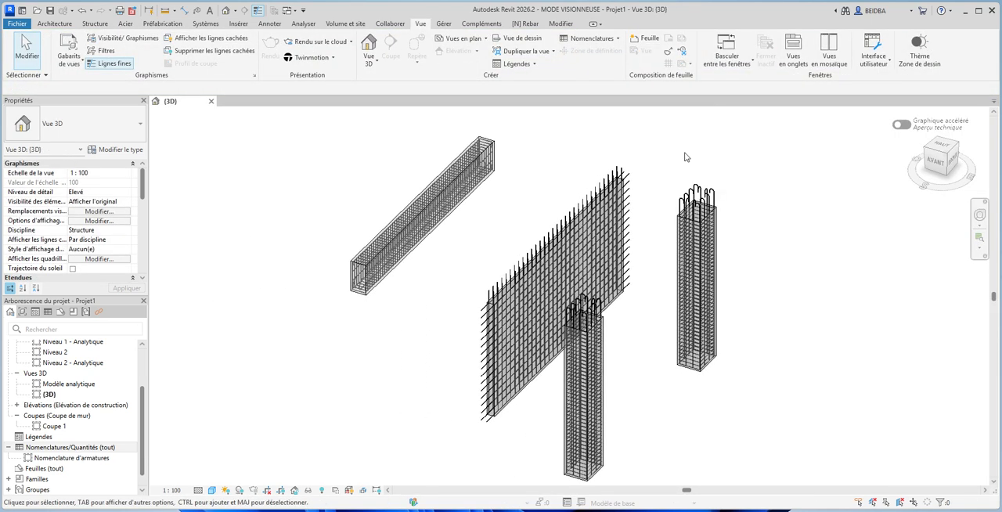
{"action": "scroll", "coordinate": [684, 175], "scroll_direction": "down", "scroll_amount": 1}
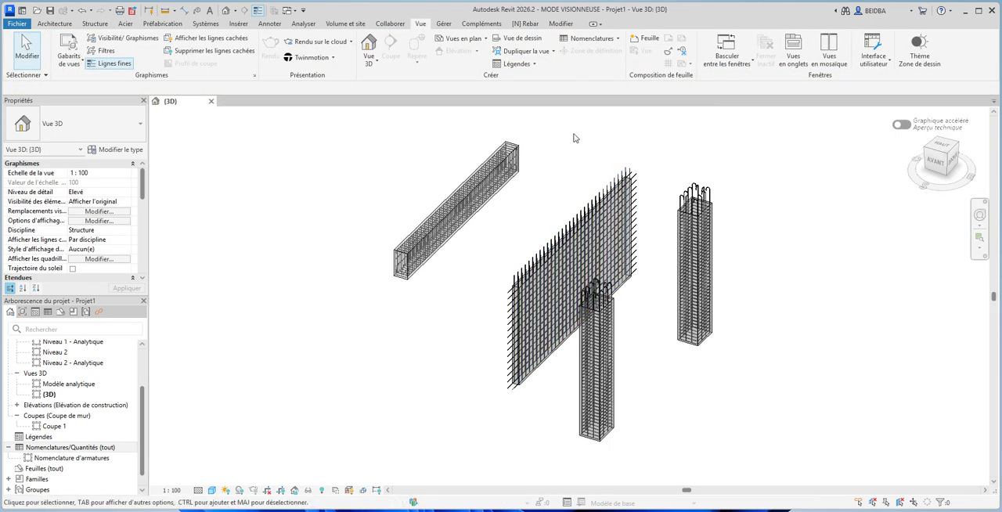